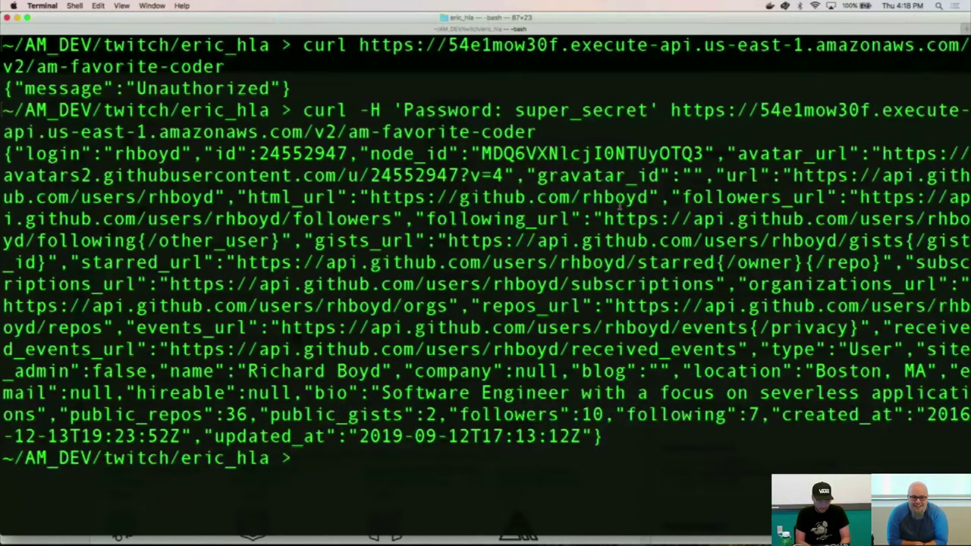
Glance between Chrome and the Terminal curl output, ending on the AWS Management Console.
{"action": "key", "text": "super+Tab"}
{"action": "key", "text": "super+Tab"}
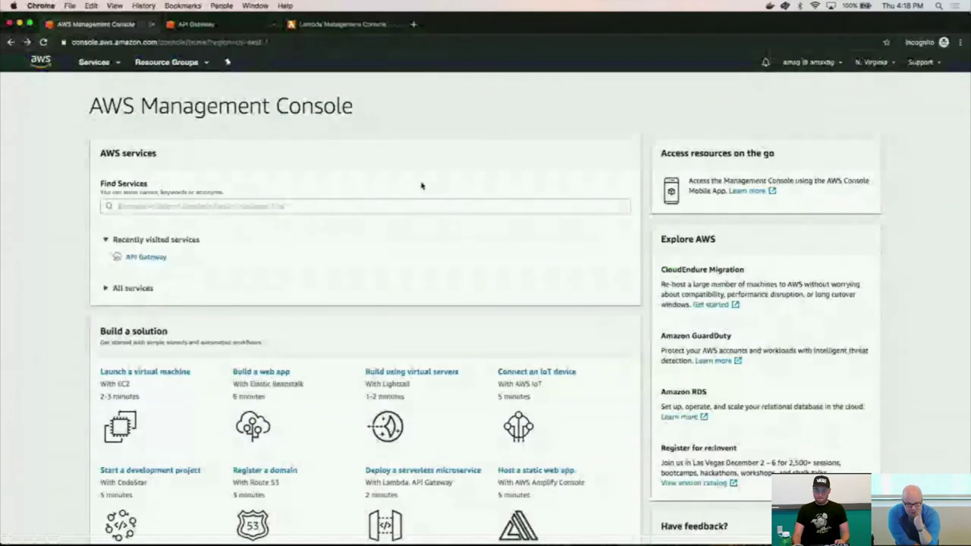
{"action": "key", "text": "super+Tab"}
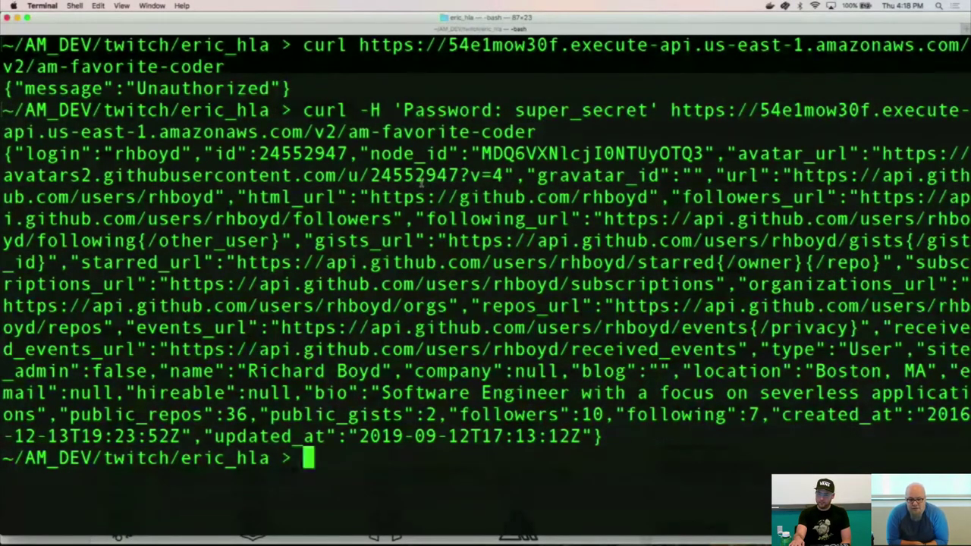
{"action": "key", "text": "super+Tab"}
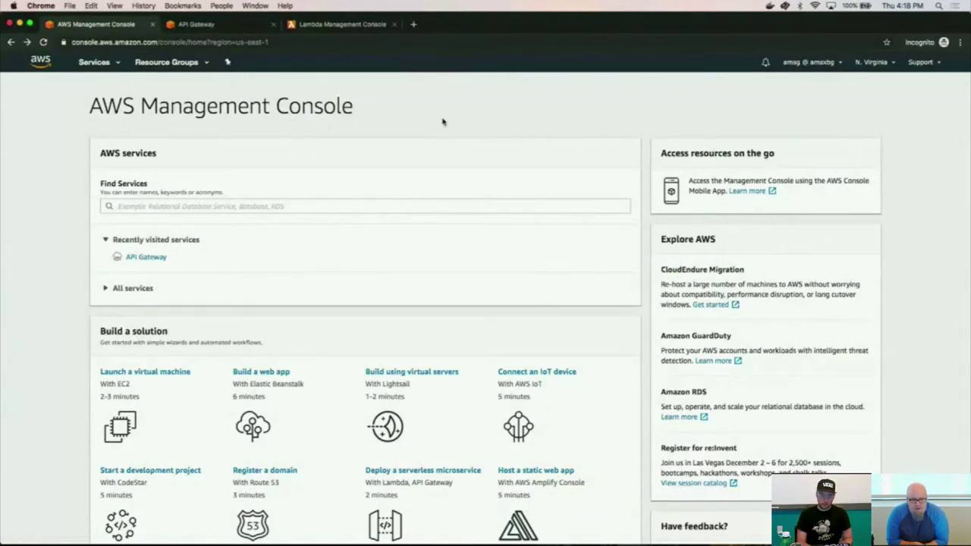
In the API Gateway tab, adjust page zoom and select the /am-favorite-coder resource to show its GET method.
{"action": "left_click", "coordinate": [232, 24]}
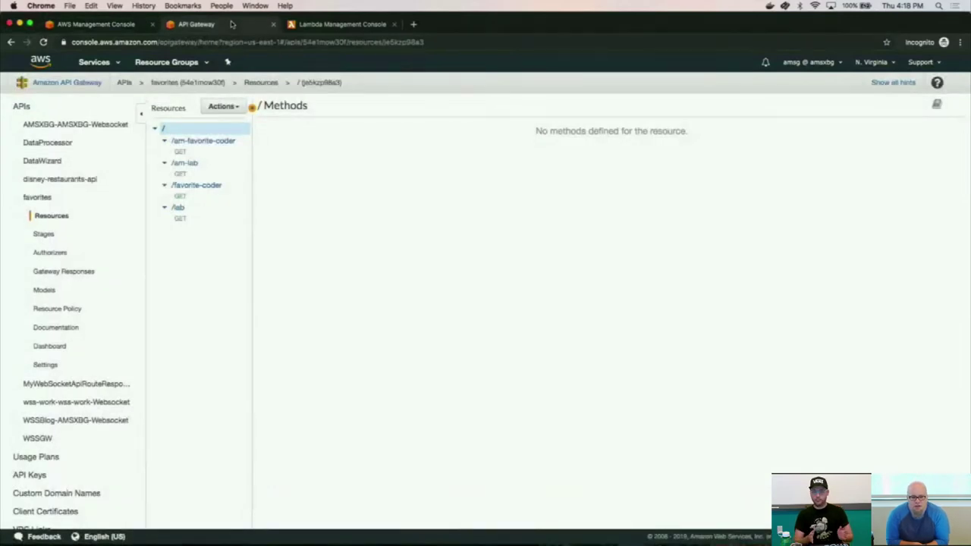
{"action": "key", "text": "super+equal"}
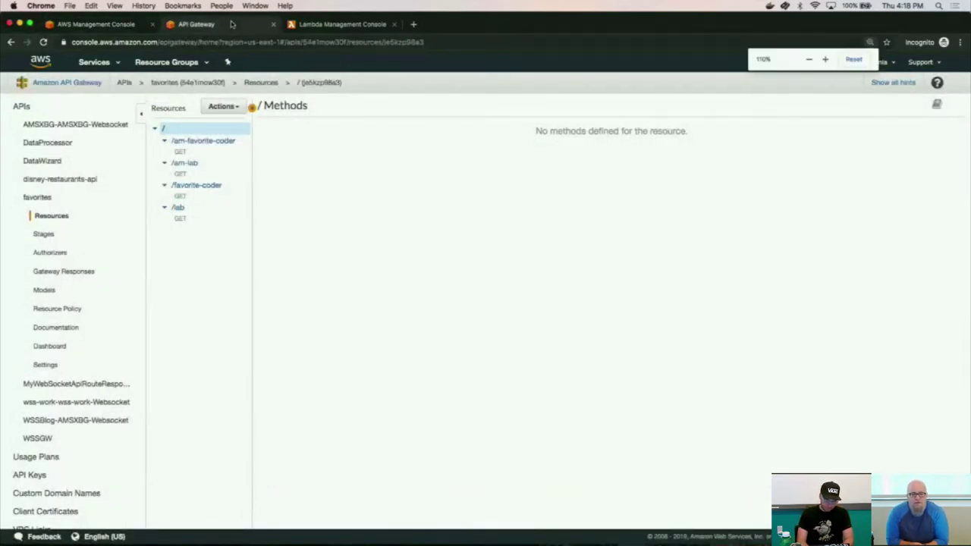
{"action": "key", "text": "super+equal"}
{"action": "key", "text": "super+equal"}
{"action": "key", "text": "super+minus"}
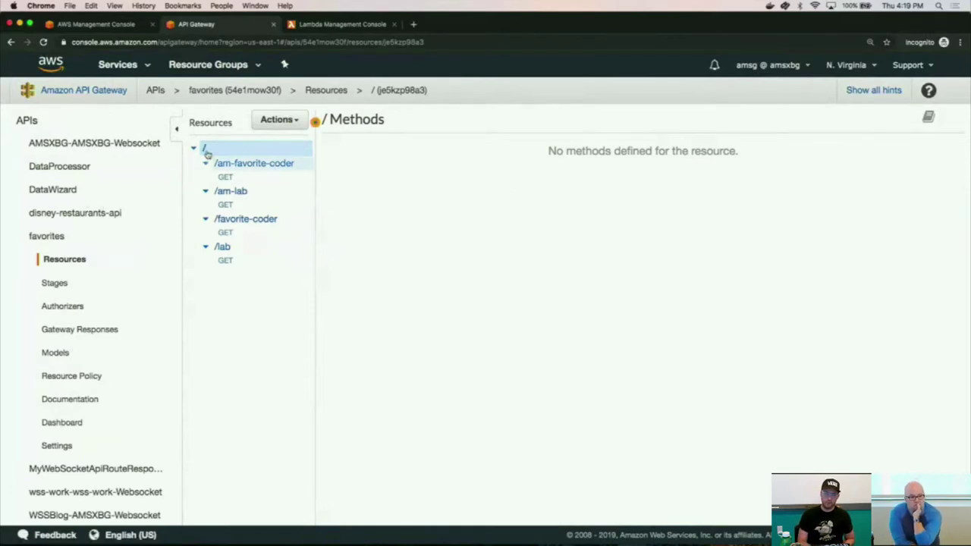
{"action": "left_click", "coordinate": [121, 65]}
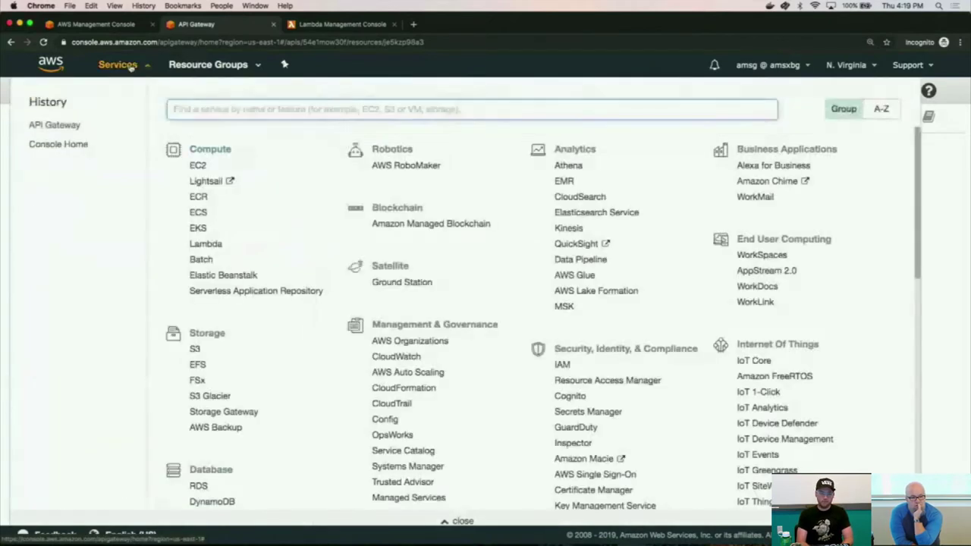
{"action": "type", "text": "api"}
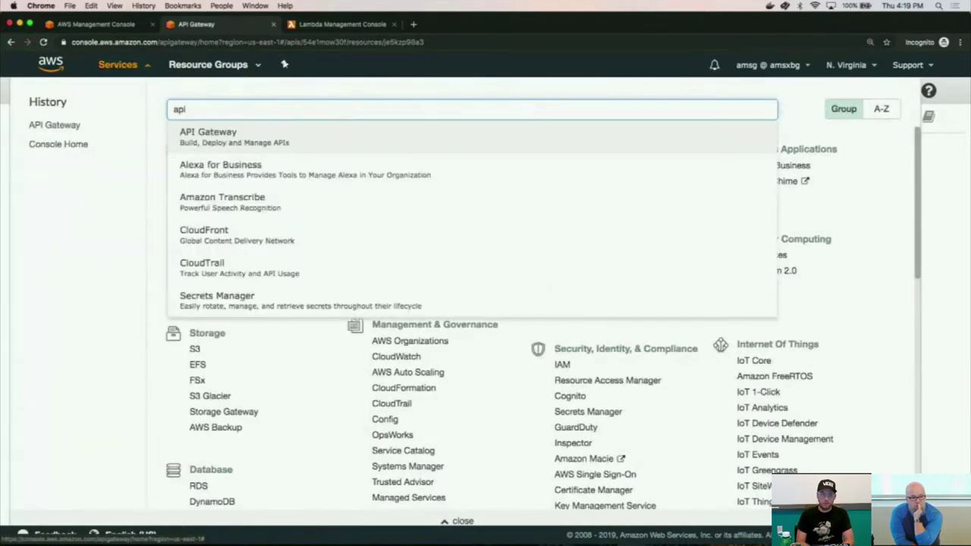
{"action": "left_click", "coordinate": [130, 65]}
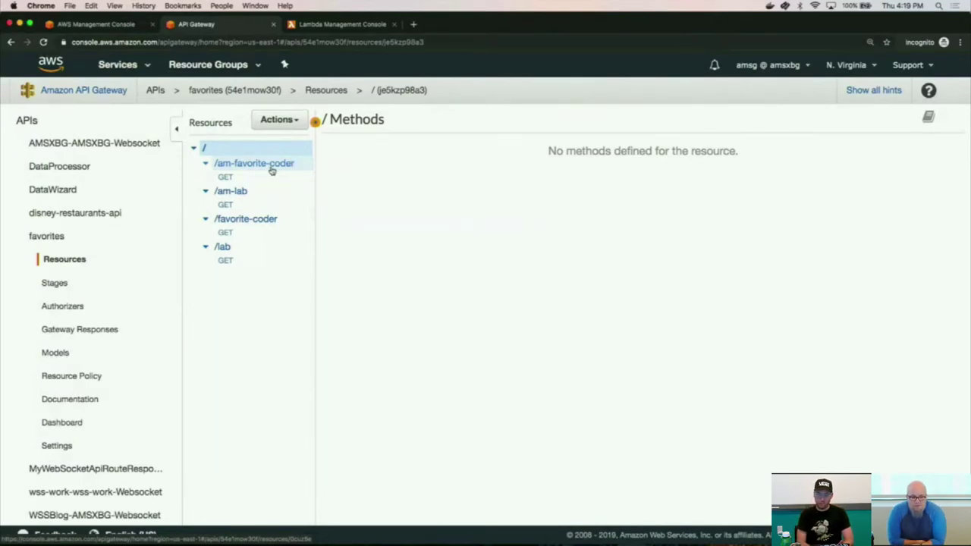
{"action": "left_click", "coordinate": [270, 170]}
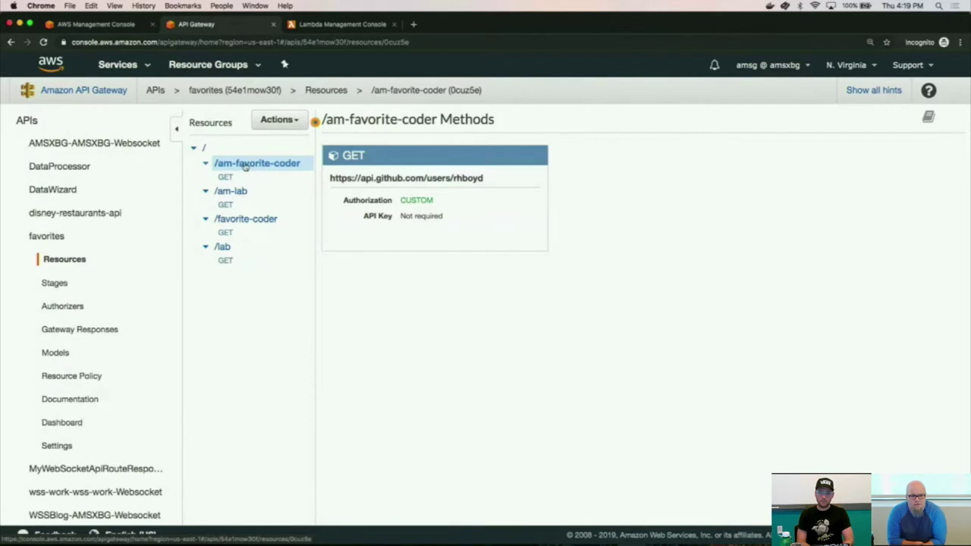
Open the /am-favorite-coder GET method's execution overview and go to its Integration Request settings.
{"action": "double_click", "coordinate": [476, 177]}
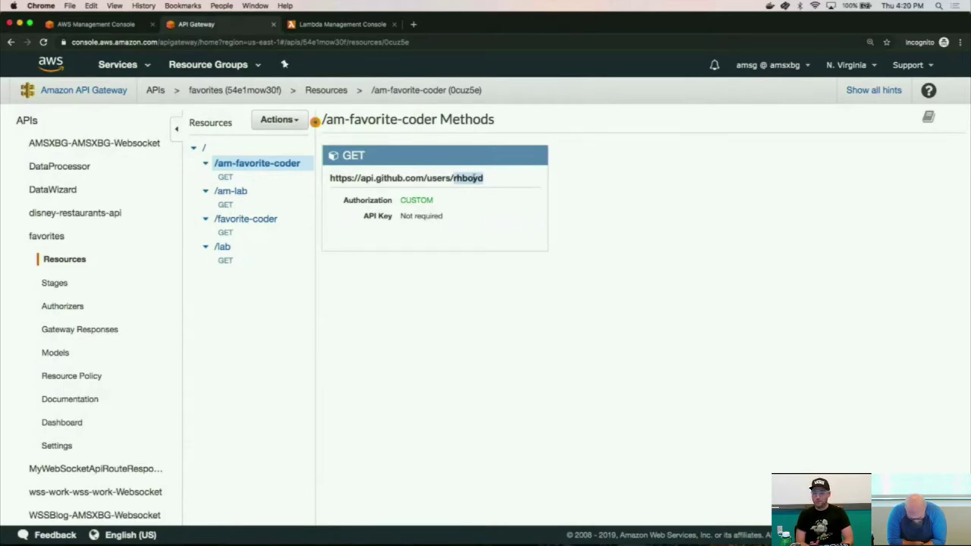
{"action": "left_click", "coordinate": [221, 178]}
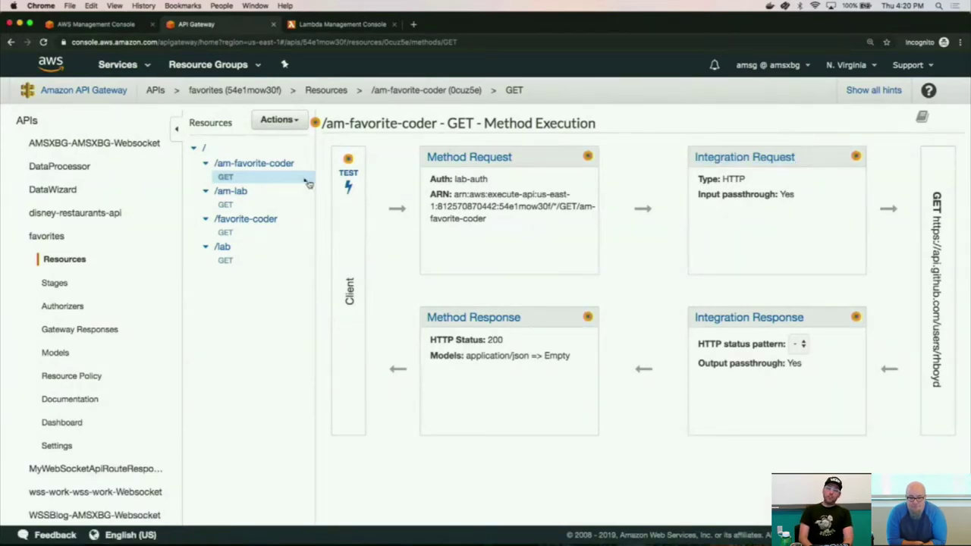
{"action": "left_click", "coordinate": [258, 163]}
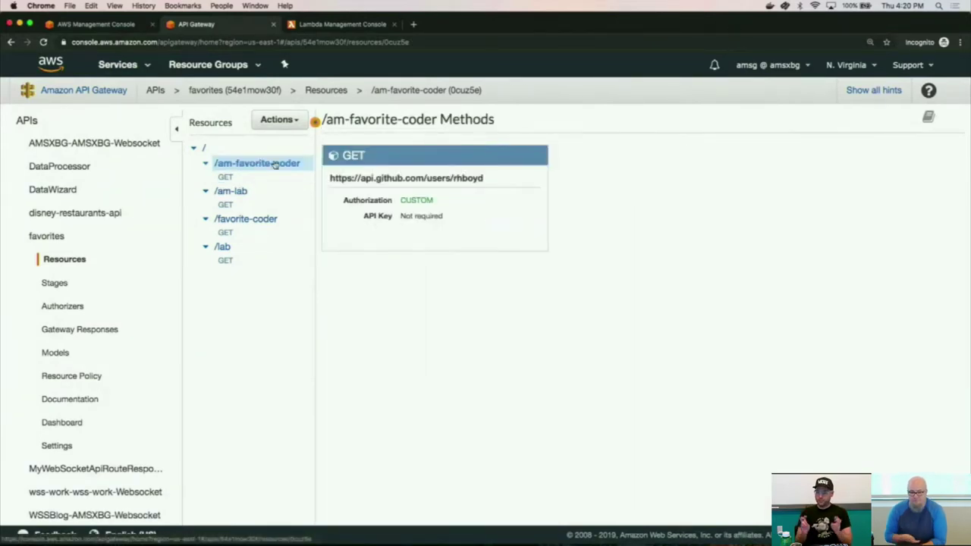
{"action": "left_click", "coordinate": [226, 177]}
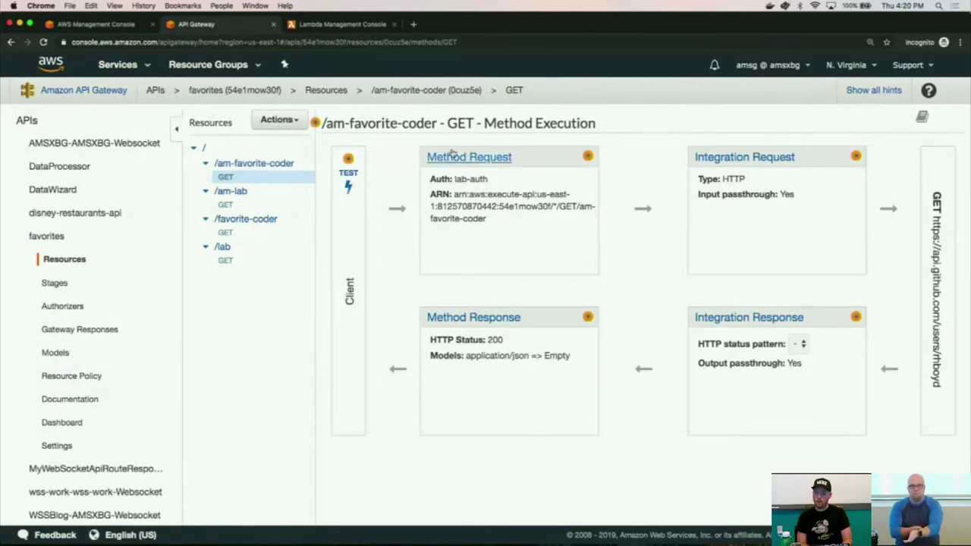
{"action": "left_click", "coordinate": [760, 166]}
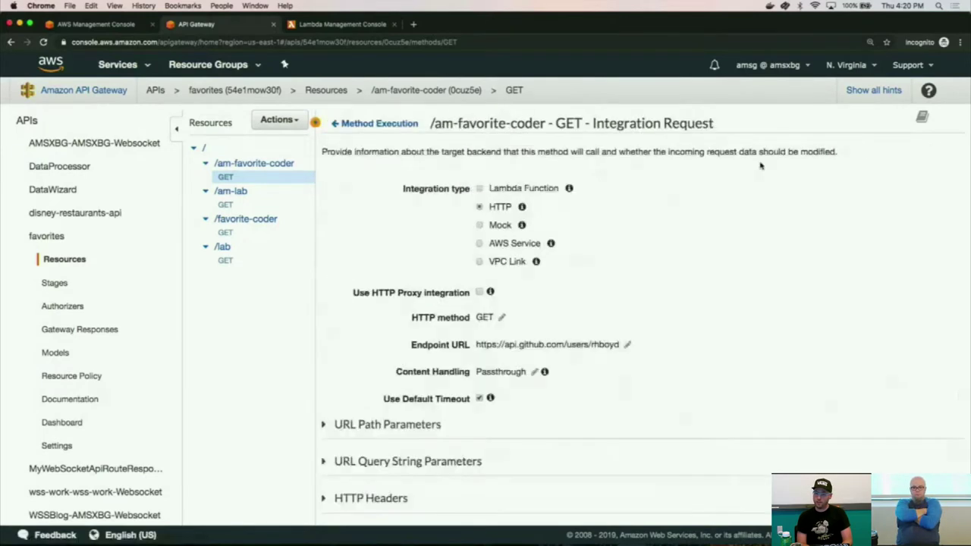
Replace the GitHub username at the end of the integration's endpoint URL with another user's and confirm it.
{"action": "left_click", "coordinate": [627, 345]}
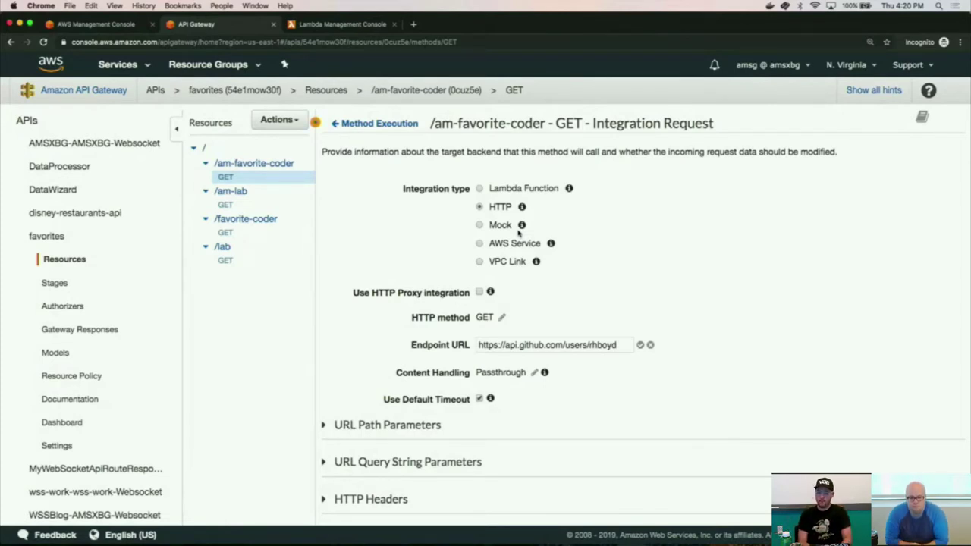
{"action": "double_click", "coordinate": [603, 345]}
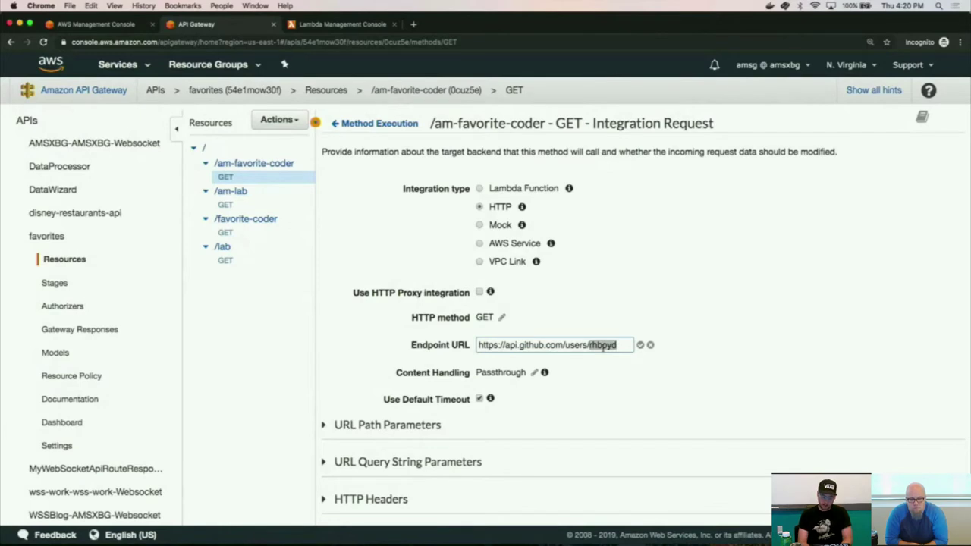
{"action": "type", "text": "singledigi"}
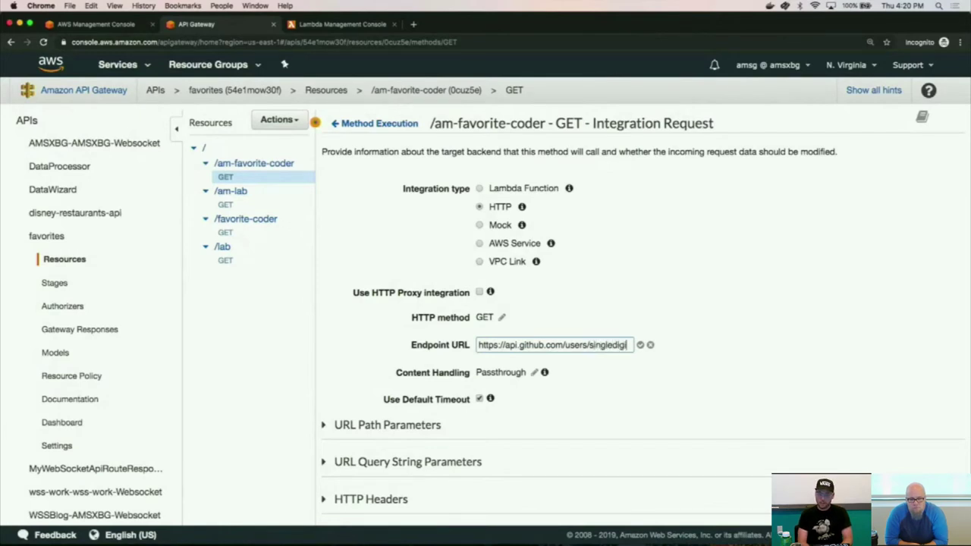
{"action": "type", "text": "t"}
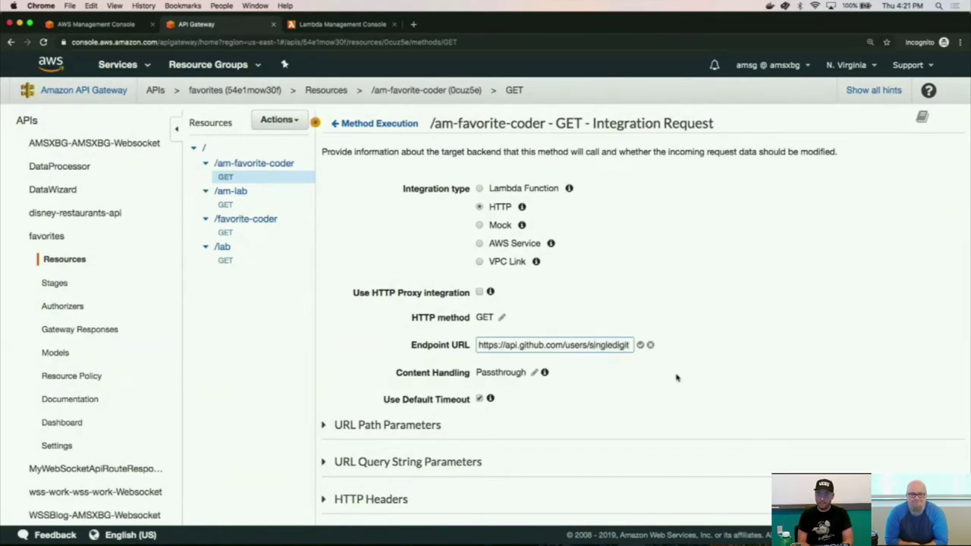
{"action": "left_click", "coordinate": [639, 345]}
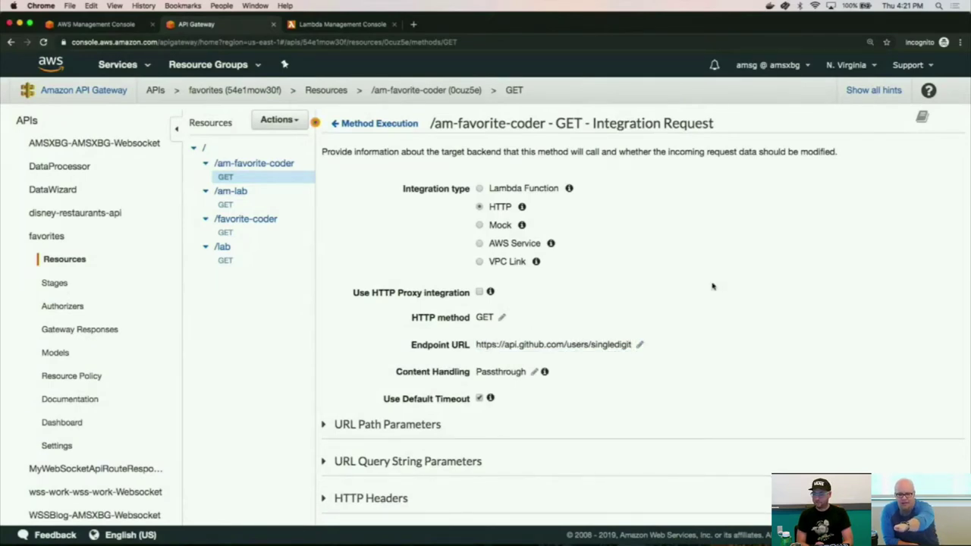
{"action": "left_click", "coordinate": [641, 345]}
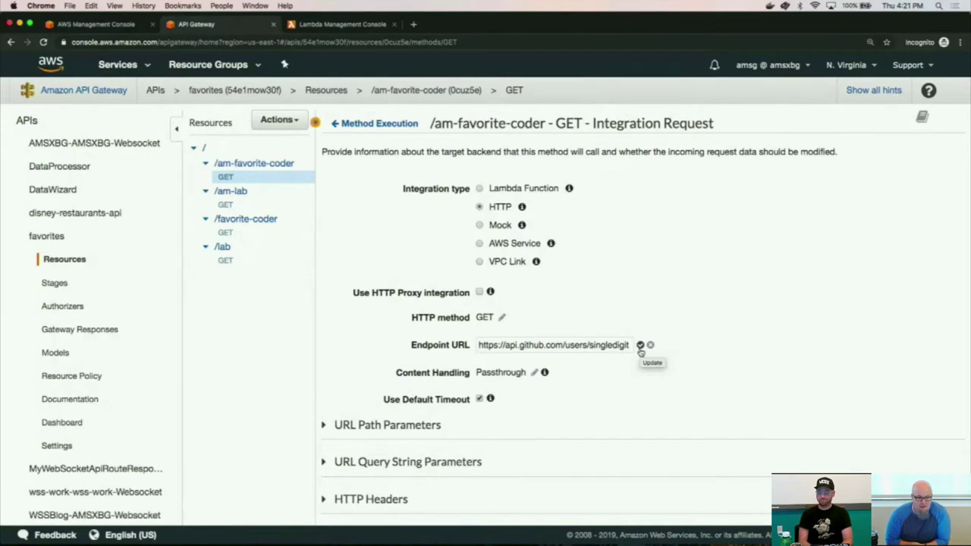
{"action": "left_click", "coordinate": [640, 347]}
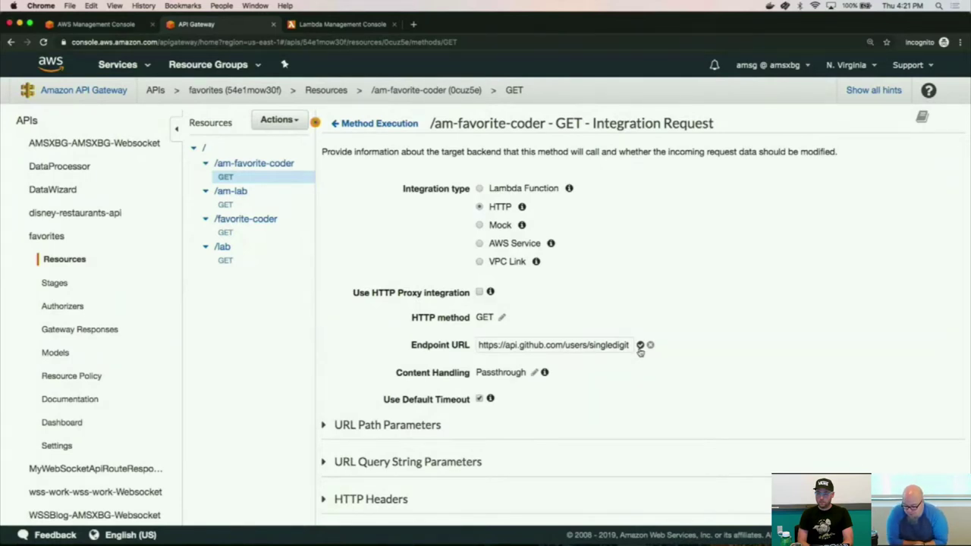
{"action": "left_click", "coordinate": [640, 346]}
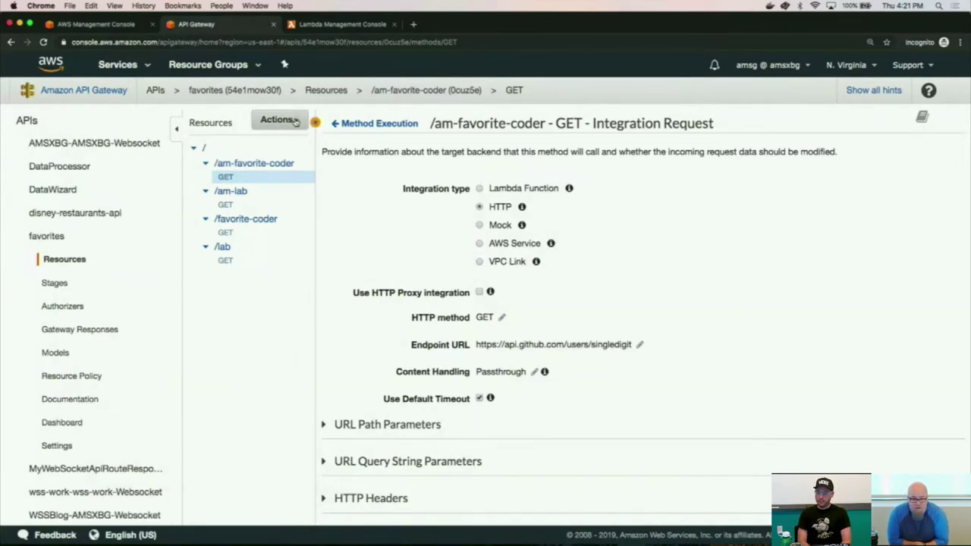
Clear Terminal, rerun the authenticated curl against v2/am-favorite-coder, and return to the browser.
{"action": "key", "text": "super+Tab"}
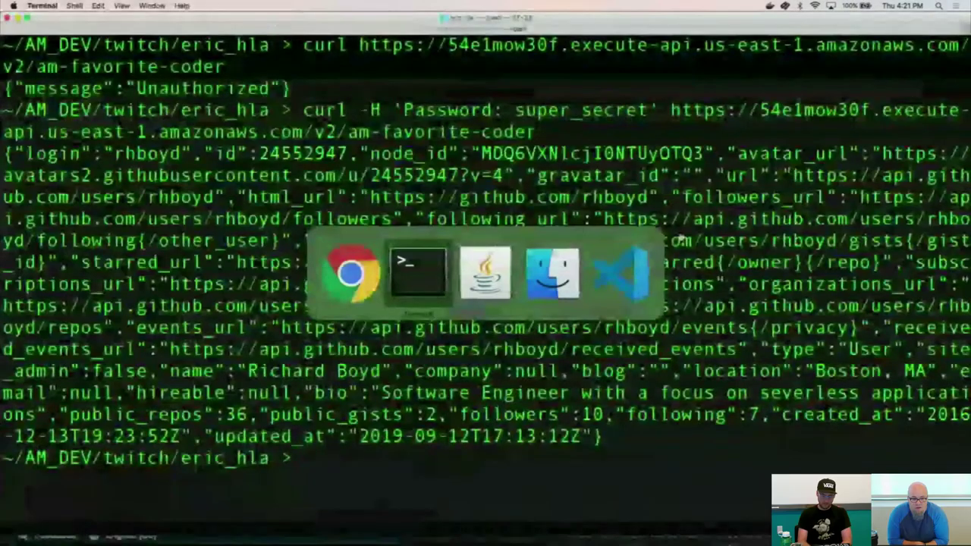
{"action": "key", "text": "super+k"}
{"action": "key", "text": "Up"}
{"action": "key", "text": "Return"}
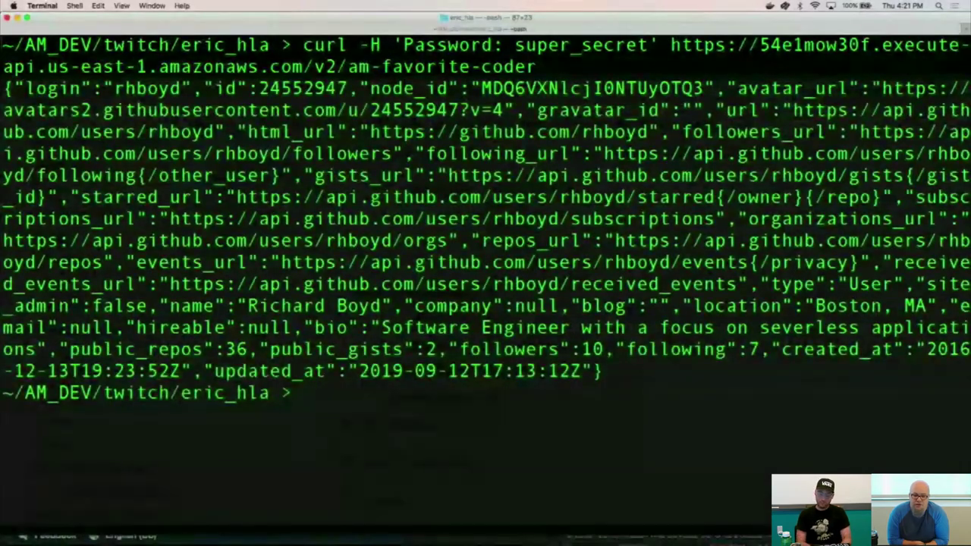
{"action": "key", "text": "super+Tab"}
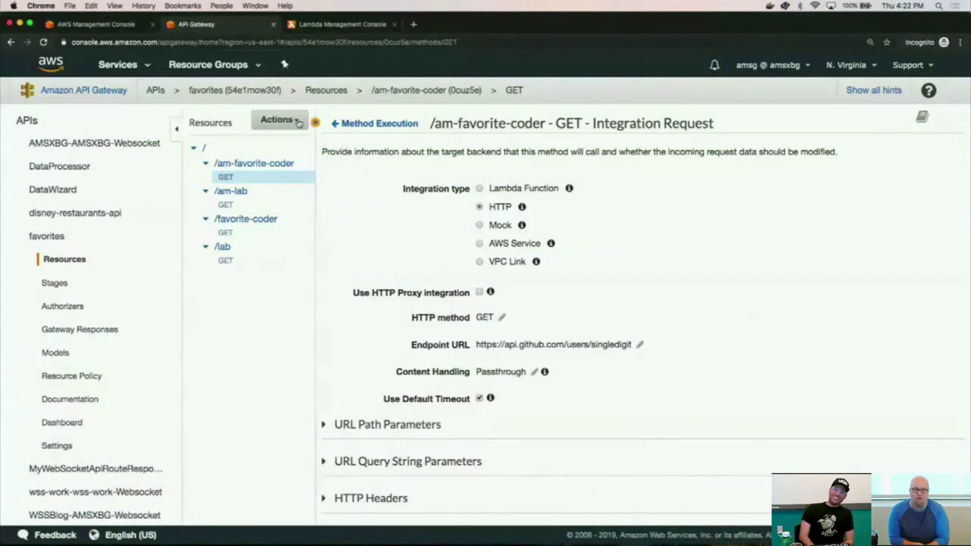
{"action": "left_click", "coordinate": [298, 123]}
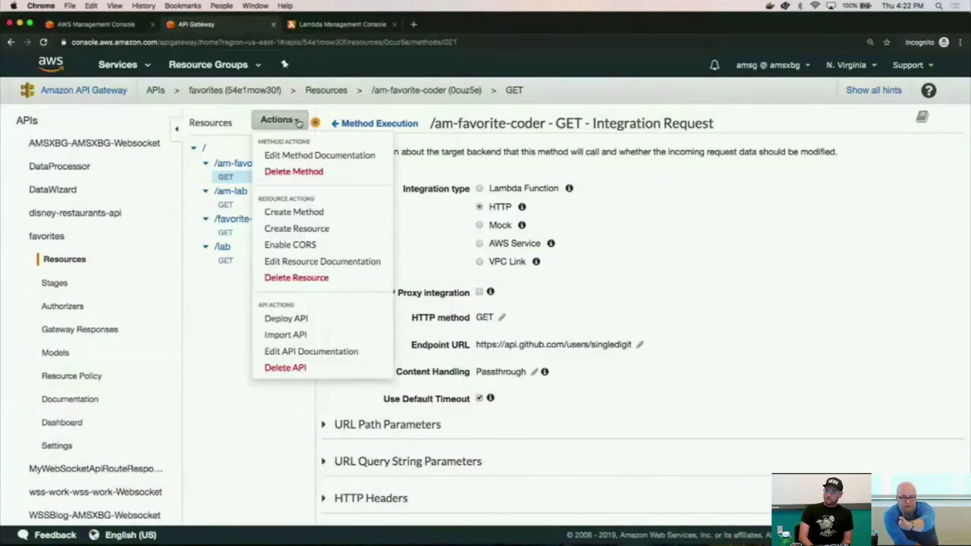
{"action": "left_click", "coordinate": [298, 123]}
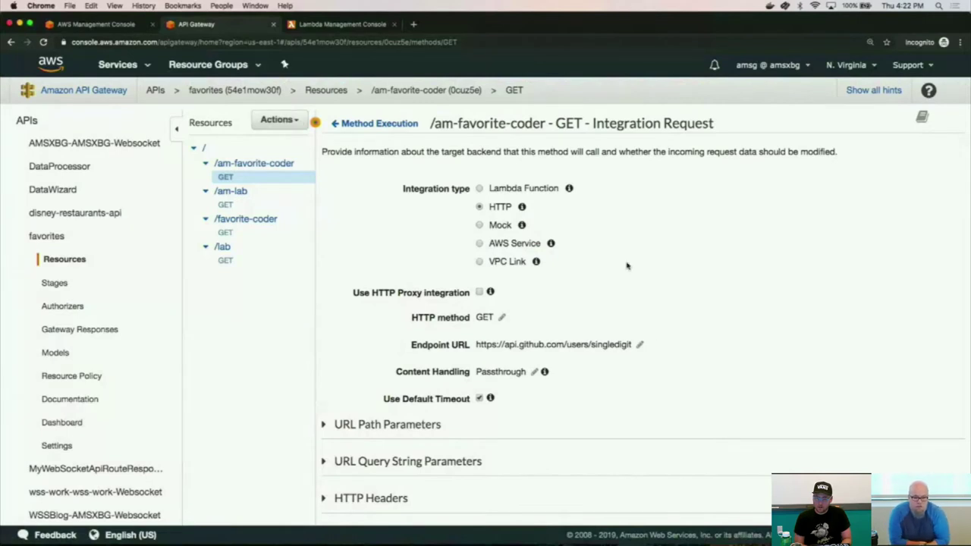
{"action": "left_click", "coordinate": [640, 344]}
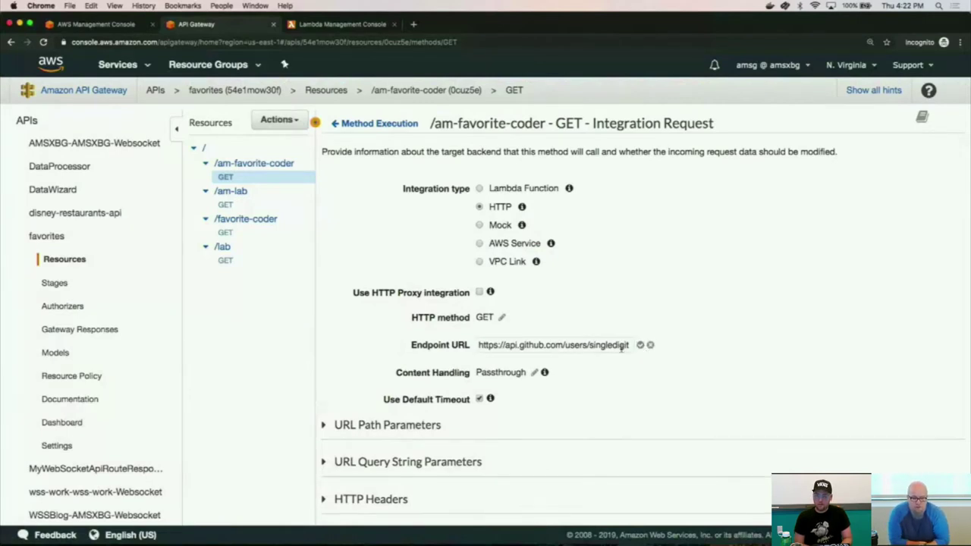
{"action": "double_click", "coordinate": [622, 345]}
{"action": "type", "text": "kn"}
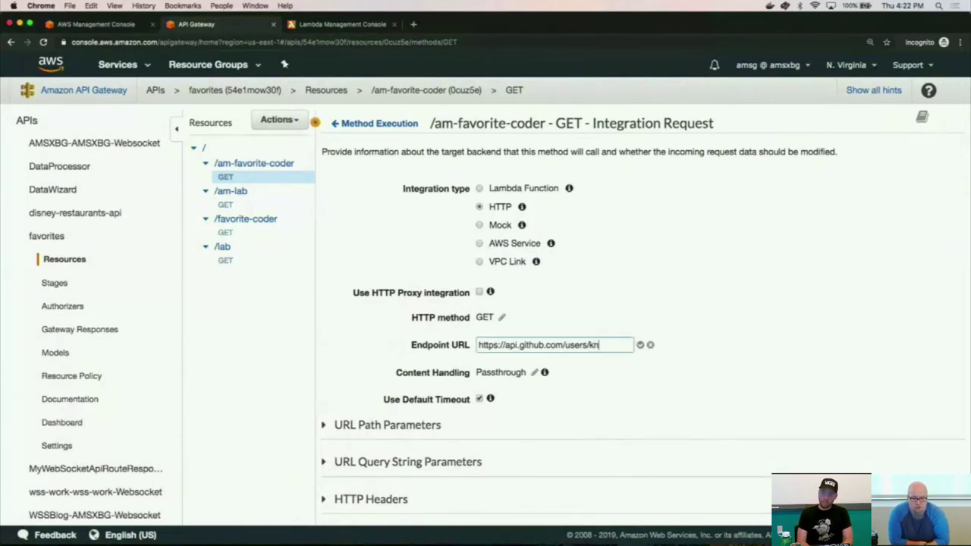
{"action": "type", "text": "eek"}
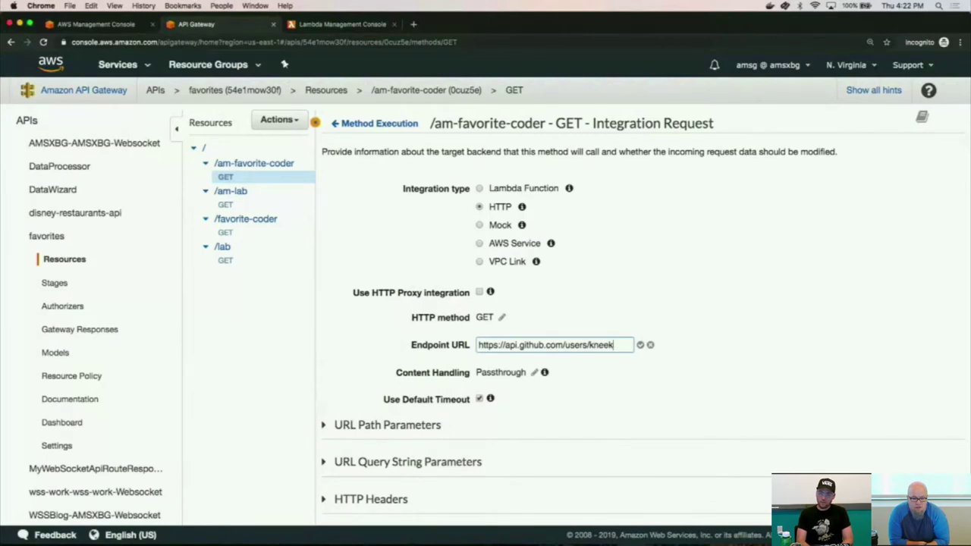
{"action": "type", "text": "ey23"}
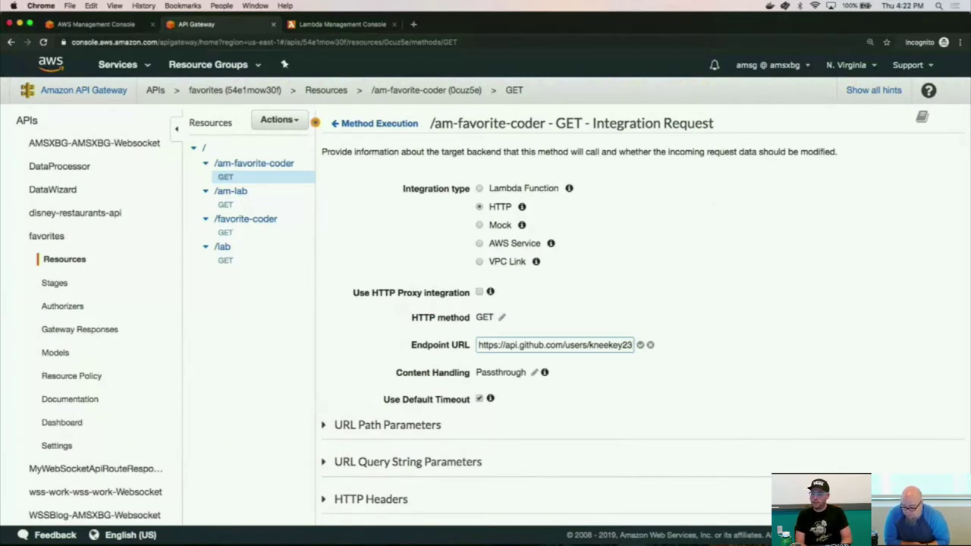
{"action": "key", "text": "Return"}
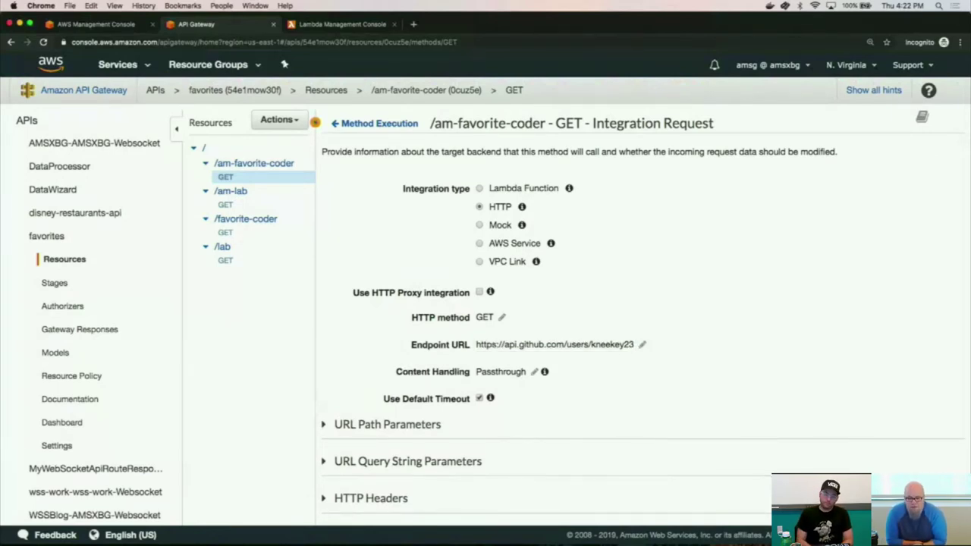
{"action": "left_click", "coordinate": [643, 346]}
{"action": "double_click", "coordinate": [610, 345]}
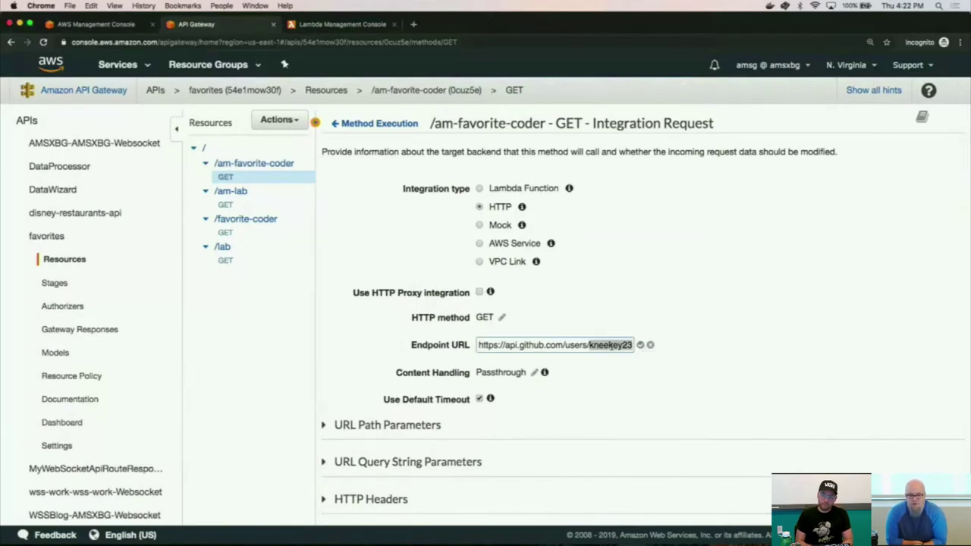
{"action": "type", "text": "signledigi"}
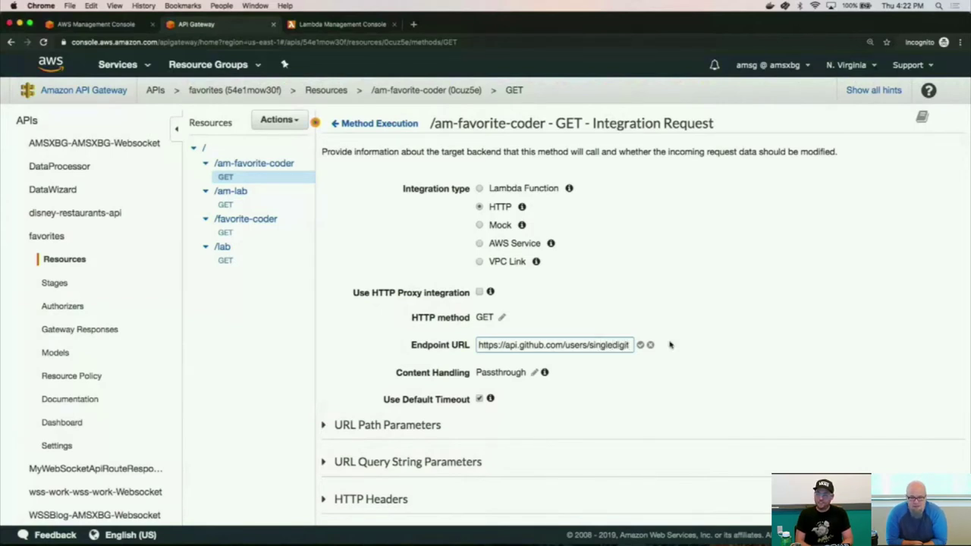
{"action": "type", "text": "t"}
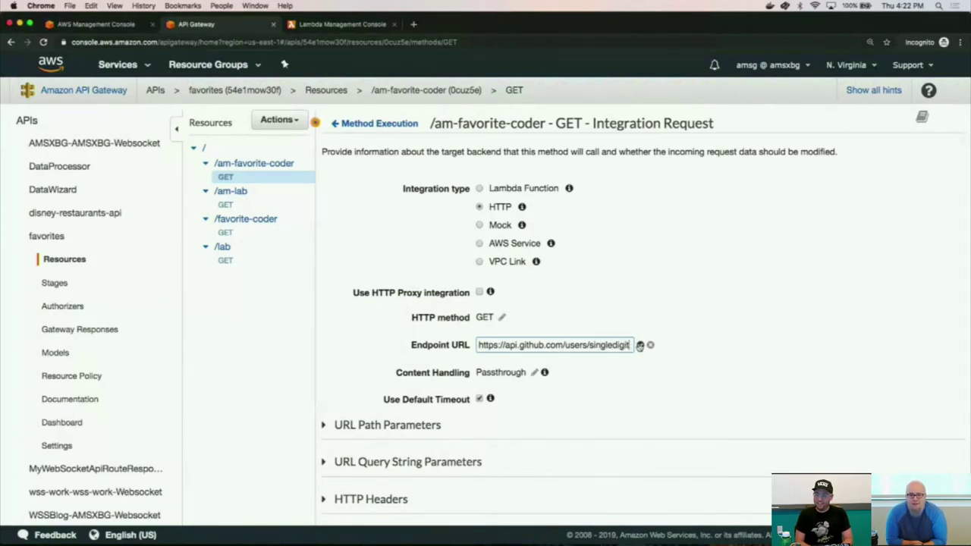
{"action": "left_click", "coordinate": [639, 345]}
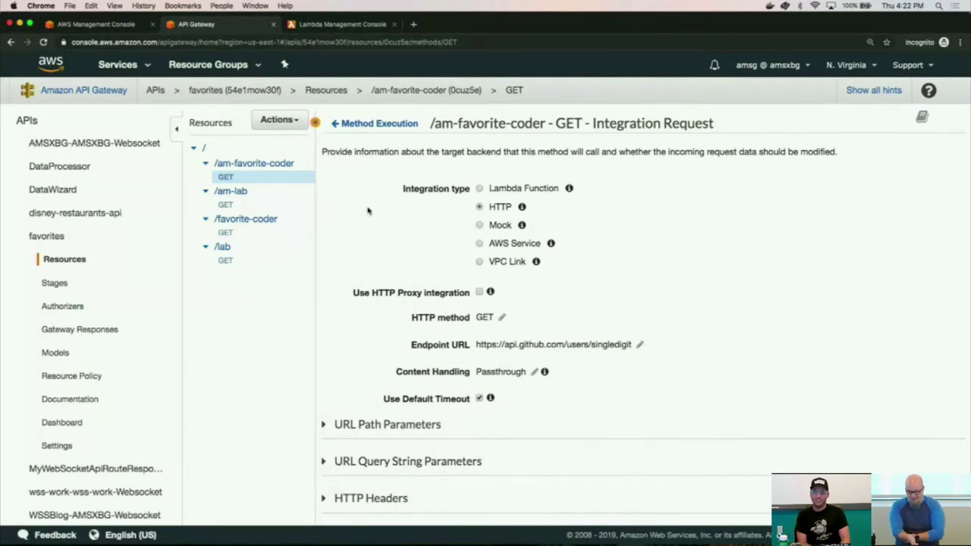
{"action": "left_click", "coordinate": [270, 122]}
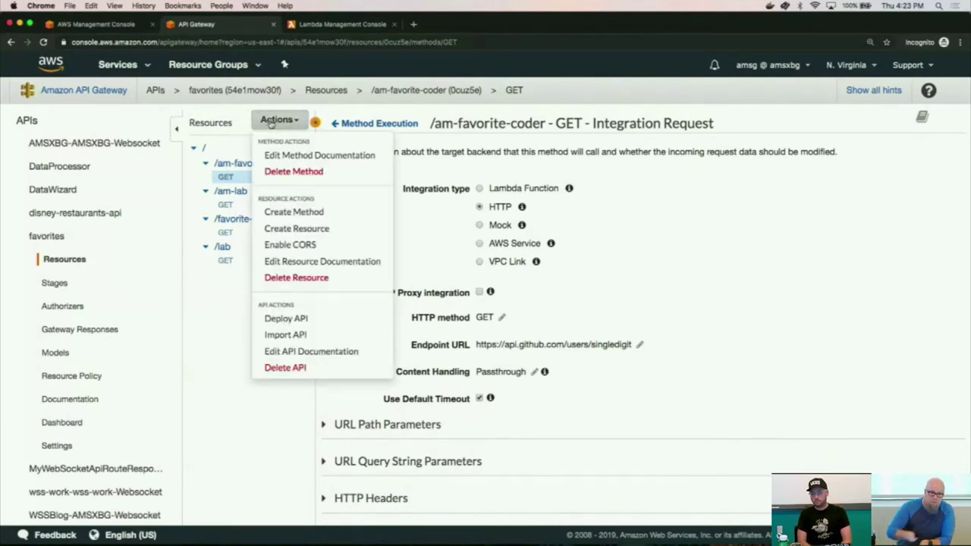
{"action": "left_click", "coordinate": [271, 123]}
{"action": "left_click", "coordinate": [271, 123]}
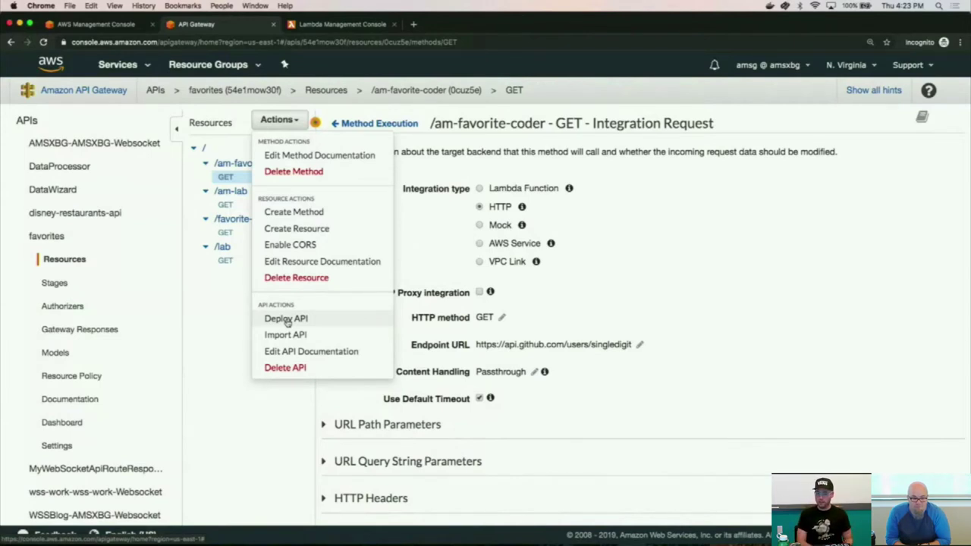
{"action": "key", "text": "super+Tab"}
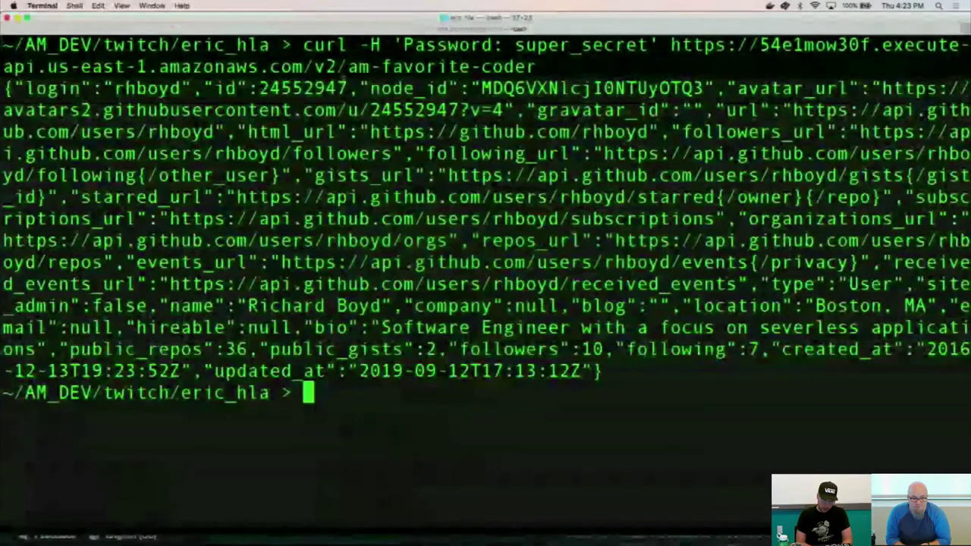
{"action": "left_click_drag", "start_coordinate": [314, 66], "coordinate": [338, 67]}
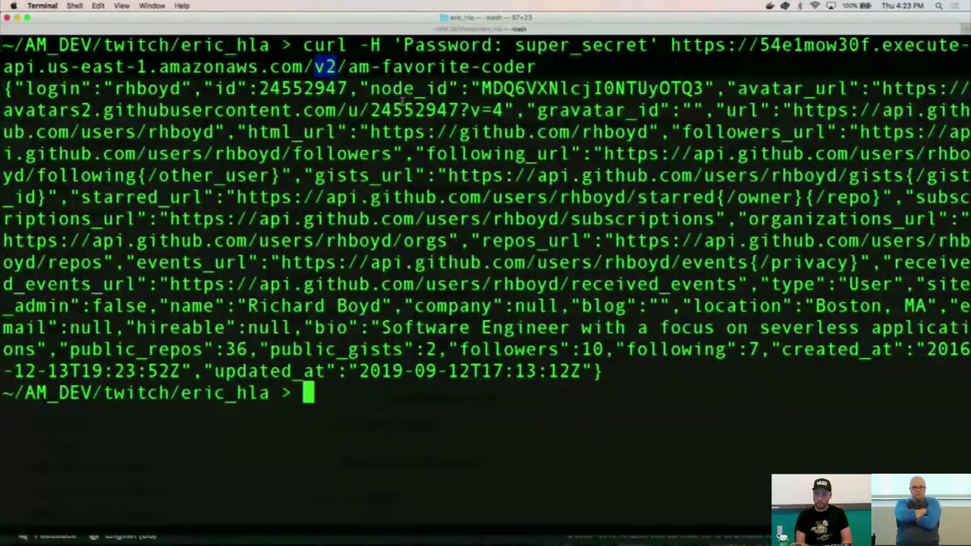
{"action": "key", "text": "super+Tab"}
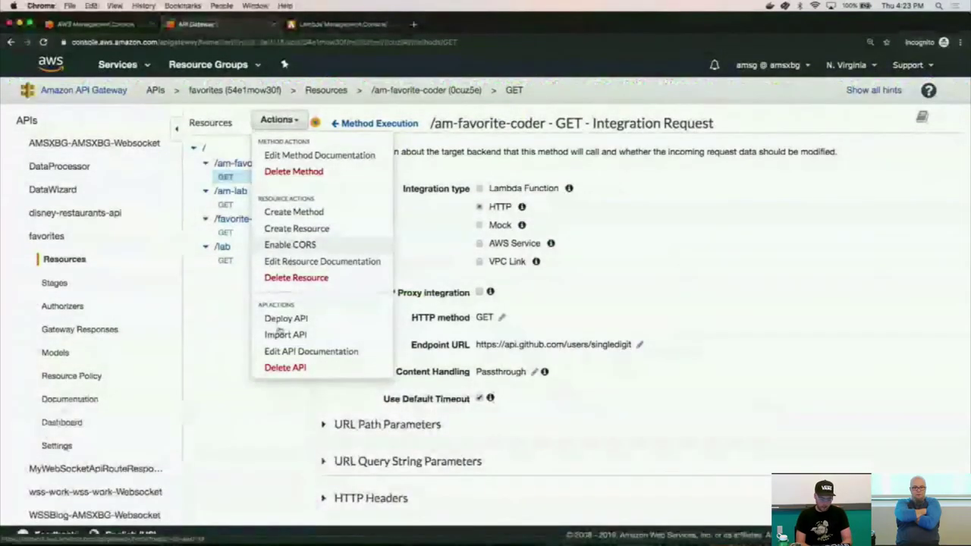
Run Deploy API on the favorites API with v2 chosen as the deployment stage.
{"action": "left_click", "coordinate": [279, 320]}
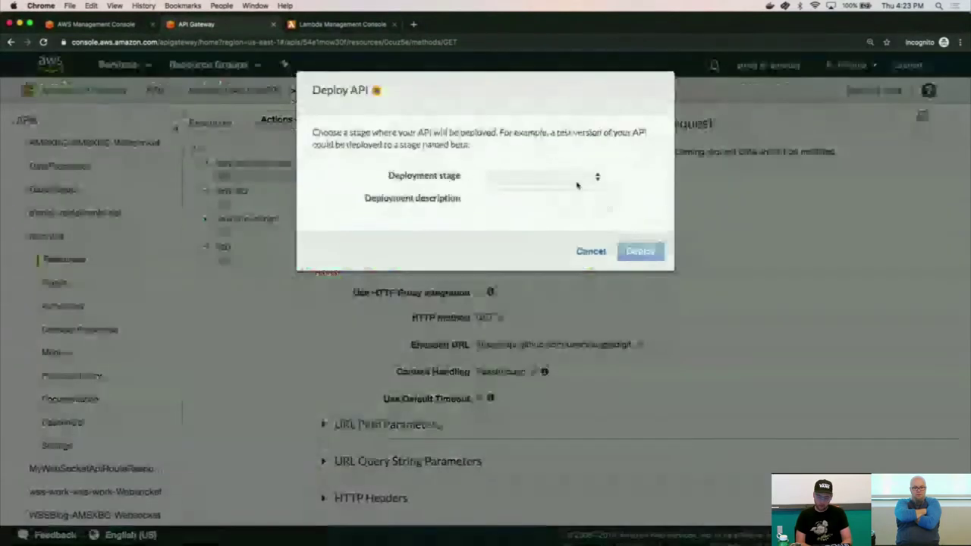
{"action": "left_click", "coordinate": [577, 182]}
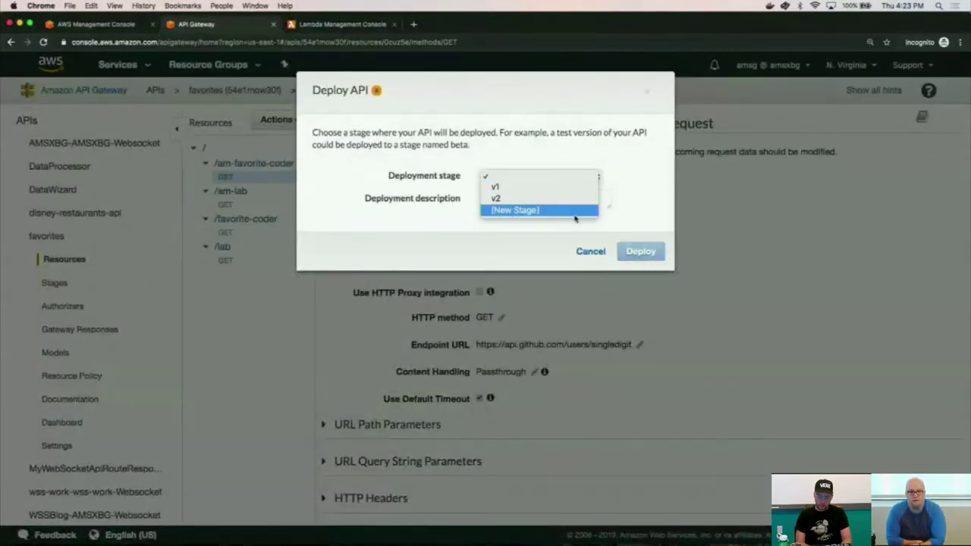
{"action": "left_click", "coordinate": [535, 199]}
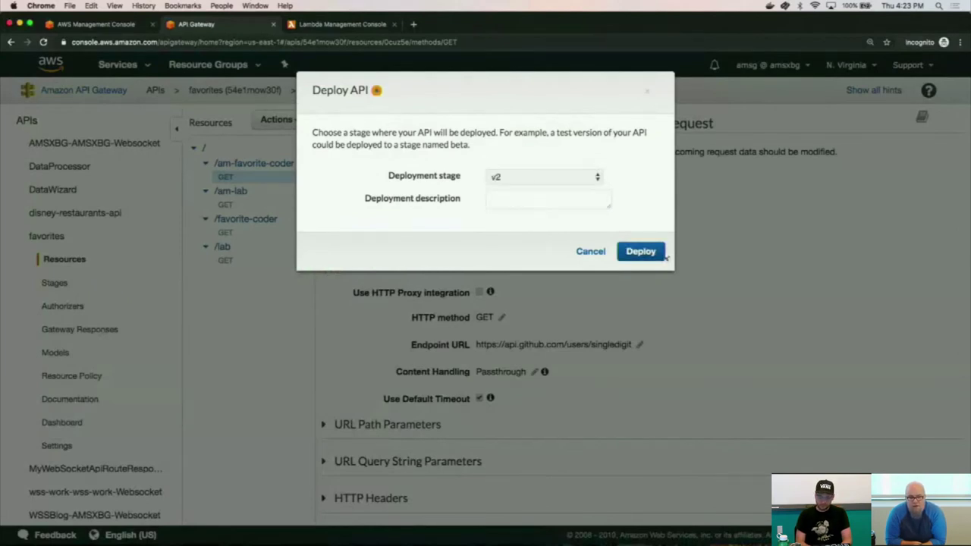
{"action": "left_click", "coordinate": [641, 252]}
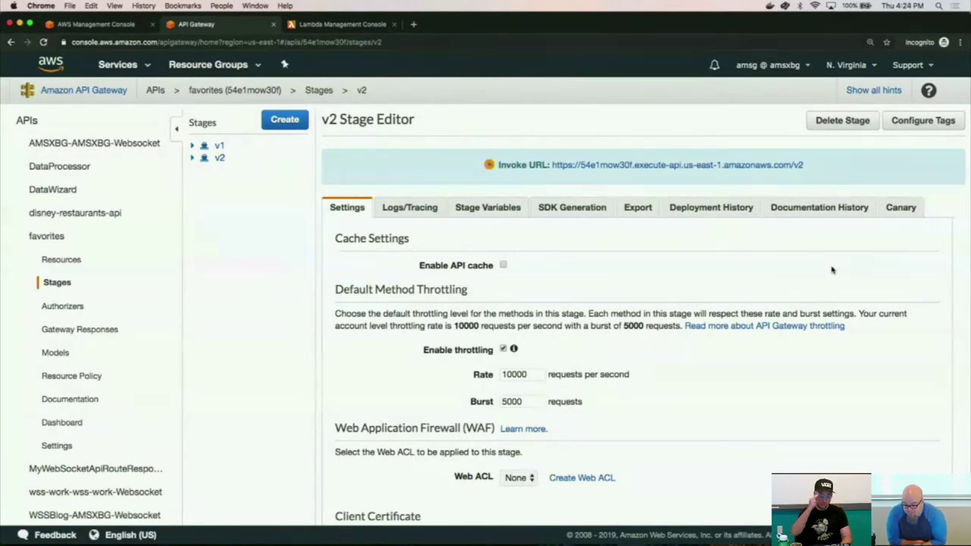
Rerun the authorized curl to v2/am-favorite-coder in Terminal, getting the GitHub user JSON, then return to Chrome.
{"action": "key", "text": "super+Tab"}
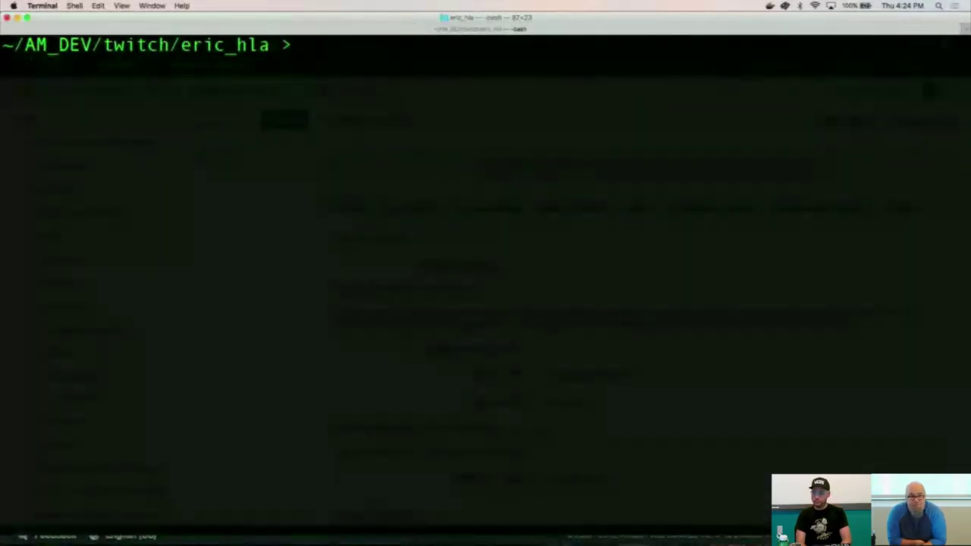
{"action": "key", "text": "super+v"}
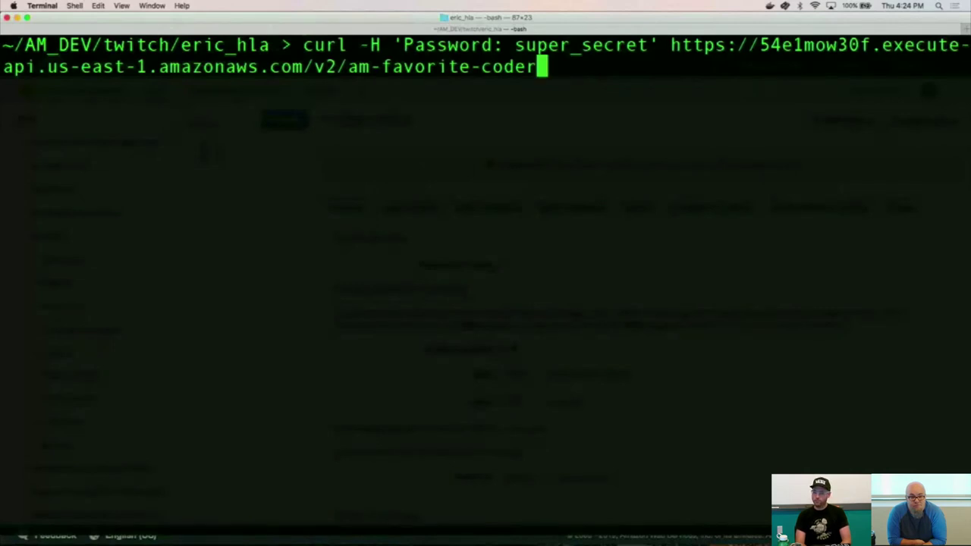
{"action": "key", "text": "Return"}
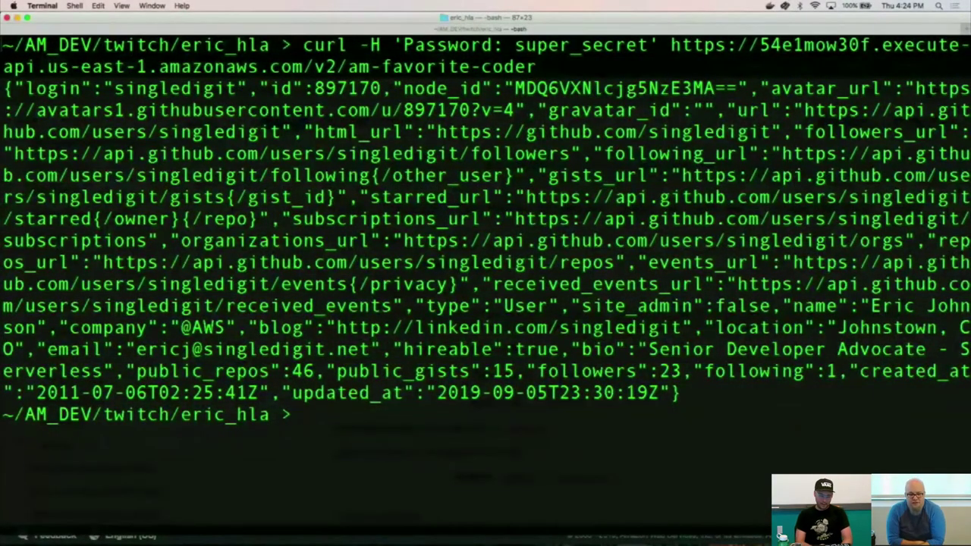
{"action": "key", "text": "super+Tab"}
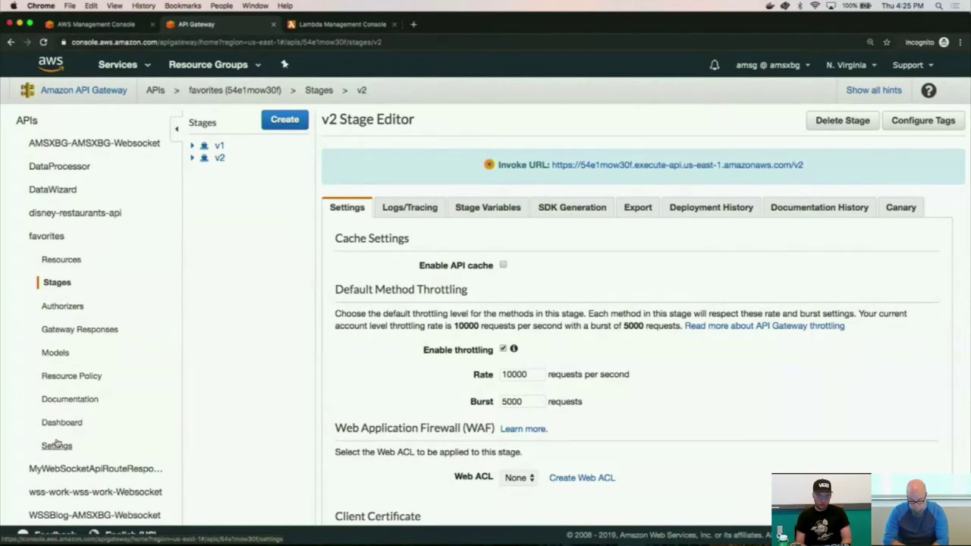
Turn on API caching for the v2 stage and review its 10000 requests-per-second throttling rate.
{"action": "key", "text": "super+Tab"}
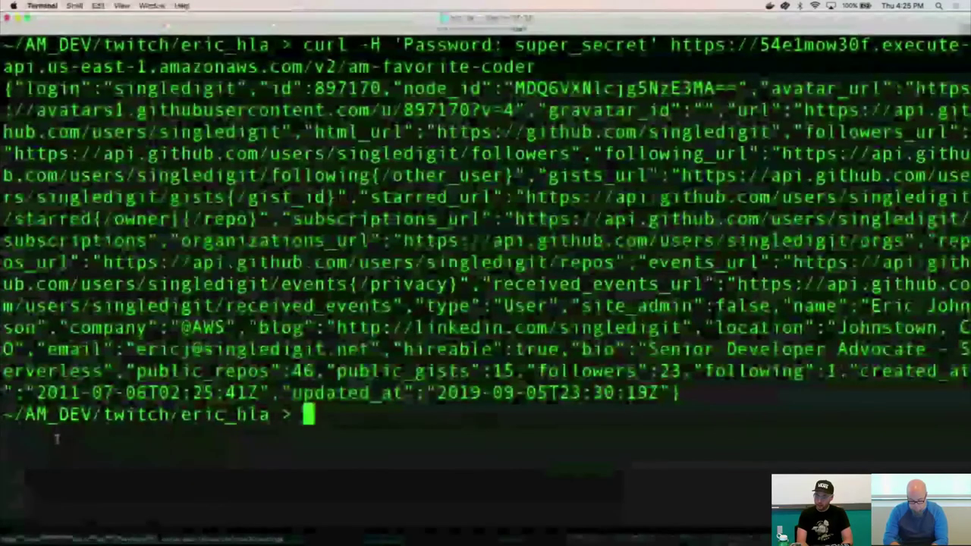
{"action": "key", "text": "super+Tab"}
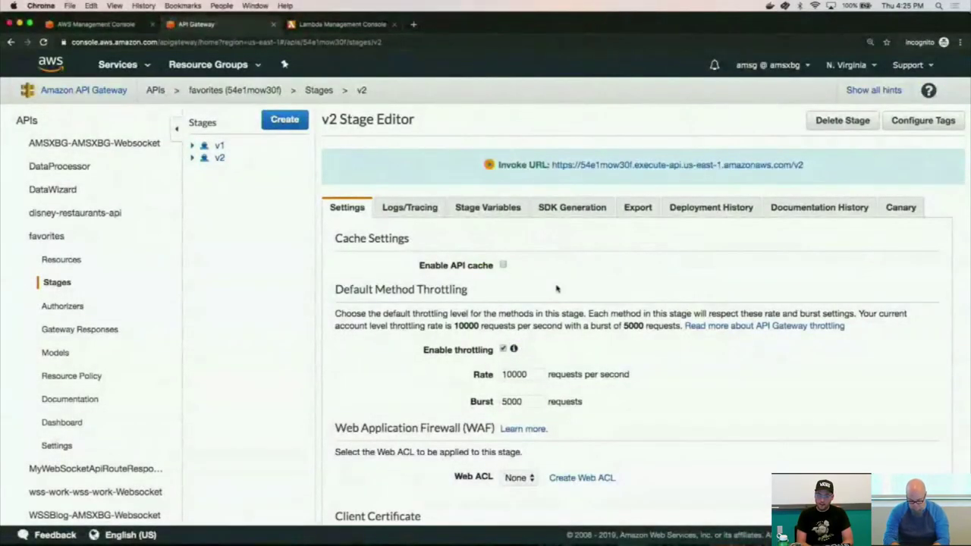
{"action": "left_click", "coordinate": [502, 266]}
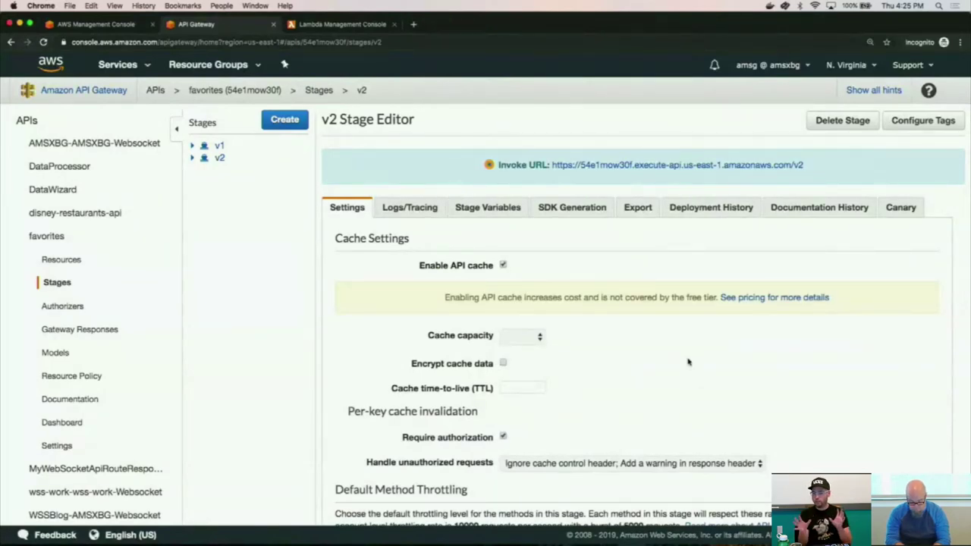
{"action": "scroll", "coordinate": [687, 362], "scroll_direction": "down", "scroll_amount": 5}
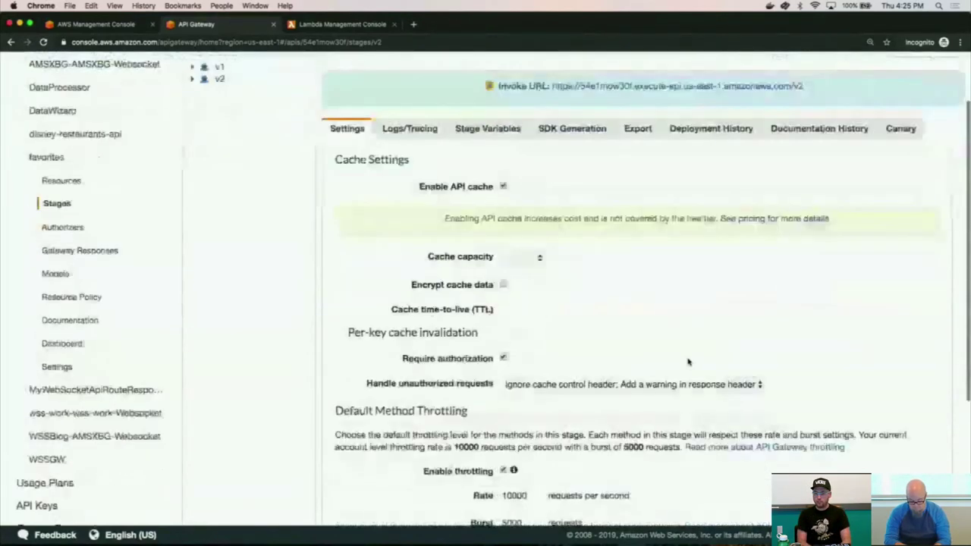
{"action": "double_click", "coordinate": [514, 414]}
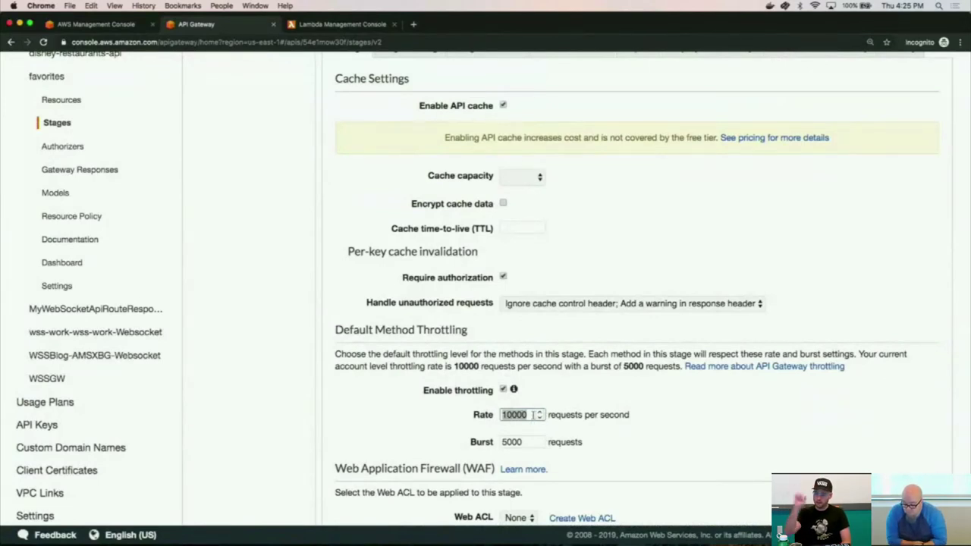
{"action": "left_click", "coordinate": [584, 196]}
{"action": "scroll", "coordinate": [584, 196], "scroll_direction": "up", "scroll_amount": 1}
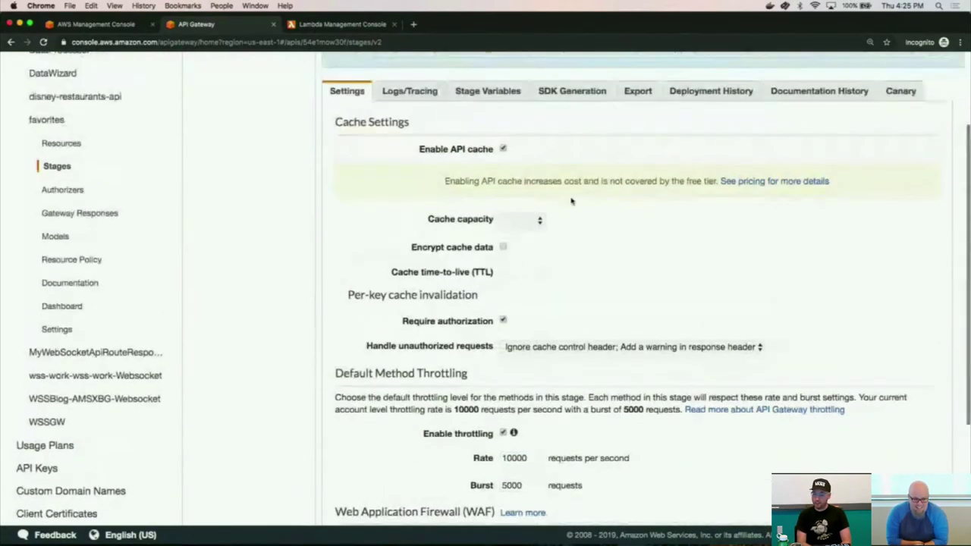
Keep cache capacity at 0.5GB and set the cache time-to-live to 3600 seconds.
{"action": "left_click", "coordinate": [523, 220]}
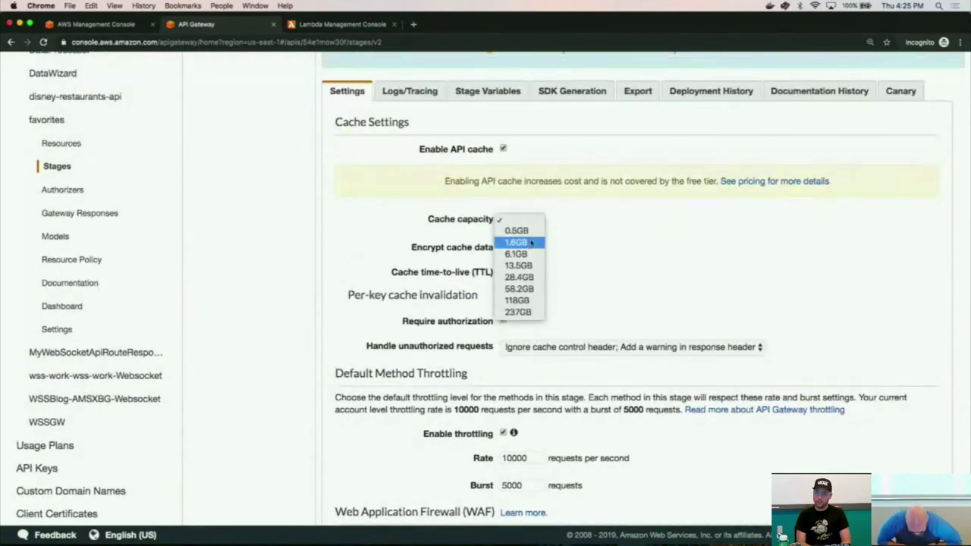
{"action": "left_click", "coordinate": [534, 236]}
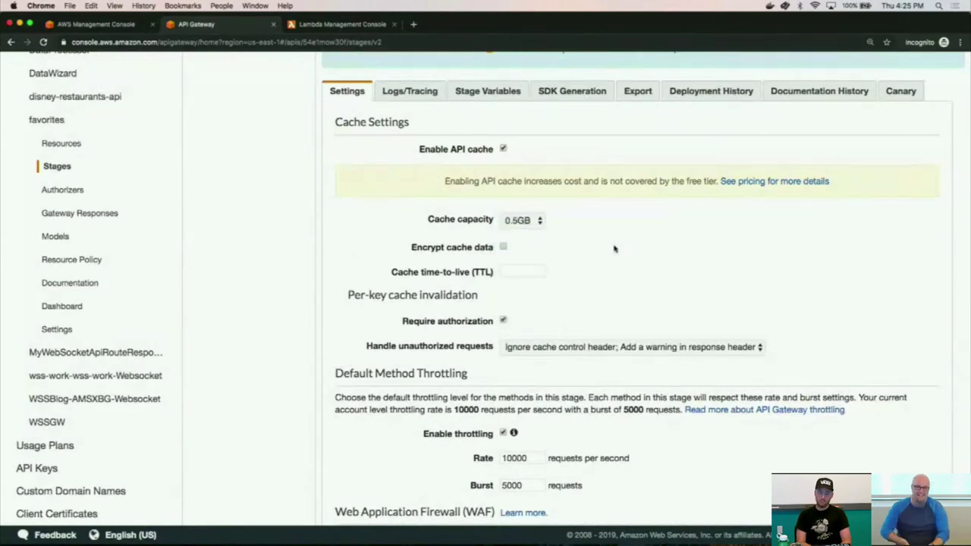
{"action": "key", "text": "super+Tab"}
{"action": "key", "text": "super+Tab"}
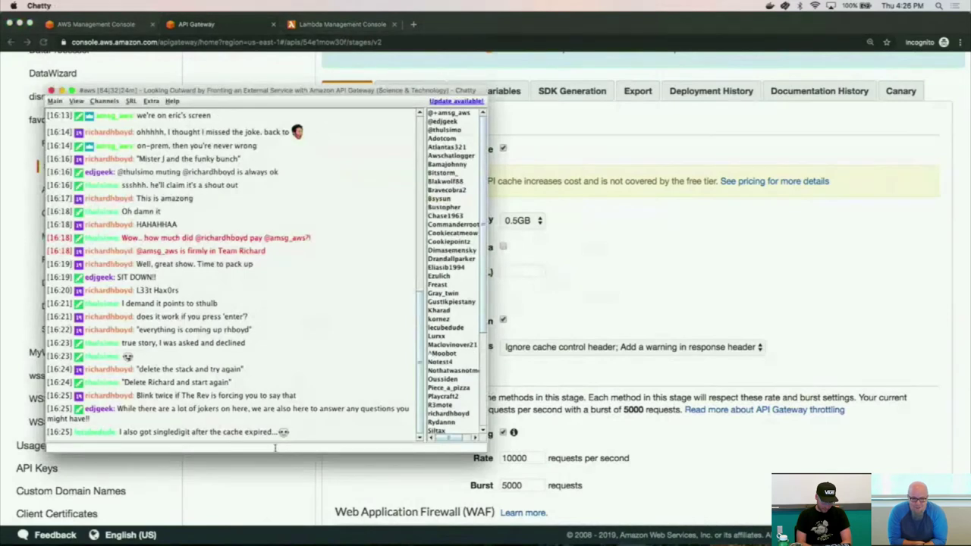
{"action": "left_click", "coordinate": [698, 283]}
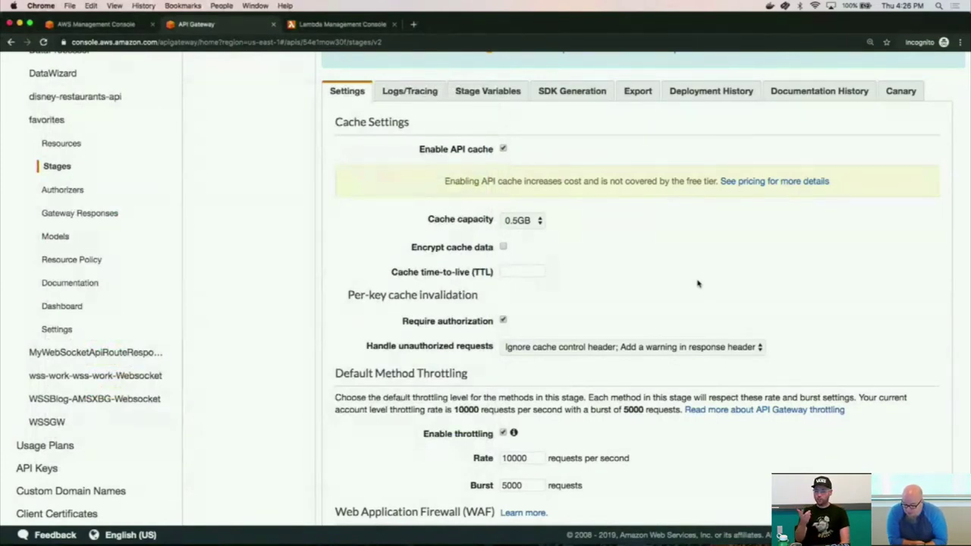
{"action": "left_click", "coordinate": [537, 271]}
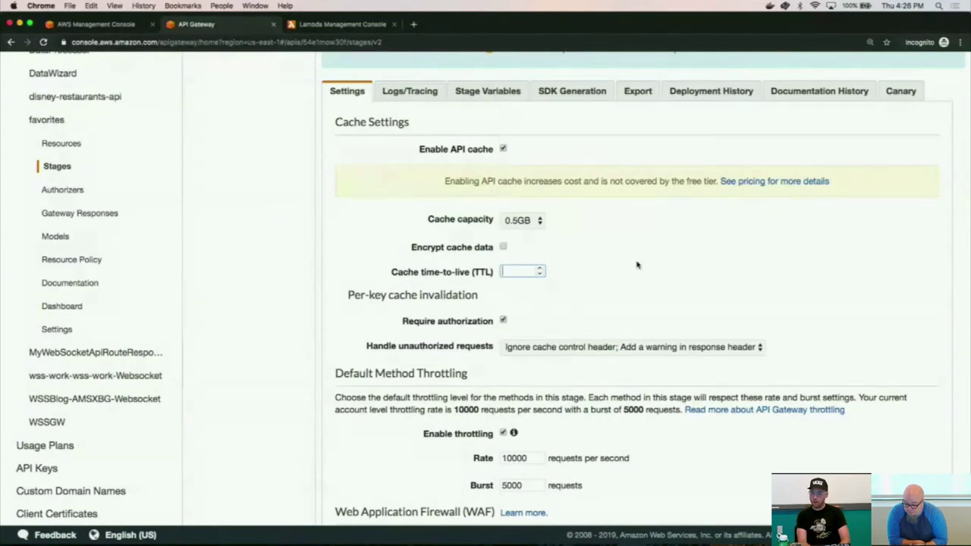
{"action": "type", "text": "3600"}
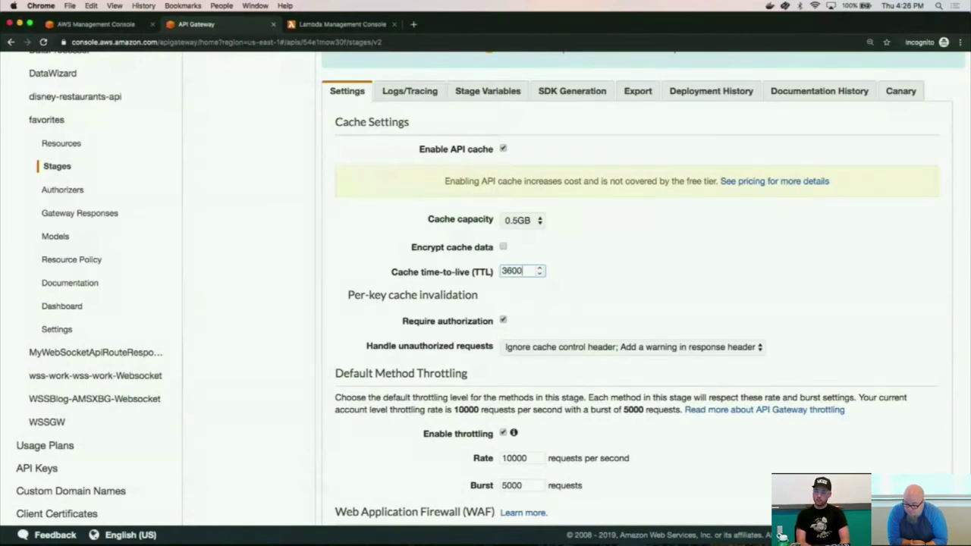
{"action": "left_click", "coordinate": [744, 289]}
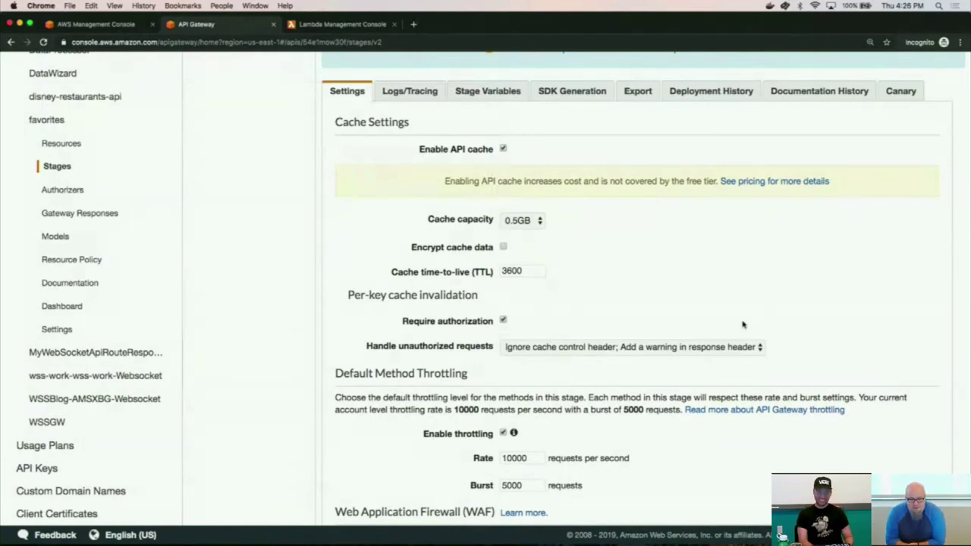
{"action": "scroll", "coordinate": [689, 299], "scroll_direction": "up", "scroll_amount": 1}
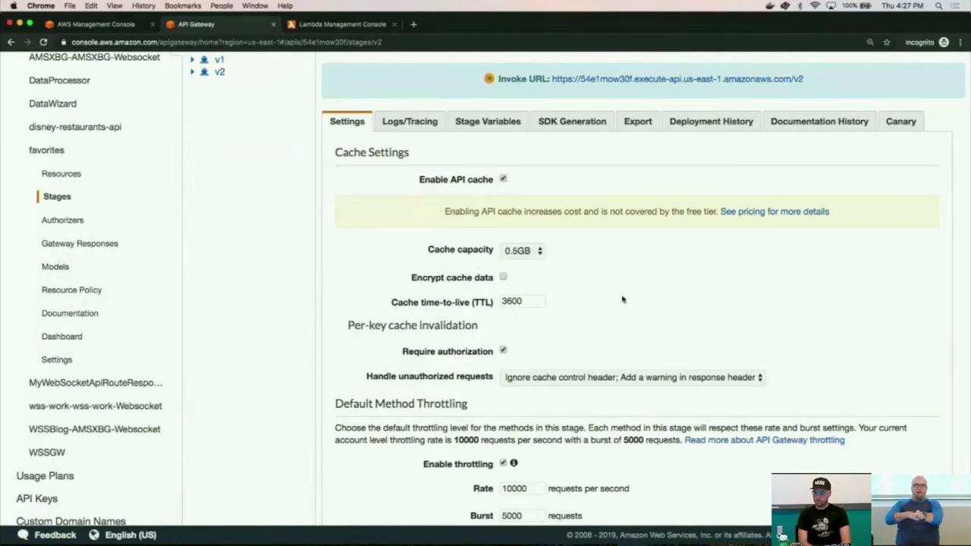
{"action": "scroll", "coordinate": [698, 315], "scroll_direction": "up", "scroll_amount": 2}
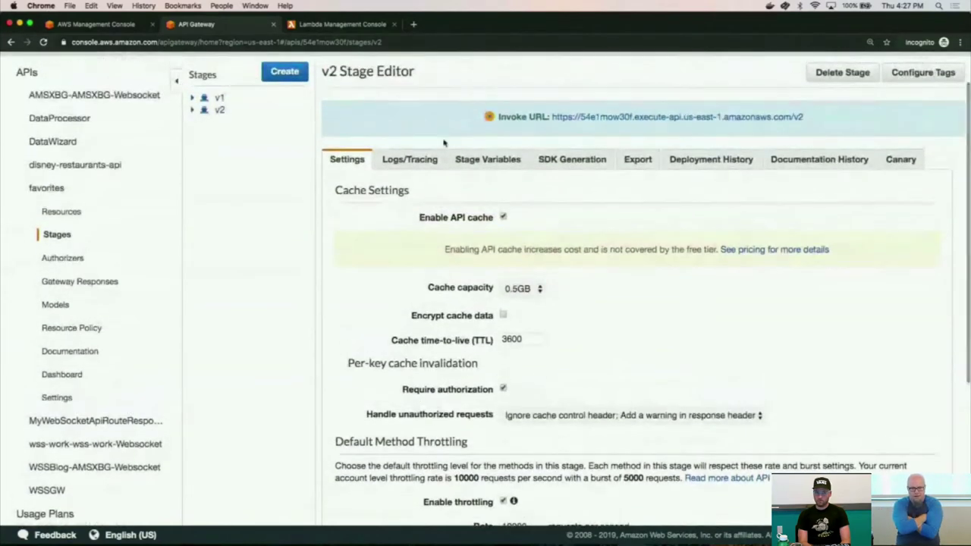
Show the v2 Stage Editor's Logs/Tracing tab, then switch to Terminal.
{"action": "left_click", "coordinate": [429, 160]}
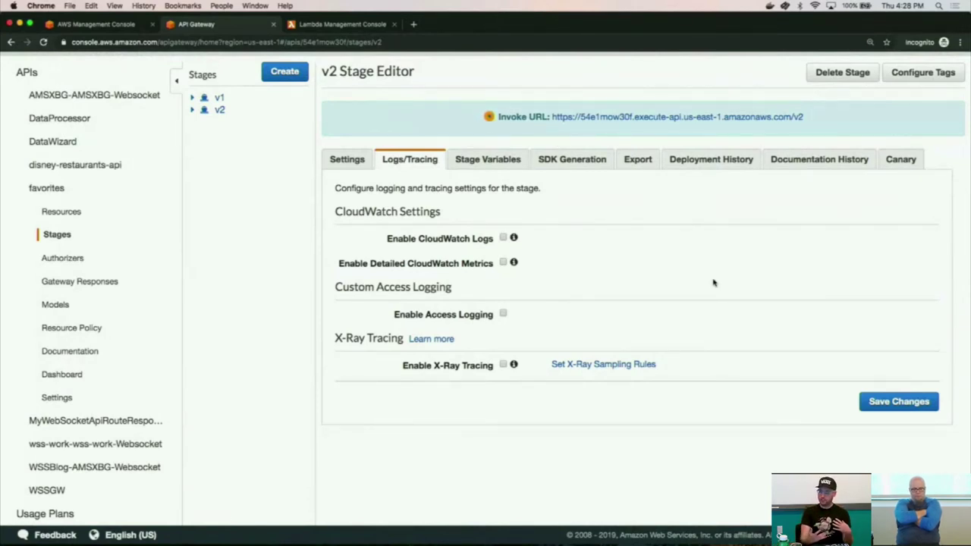
{"action": "key", "text": "super+Tab"}
{"action": "key", "text": "super+Tab"}
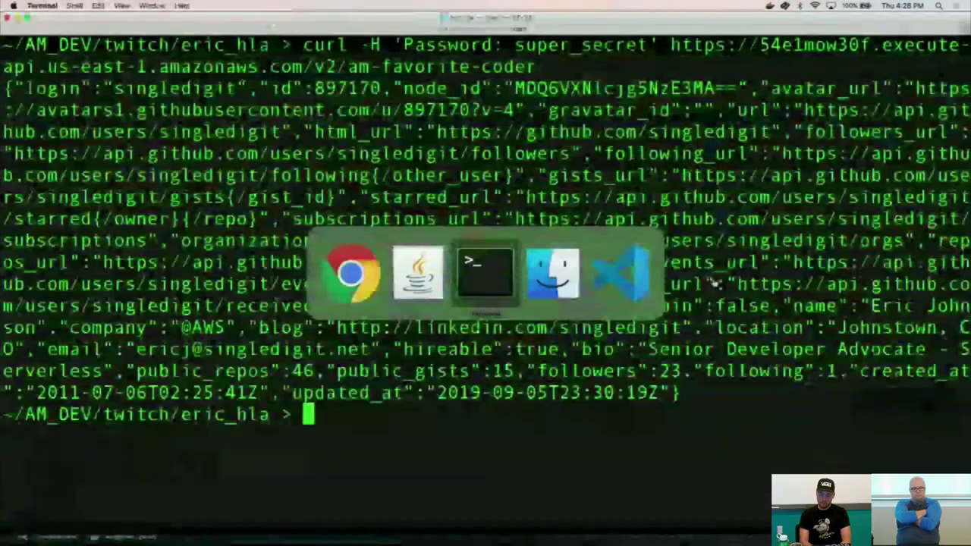
Highlight the Password header in the v2 curl command, then return to the API Gateway console.
{"action": "left_click_drag", "start_coordinate": [404, 46], "coordinate": [574, 50]}
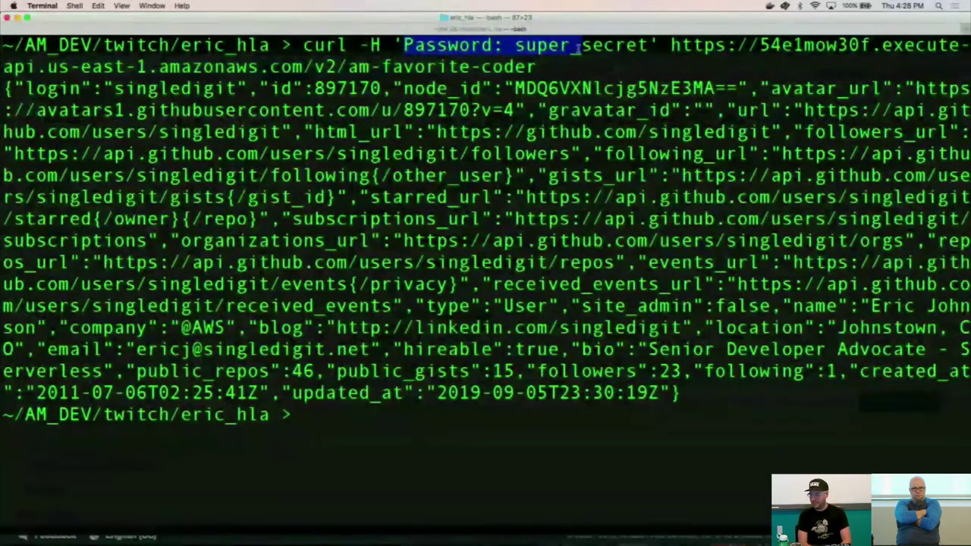
{"action": "left_click", "coordinate": [614, 48]}
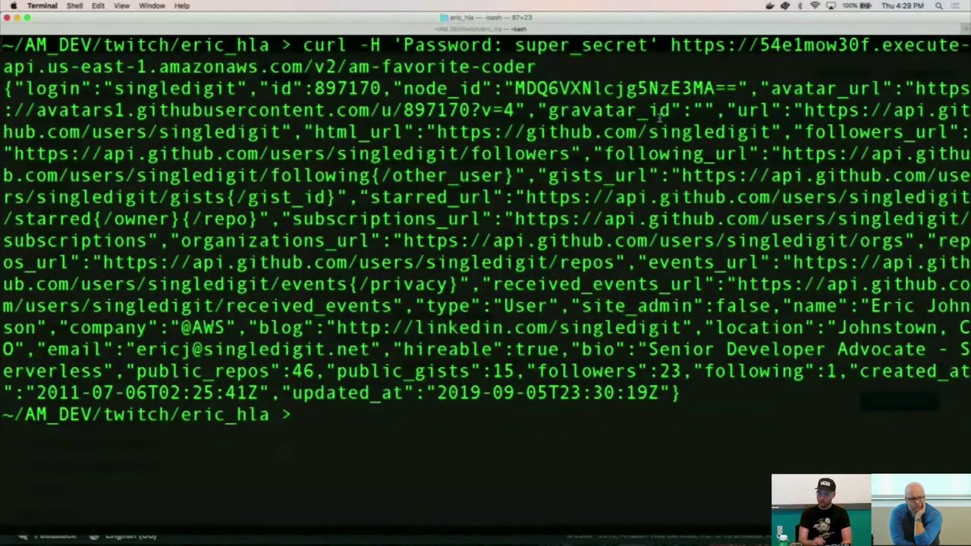
{"action": "key", "text": "super+Tab"}
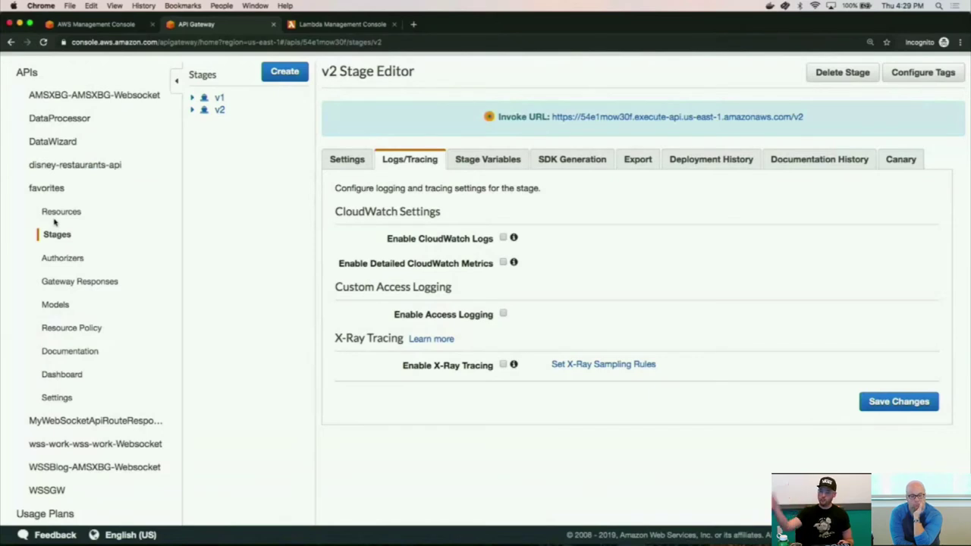
Open the favorites API's Authorizers page, showing the lab-auth authorizer.
{"action": "left_click", "coordinate": [64, 257]}
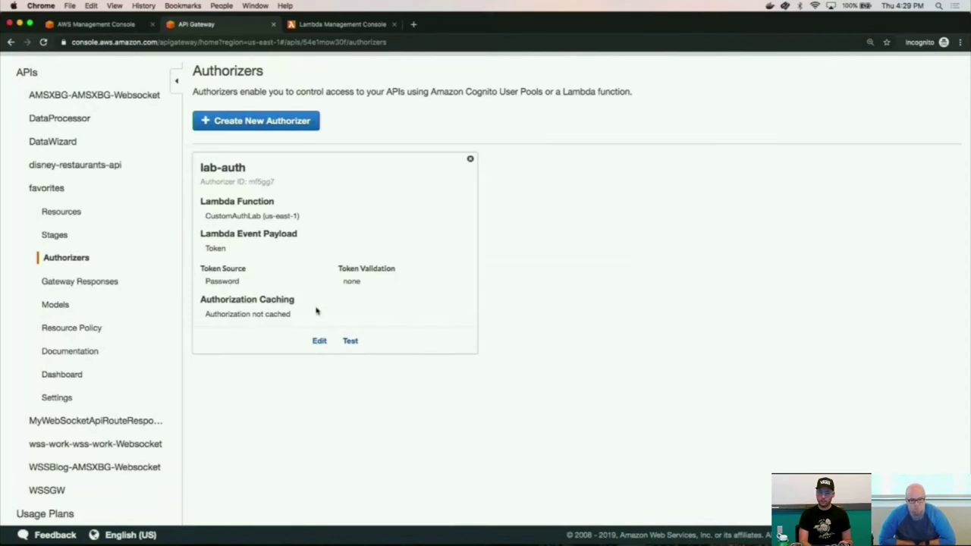
Edit lab-auth, replacing the Password token source with Authorization, without saving yet.
{"action": "left_click", "coordinate": [319, 342]}
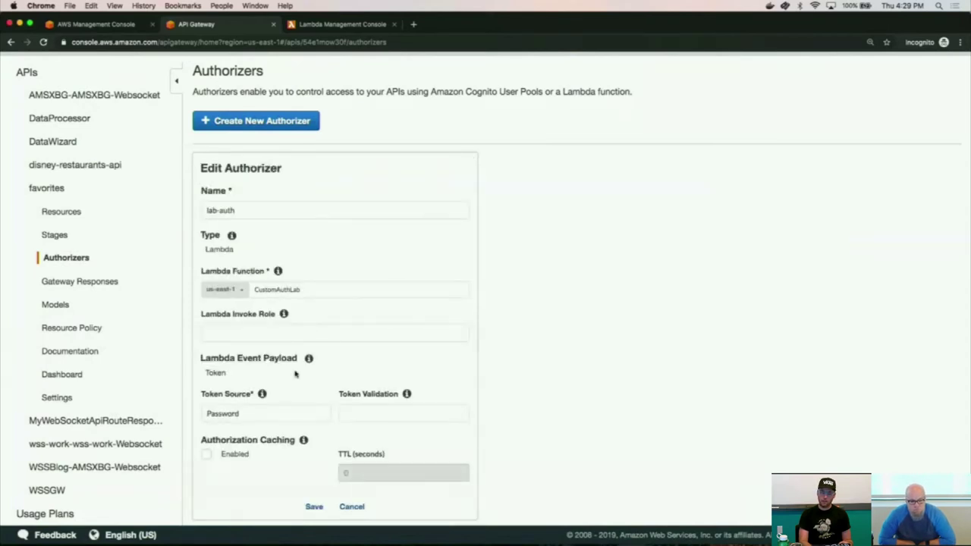
{"action": "scroll", "coordinate": [296, 374], "scroll_direction": "down", "scroll_amount": 1}
{"action": "double_click", "coordinate": [252, 377]}
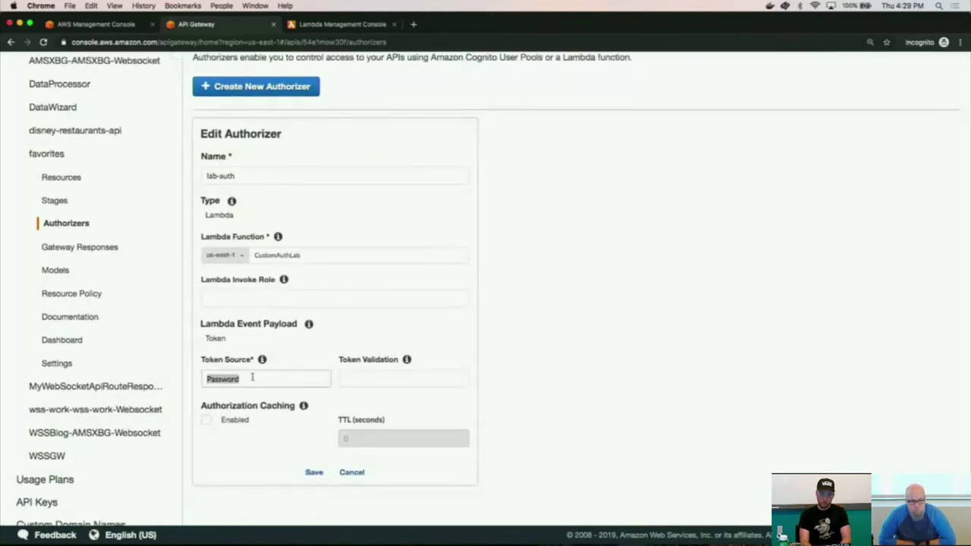
{"action": "type", "text": "Authorization"}
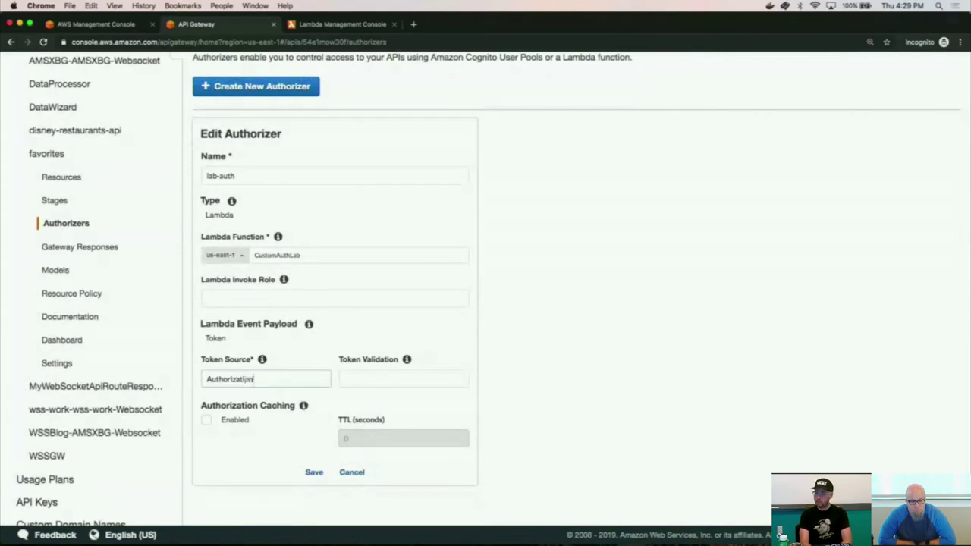
{"action": "left_click", "coordinate": [349, 378]}
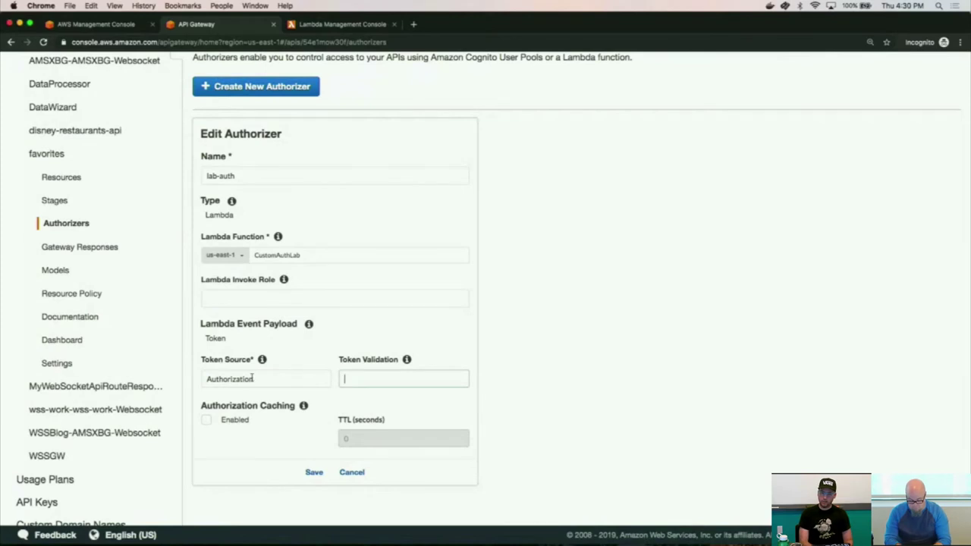
Cancel the lab-auth edits, keeping the Password token source, and go to index.js in VS Code.
{"action": "left_click", "coordinate": [345, 472]}
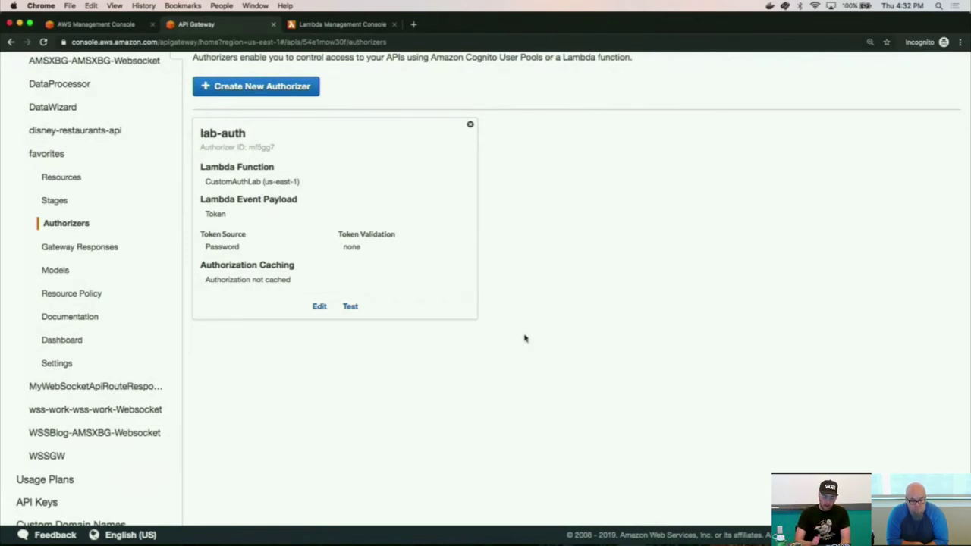
{"action": "key", "text": "super+Tab"}
{"action": "key", "text": "super+Tab"}
{"action": "key", "text": "super+Tab"}
{"action": "key", "text": "super+Tab"}
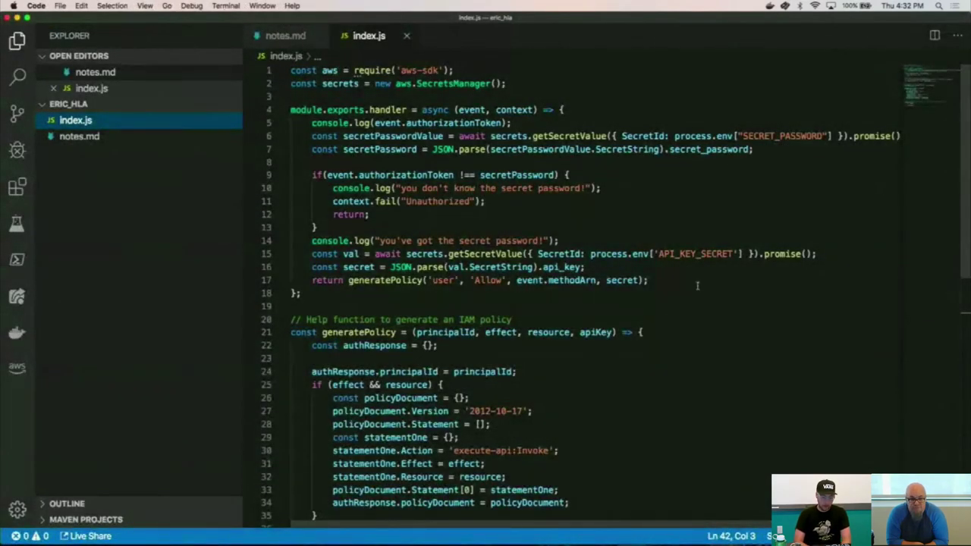
Hide the sidebar and highlight the SecretsManager password lookup on lines 2, 6 and 7.
{"action": "key", "text": "super+b"}
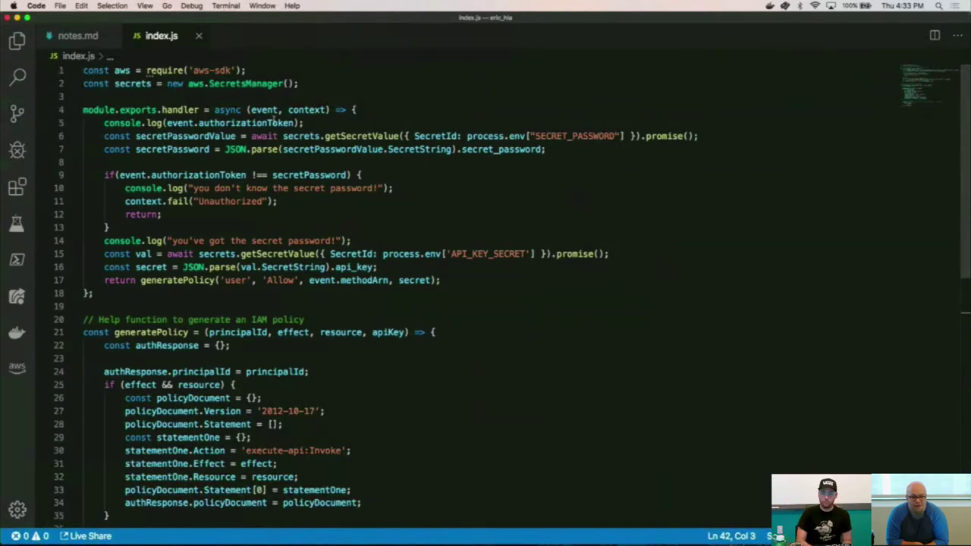
{"action": "double_click", "coordinate": [250, 83]}
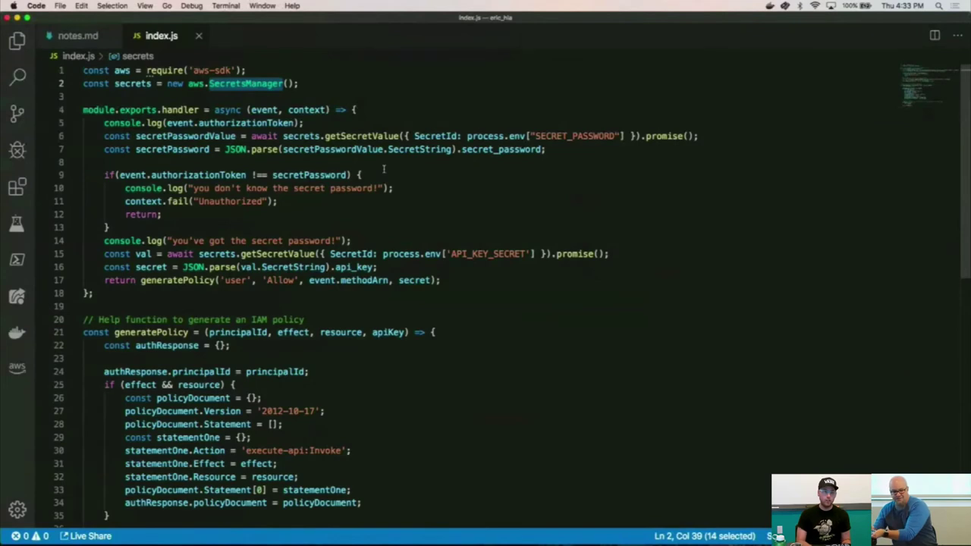
{"action": "left_click", "coordinate": [236, 149]}
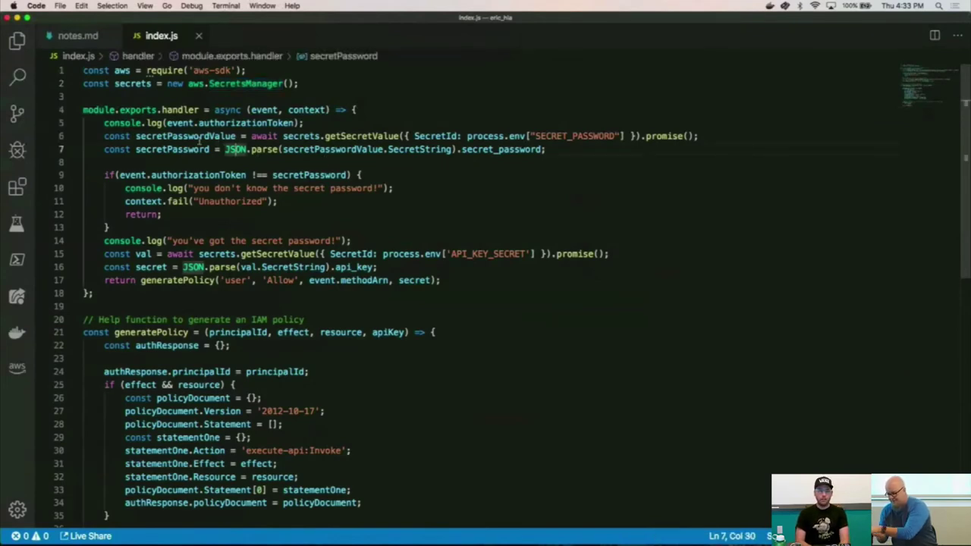
{"action": "double_click", "coordinate": [199, 150]}
{"action": "left_click_drag", "start_coordinate": [546, 149], "coordinate": [104, 135]}
Add a comment on a new line 8 noting the expected password value.
{"action": "left_click", "coordinate": [546, 150]}
{"action": "key", "text": "Return"}
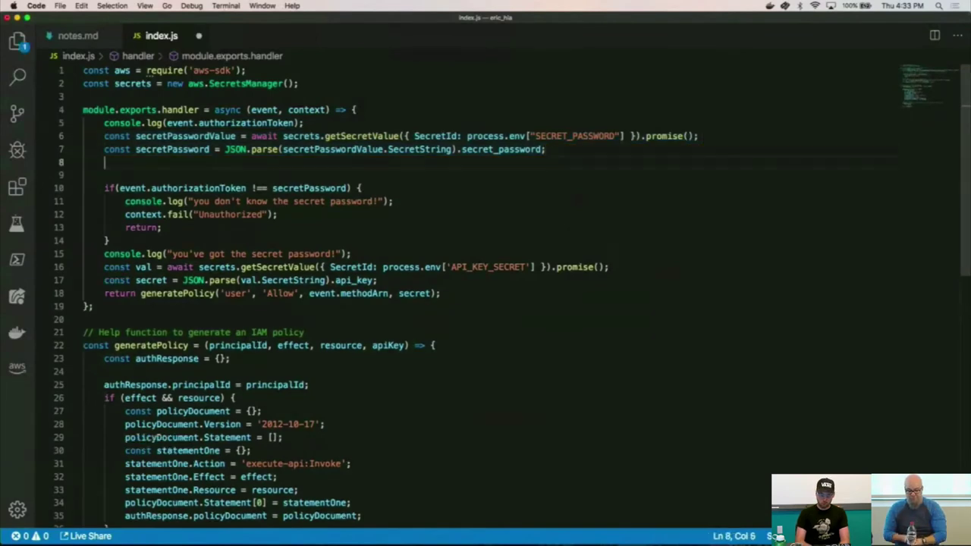
{"action": "type", "text": "// supersec"}
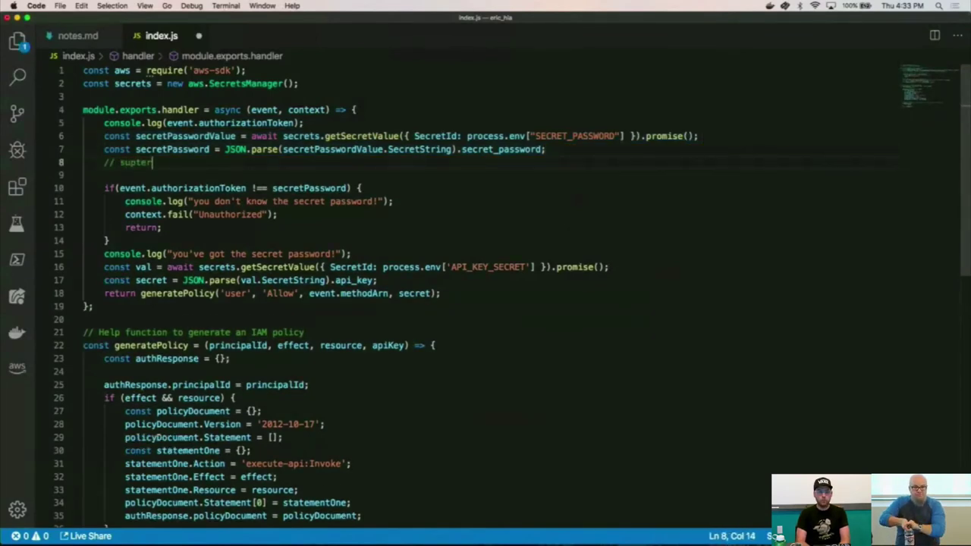
{"action": "key", "text": "BackSpace"}
{"action": "key", "text": "BackSpace"}
{"action": "key", "text": "BackSpace"}
{"action": "key", "text": "BackSpace"}
{"action": "key", "text": "BackSpace"}
{"action": "type", "text": "er_secret"}
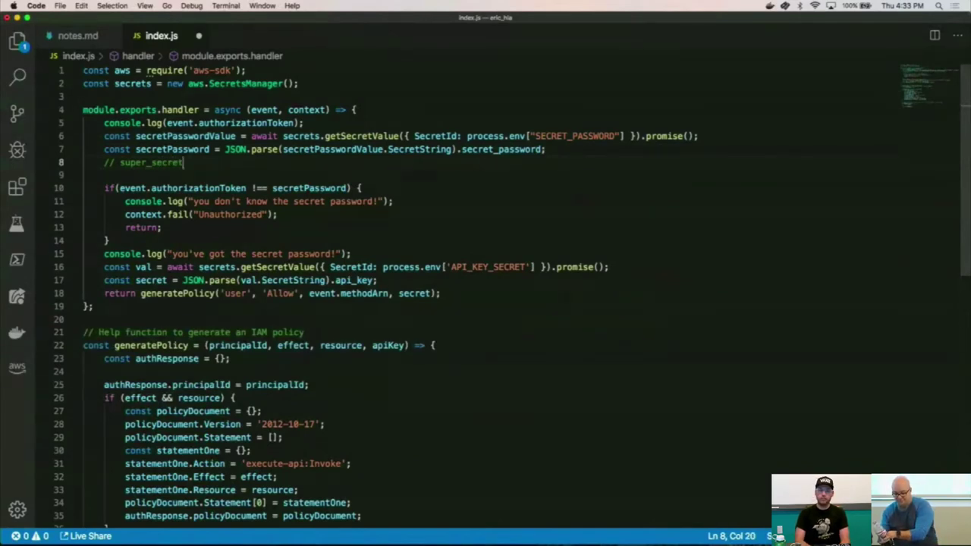
Highlight SECRET_PASSWORD and authorizationToken to show the password comparison.
{"action": "left_click", "coordinate": [345, 136]}
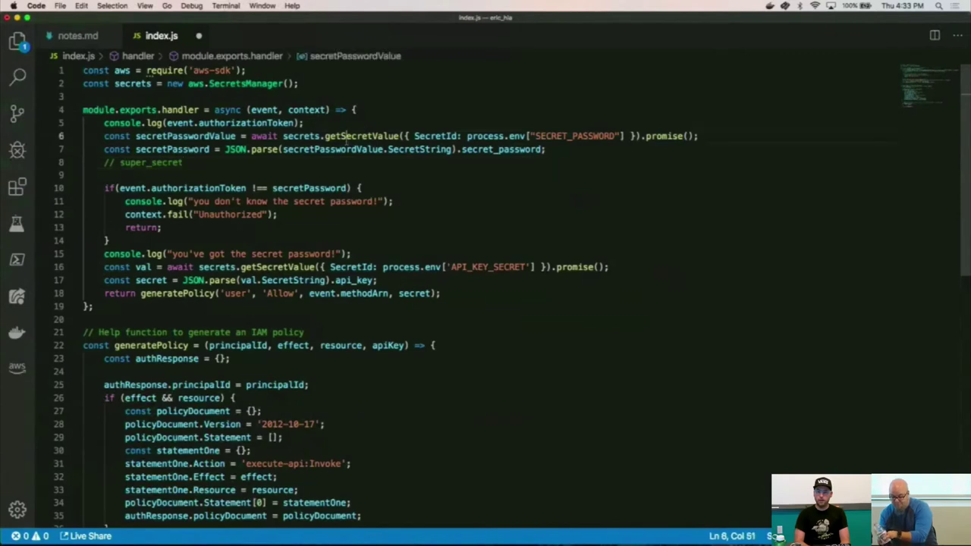
{"action": "double_click", "coordinate": [586, 136]}
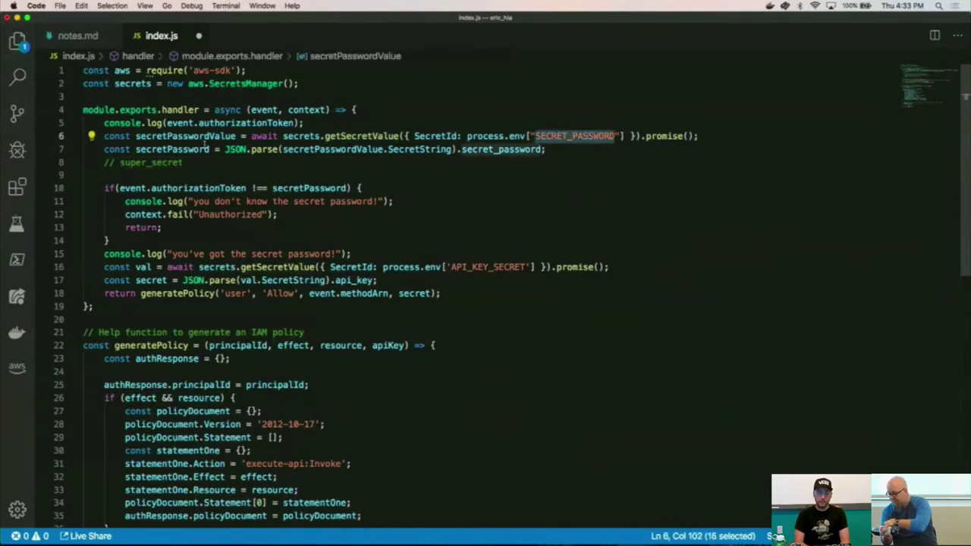
{"action": "double_click", "coordinate": [176, 187]}
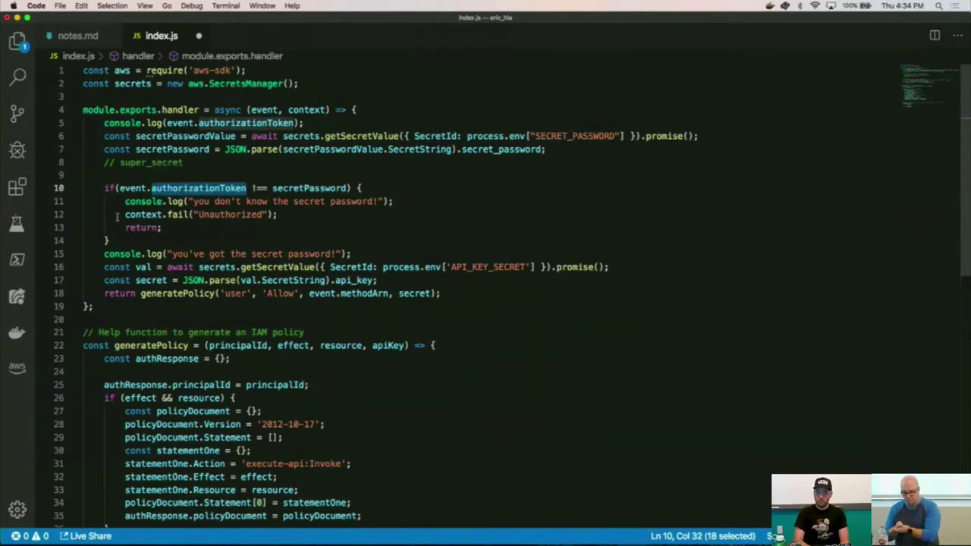
{"action": "left_click", "coordinate": [131, 191]}
{"action": "left_click", "coordinate": [181, 181]}
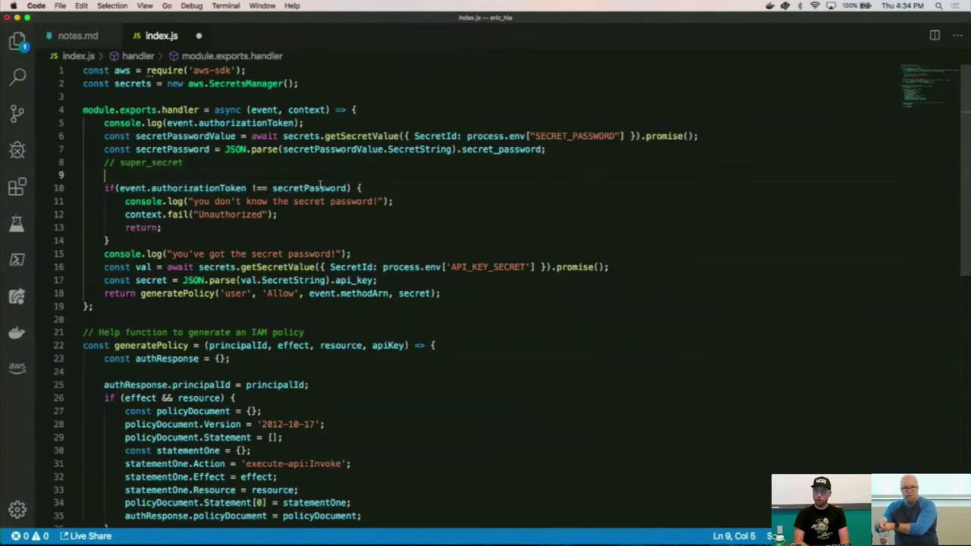
{"action": "key", "text": "super+Tab"}
{"action": "key", "text": "super+Tab"}
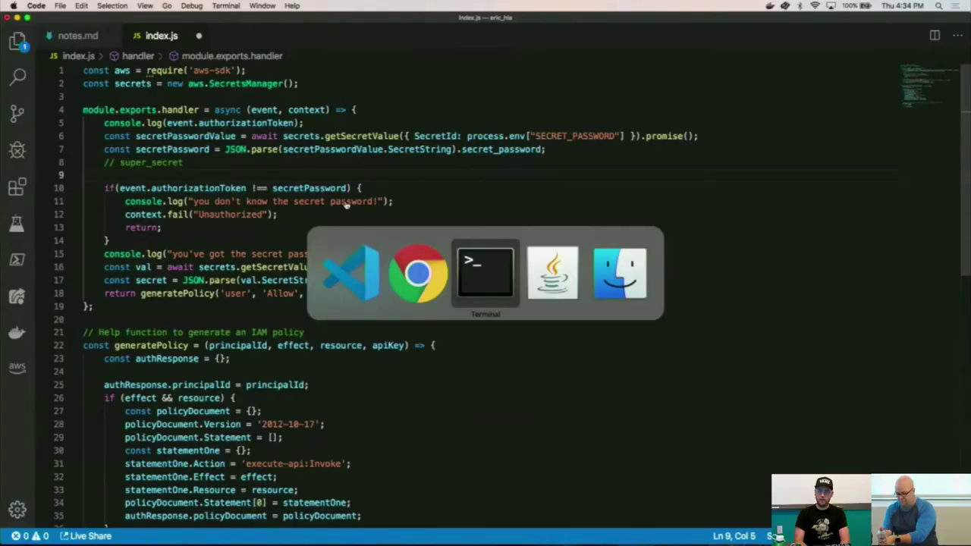
Rerun the v2 curl with the password's last letter deleted, getting Unauthorized.
{"action": "key", "text": "alt+Left"}
{"action": "key", "text": "alt+Left"}
{"action": "key", "text": "alt+Left"}
{"action": "key", "text": "alt+Left"}
{"action": "key", "text": "alt+Left"}
{"action": "key", "text": "alt+Left"}
{"action": "key", "text": "alt+Left"}
{"action": "key", "text": "alt+Left"}
{"action": "key", "text": "alt+Left"}
{"action": "key", "text": "alt+Left"}
{"action": "key", "text": "alt+Left"}
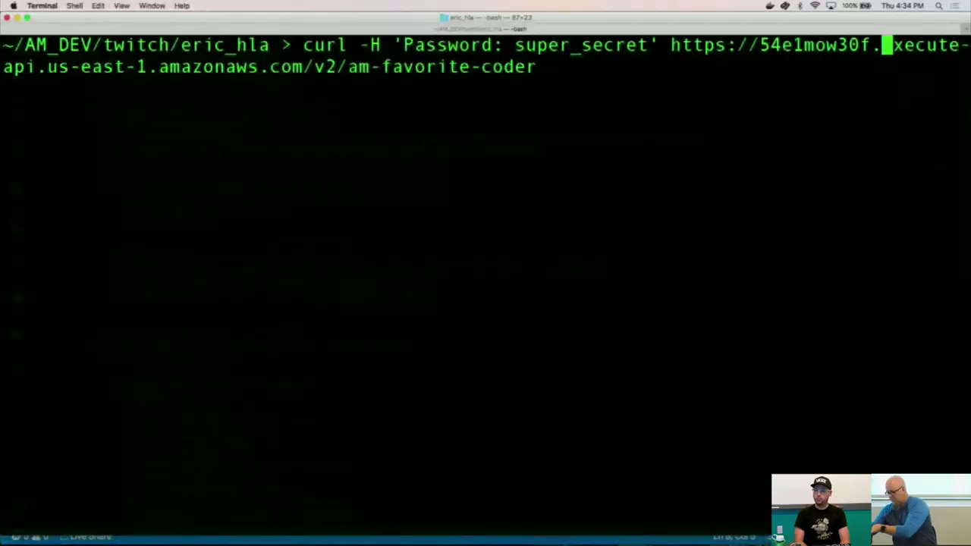
{"action": "key", "text": "alt+Left"}
{"action": "key", "text": "alt+Left"}
{"action": "key", "text": "alt+Left"}
{"action": "key", "text": "alt+Right"}
{"action": "key", "text": "BackSpace"}
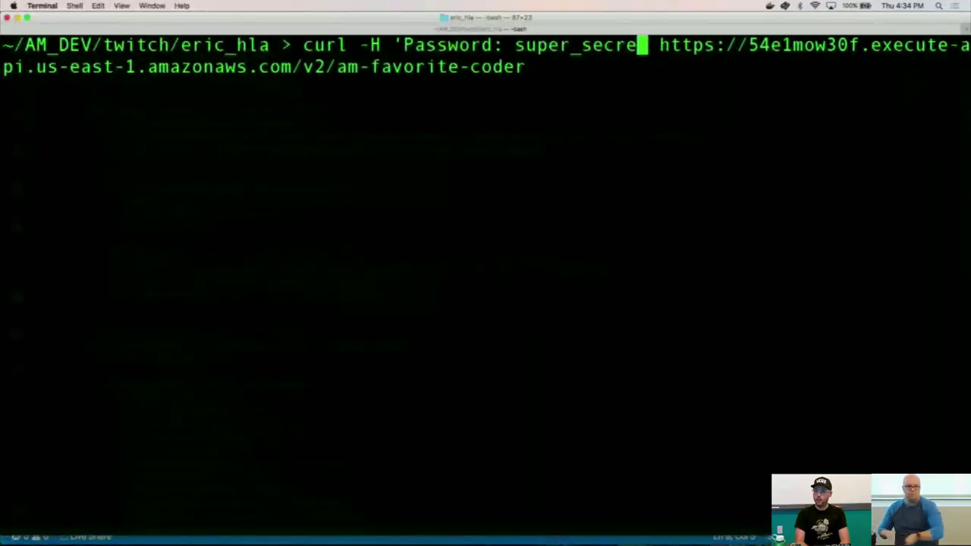
{"action": "key", "text": "Return"}
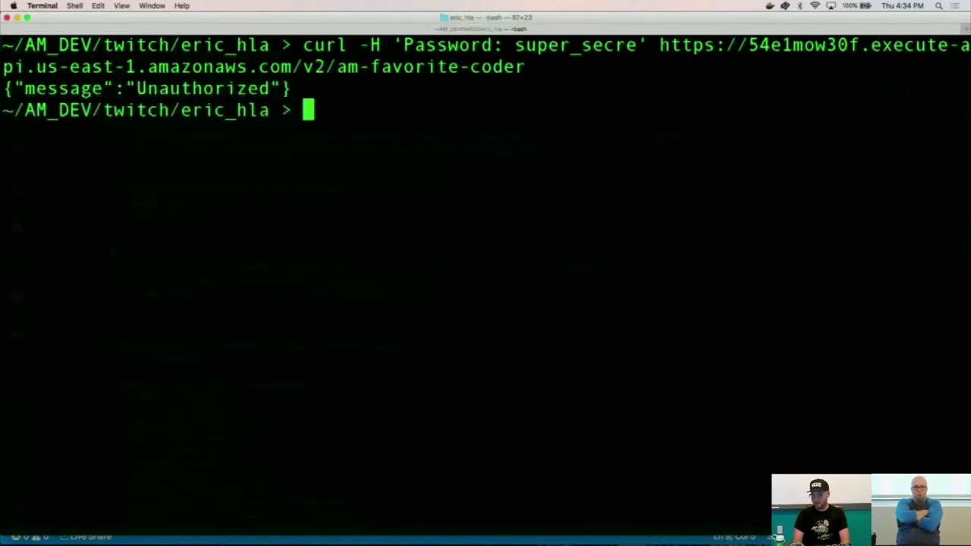
{"action": "key", "text": "super+Tab"}
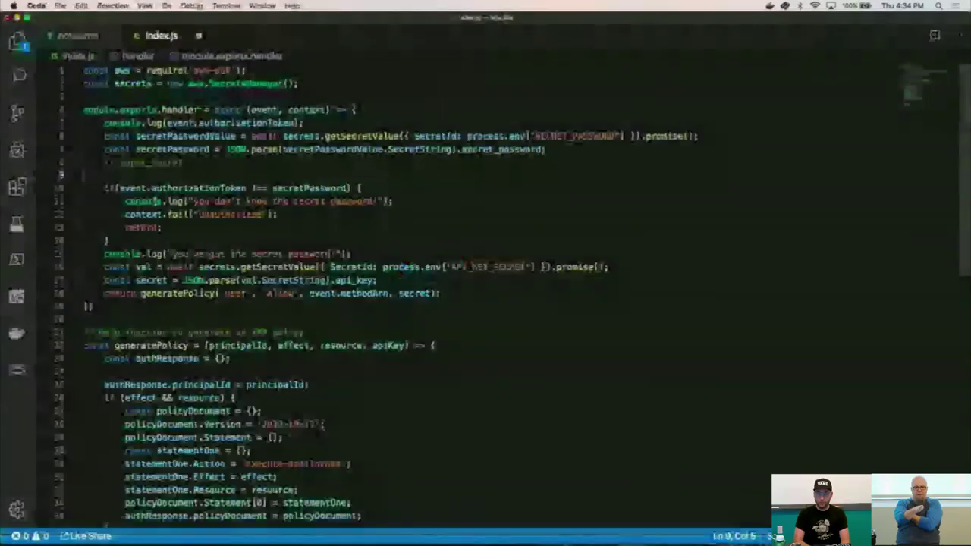
{"action": "left_click", "coordinate": [154, 239]}
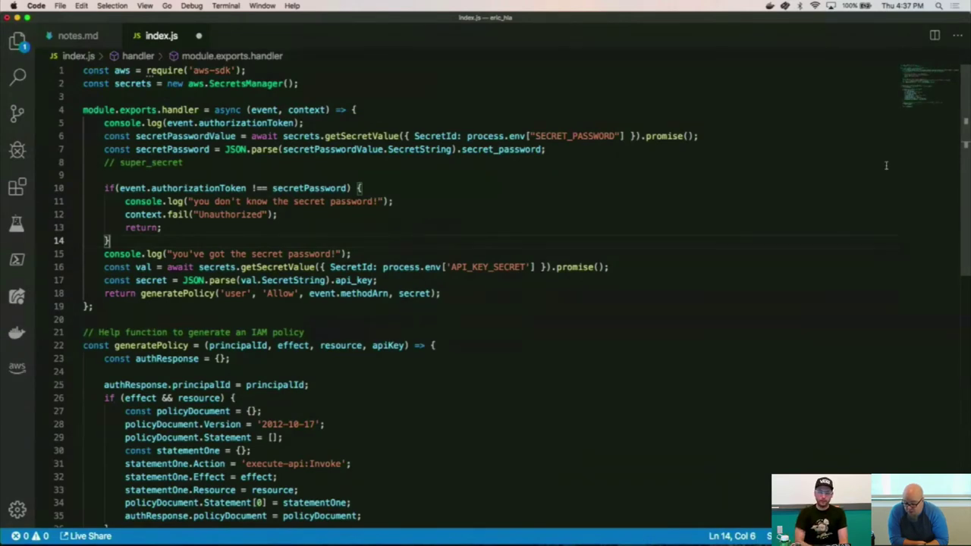
Review the API_KEY_SECRET lookup and api_key parsing on lines 16–18, then save index.js.
{"action": "left_click", "coordinate": [637, 293]}
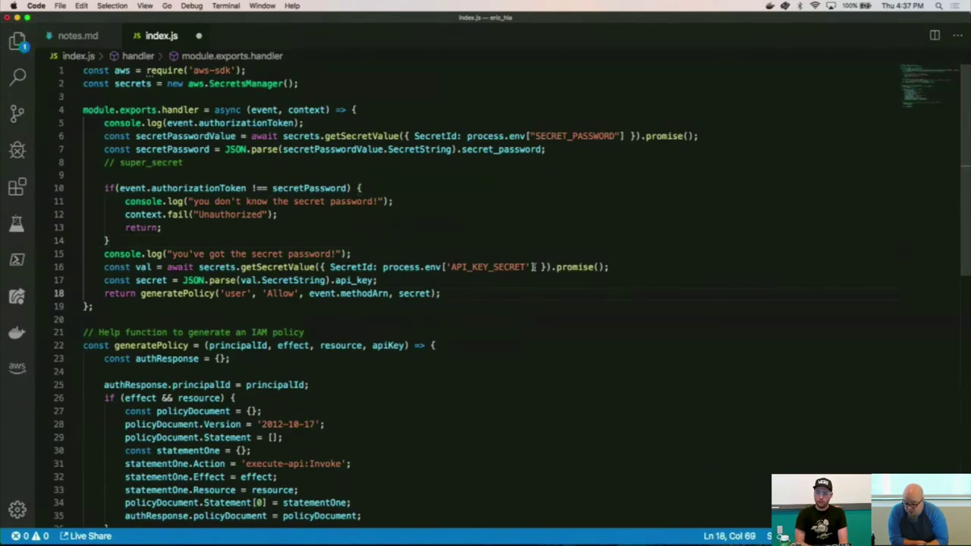
{"action": "double_click", "coordinate": [503, 267]}
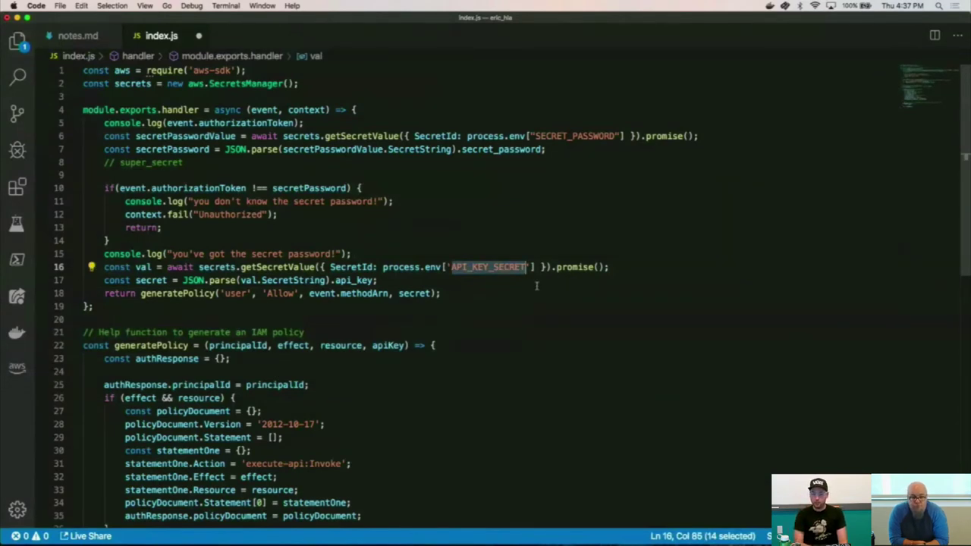
{"action": "left_click", "coordinate": [537, 285]}
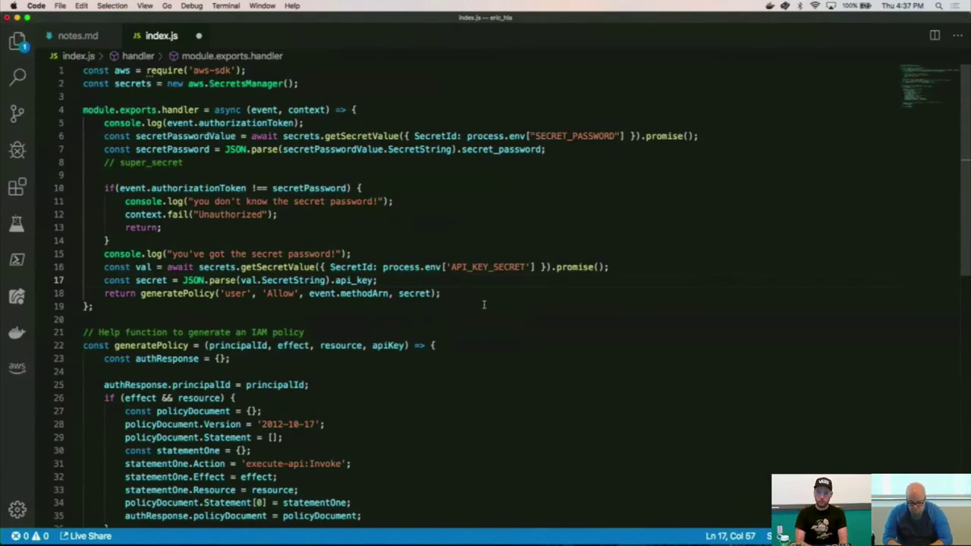
{"action": "double_click", "coordinate": [419, 294]}
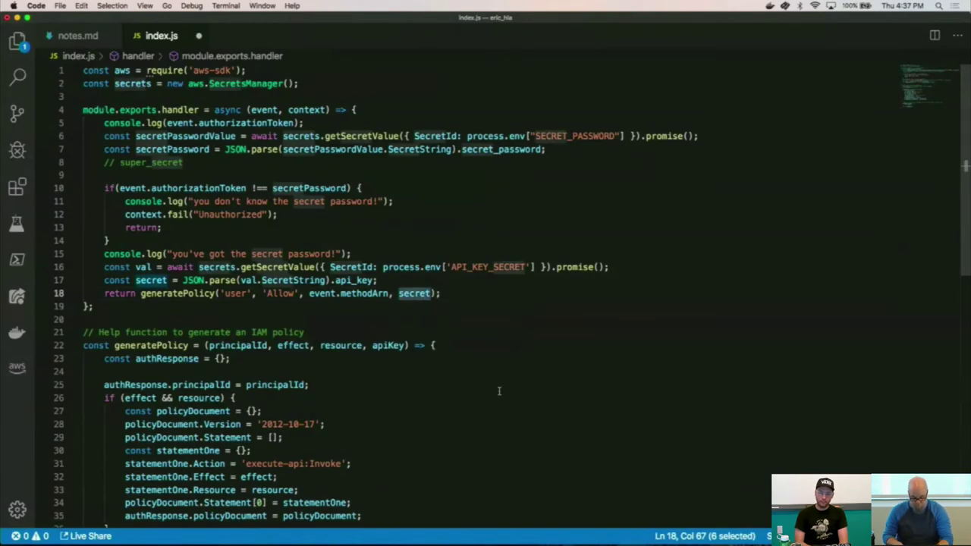
{"action": "scroll", "coordinate": [470, 392], "scroll_direction": "down", "scroll_amount": 5}
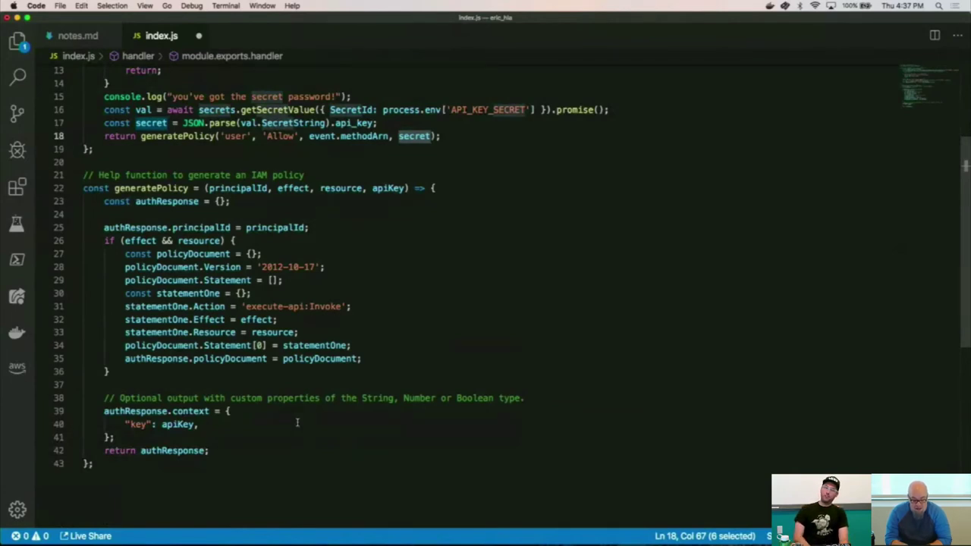
{"action": "key", "text": "super+s"}
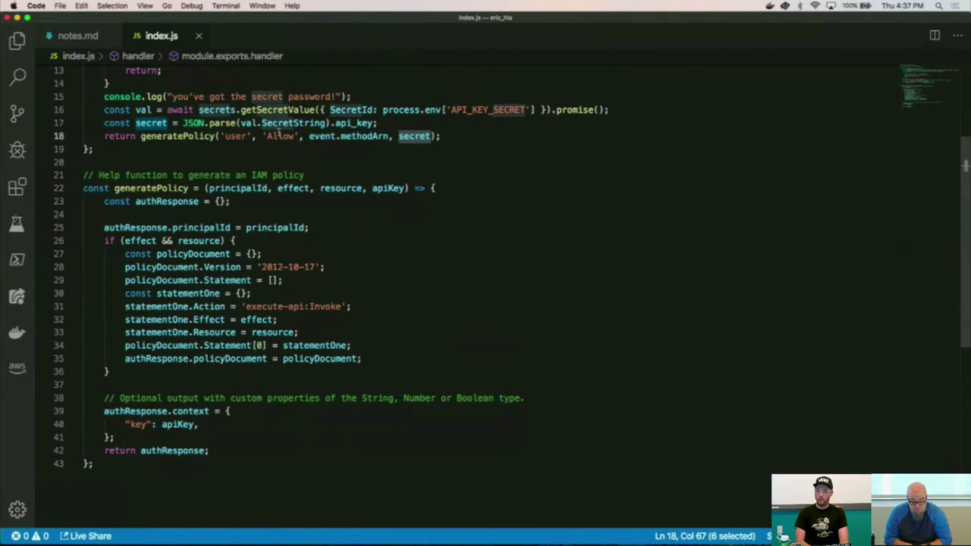
Point out generatePolicy's context output returning the apiKey as key on line 40.
{"action": "key", "text": "Down"}
{"action": "key", "text": "Down"}
{"action": "key", "text": "Down"}
{"action": "key", "text": "Down"}
{"action": "key", "text": "Down"}
{"action": "key", "text": "Down"}
{"action": "key", "text": "Down"}
{"action": "key", "text": "Down"}
{"action": "key", "text": "Down"}
{"action": "key", "text": "Down"}
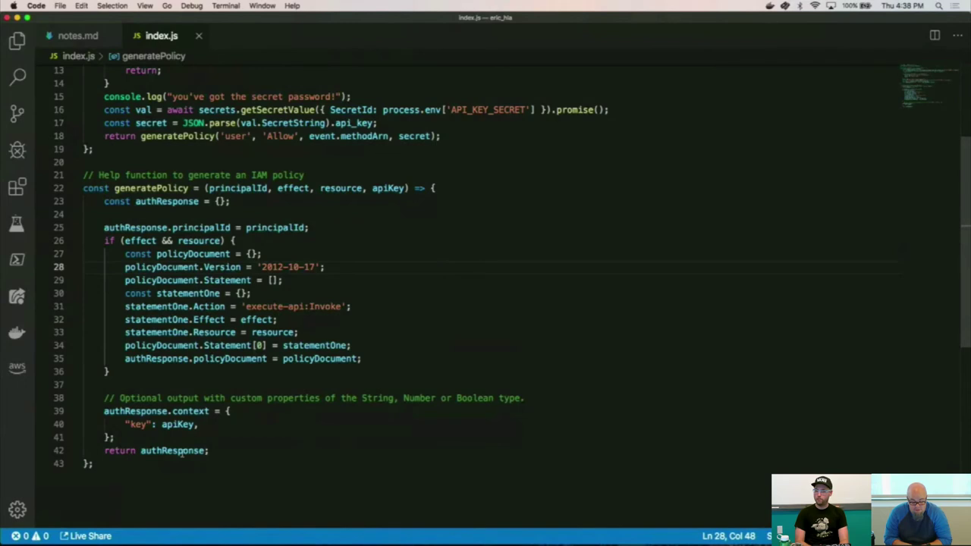
{"action": "mouse_move", "coordinate": [182, 452]}
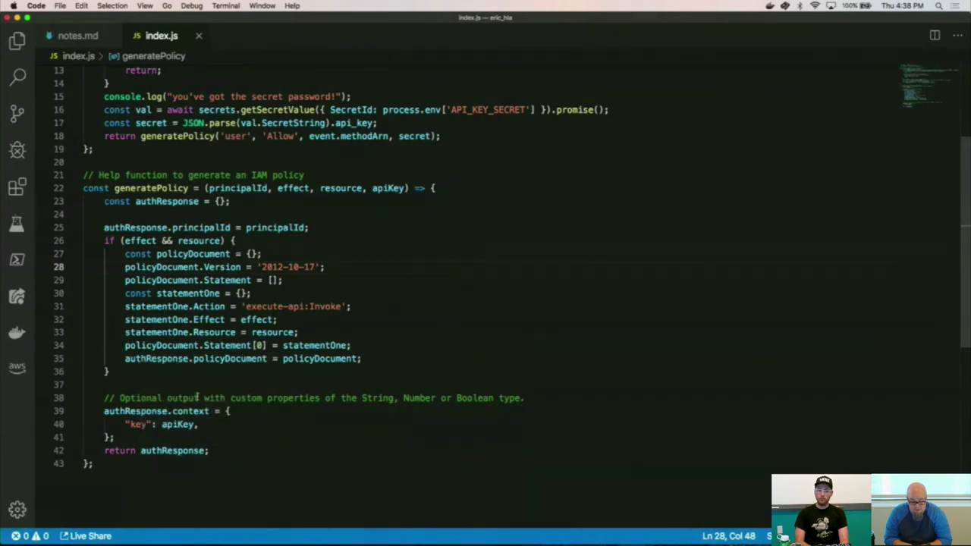
{"action": "double_click", "coordinate": [190, 411]}
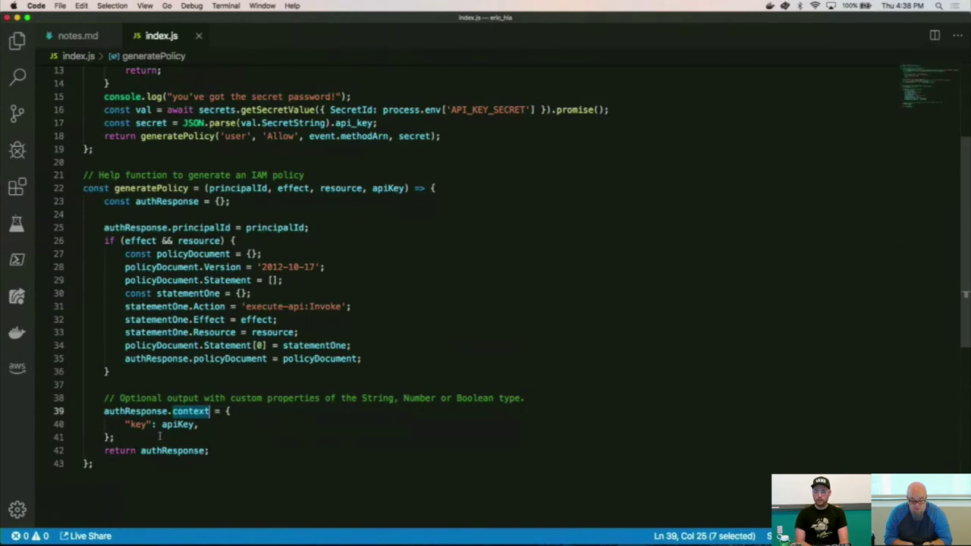
{"action": "left_click", "coordinate": [140, 425]}
{"action": "double_click", "coordinate": [140, 425]}
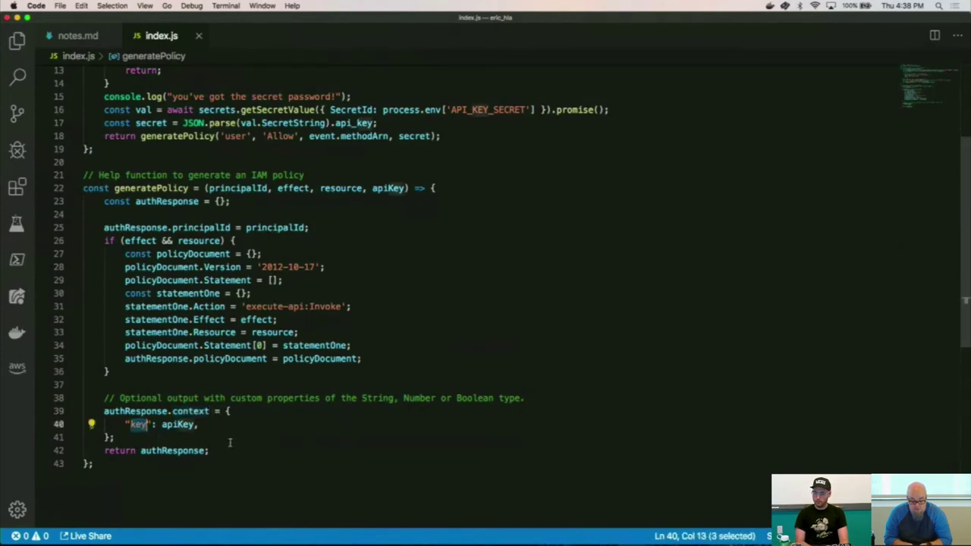
{"action": "double_click", "coordinate": [169, 425]}
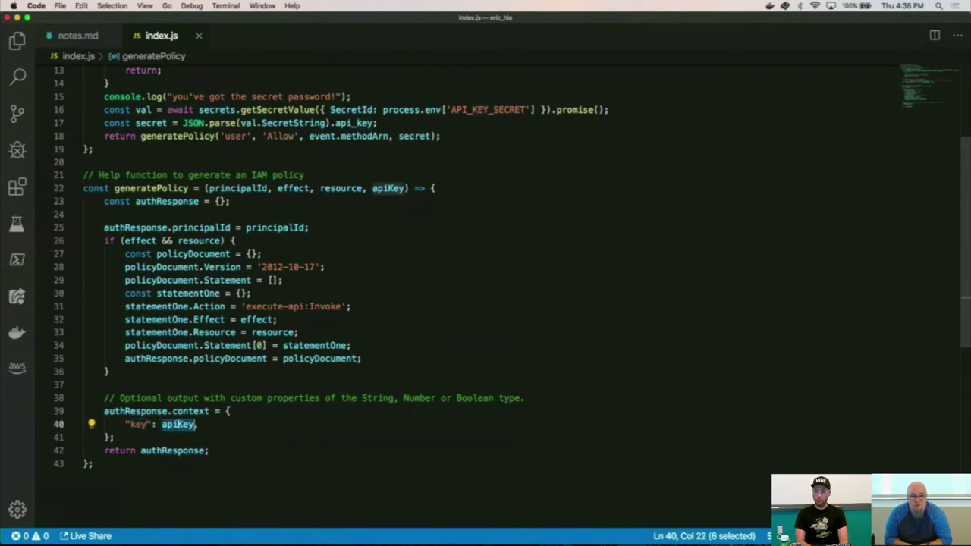
{"action": "left_click", "coordinate": [309, 411]}
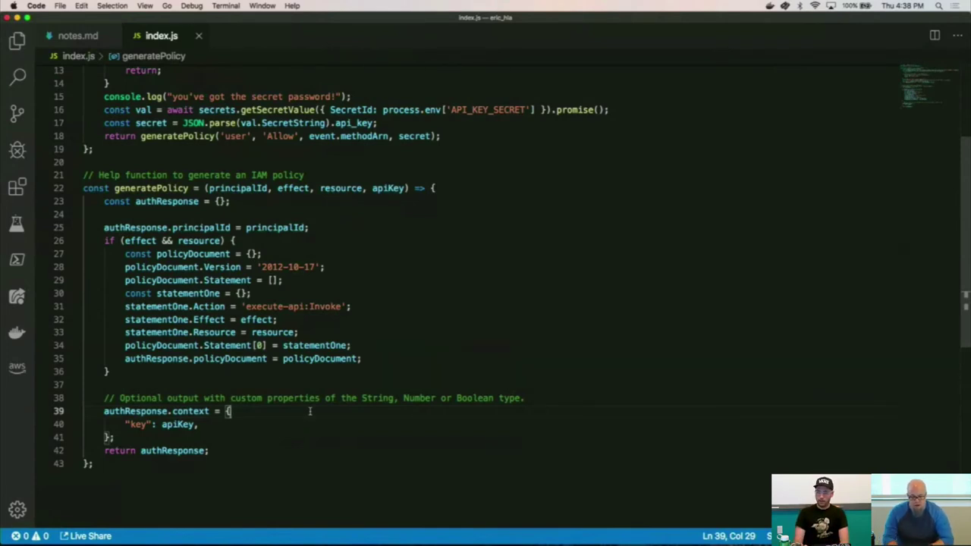
{"action": "key", "text": "super+Tab"}
{"action": "key", "text": "super+Tab"}
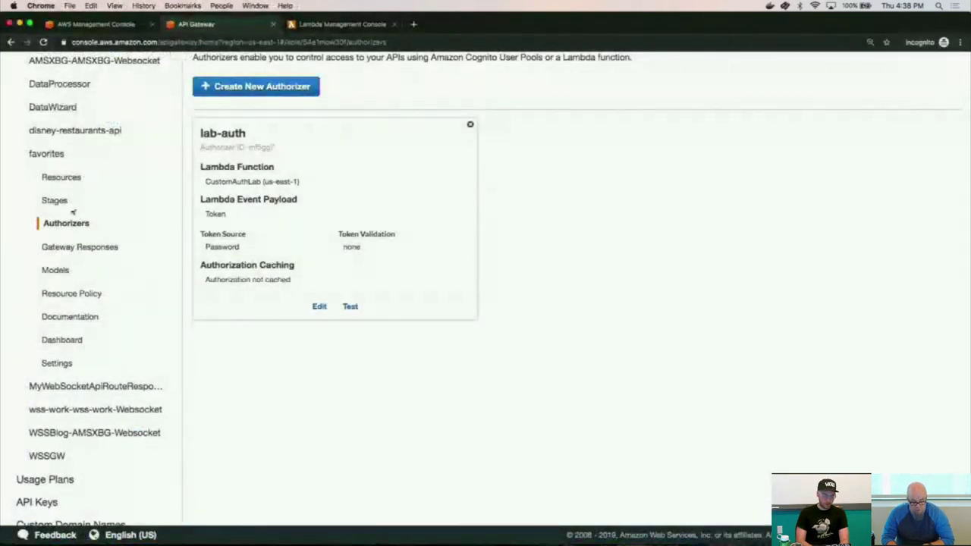
Open the GET method of /am-favorite-coder from the favorites API's Resources tree.
{"action": "left_click", "coordinate": [70, 182]}
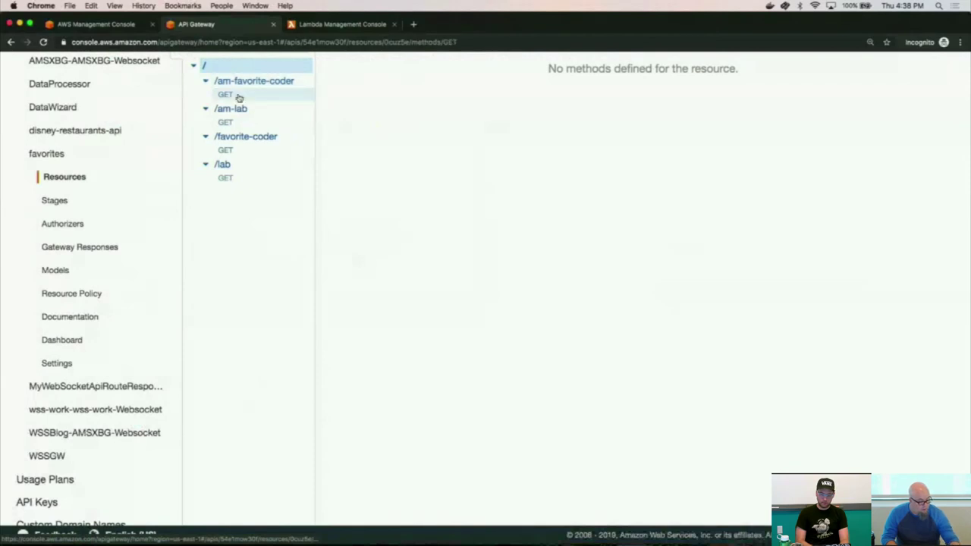
{"action": "left_click", "coordinate": [238, 97]}
{"action": "scroll", "coordinate": [466, 144], "scroll_direction": "up", "scroll_amount": 1}
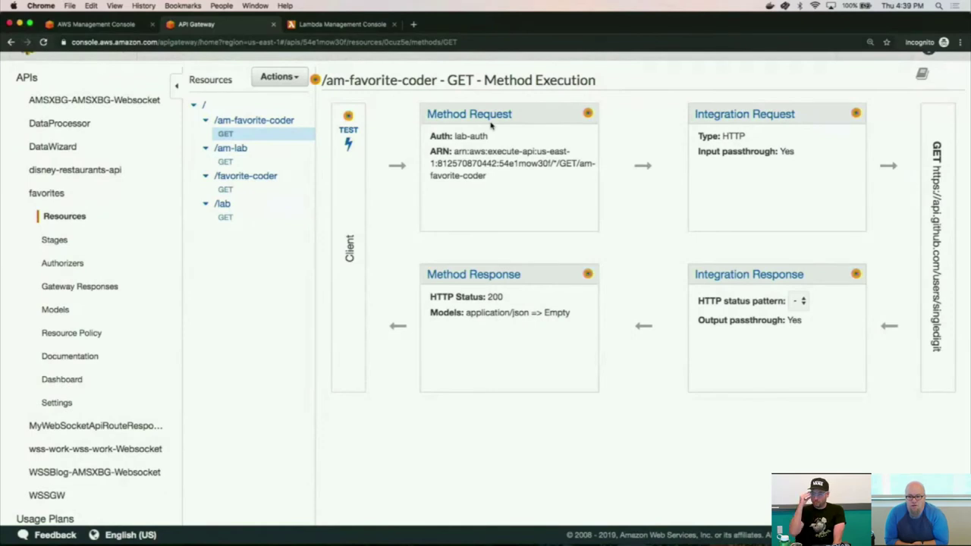
Open the GET integration request's application/json mapping template.
{"action": "left_click", "coordinate": [743, 115]}
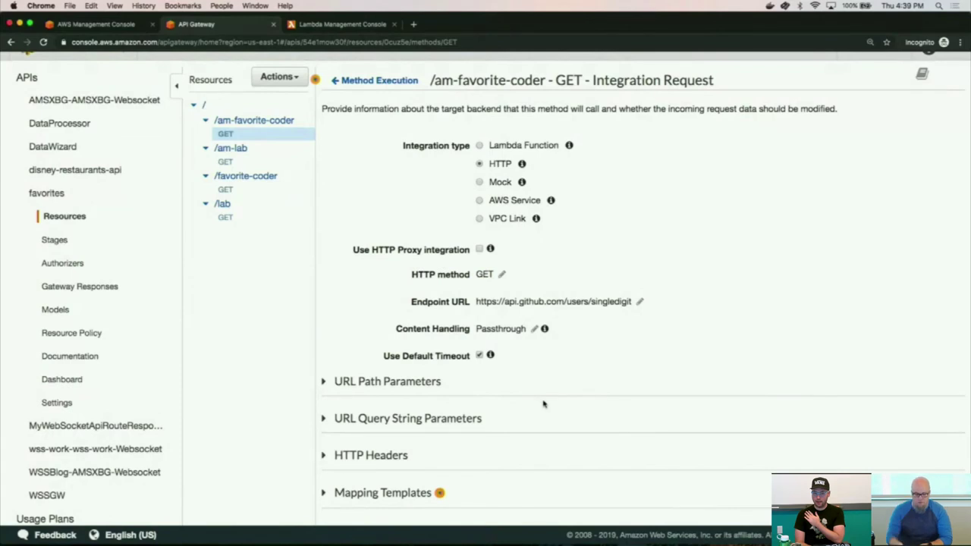
{"action": "scroll", "coordinate": [543, 403], "scroll_direction": "down", "scroll_amount": 3}
{"action": "left_click", "coordinate": [385, 368]}
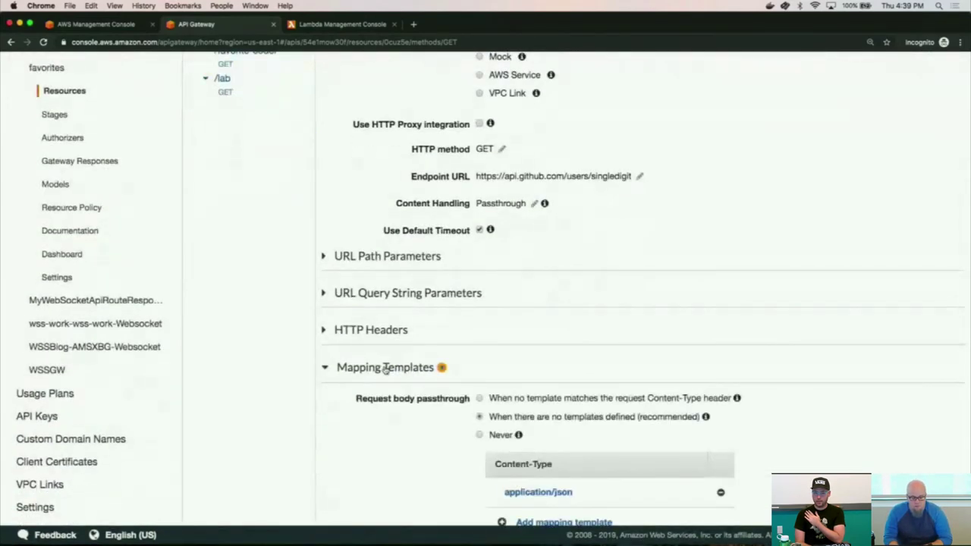
{"action": "scroll", "coordinate": [558, 451], "scroll_direction": "down", "scroll_amount": 1}
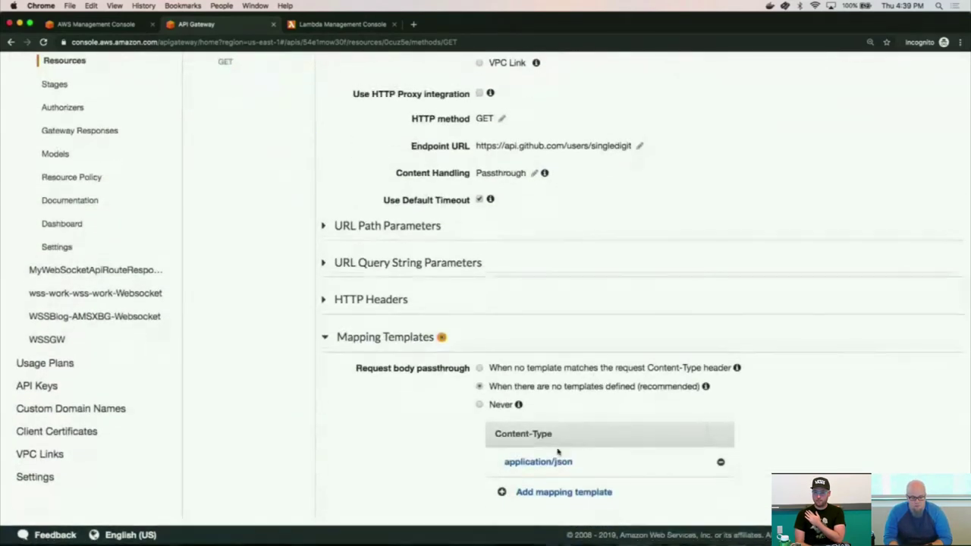
{"action": "left_click", "coordinate": [547, 464]}
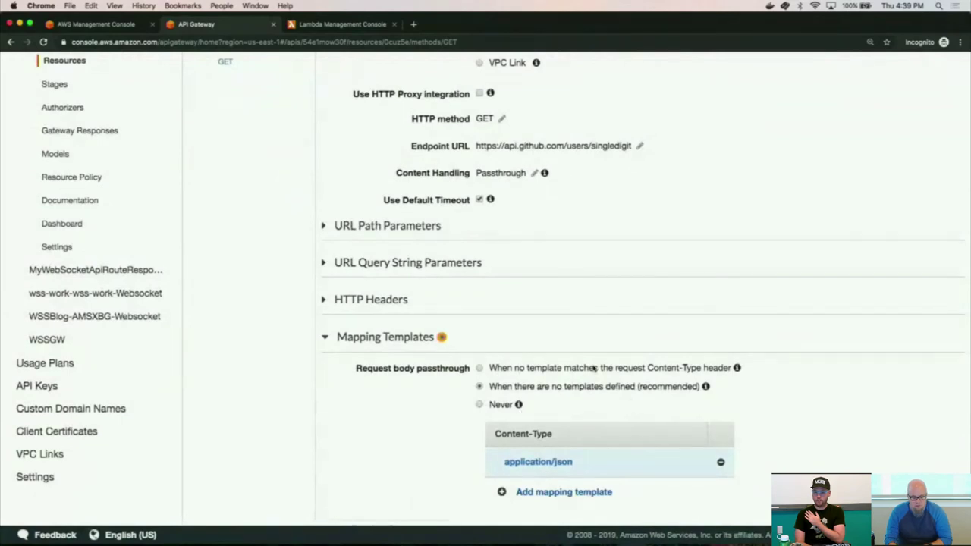
{"action": "scroll", "coordinate": [593, 368], "scroll_direction": "down", "scroll_amount": 5}
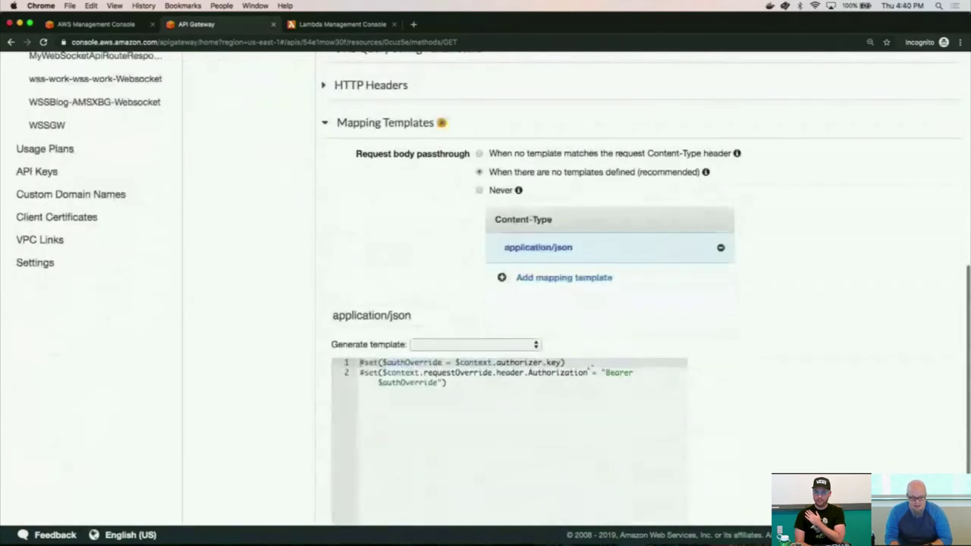
{"action": "scroll", "coordinate": [590, 367], "scroll_direction": "down", "scroll_amount": 2}
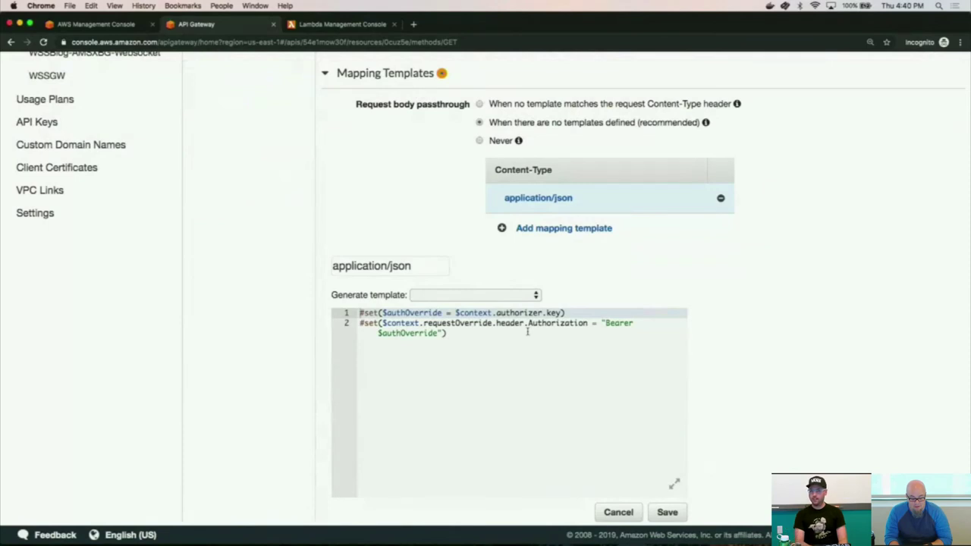
Highlight the $authOverride authorizer key assignment and the Authorization header override.
{"action": "left_click_drag", "start_coordinate": [382, 312], "coordinate": [561, 312]}
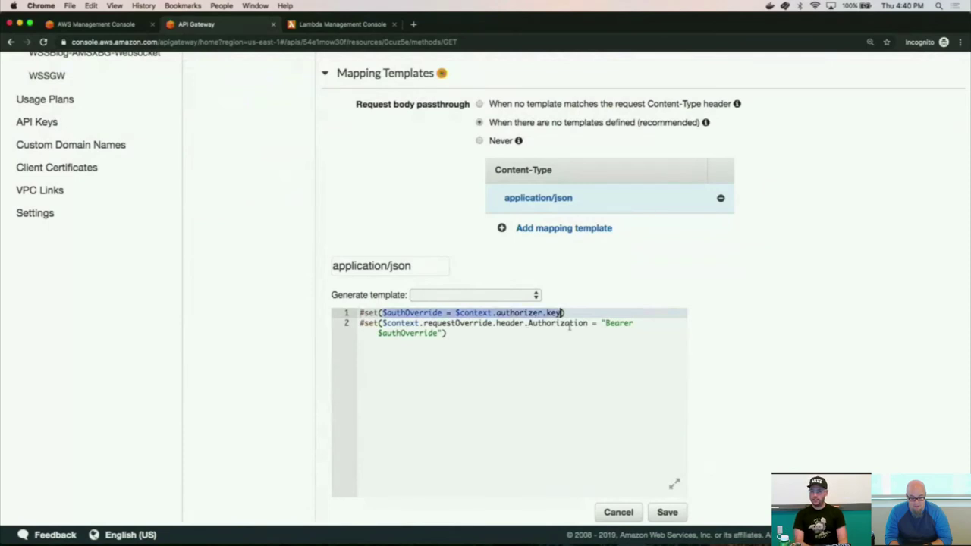
{"action": "left_click", "coordinate": [550, 338]}
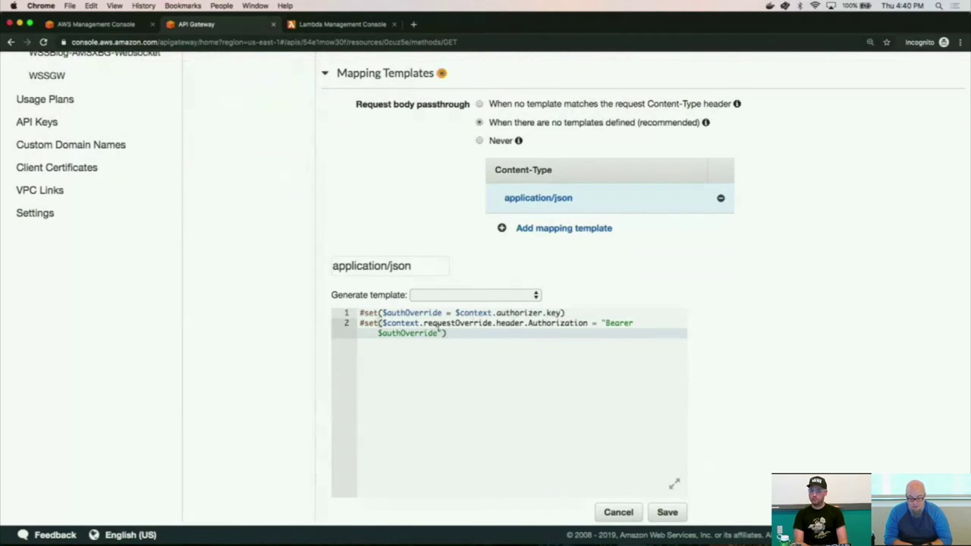
{"action": "double_click", "coordinate": [408, 312]}
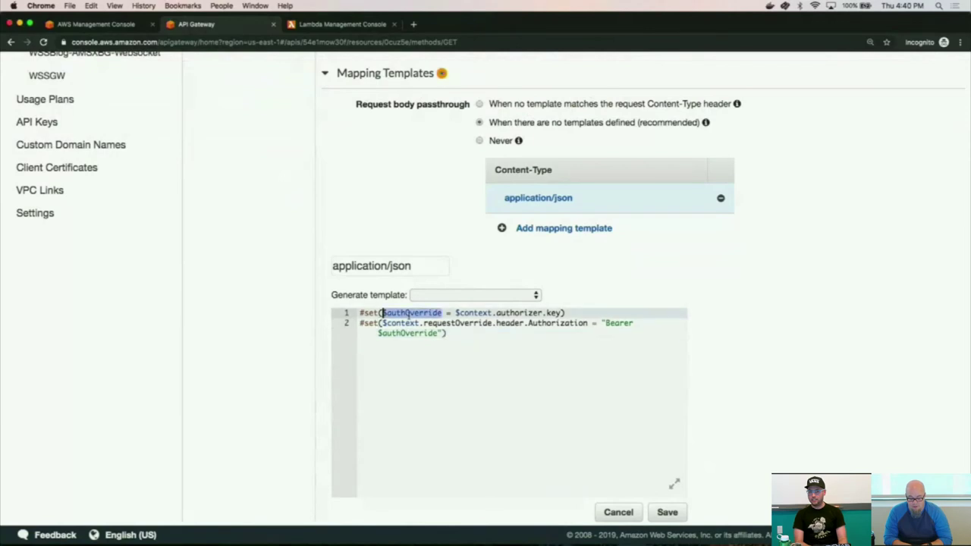
{"action": "left_click", "coordinate": [479, 353]}
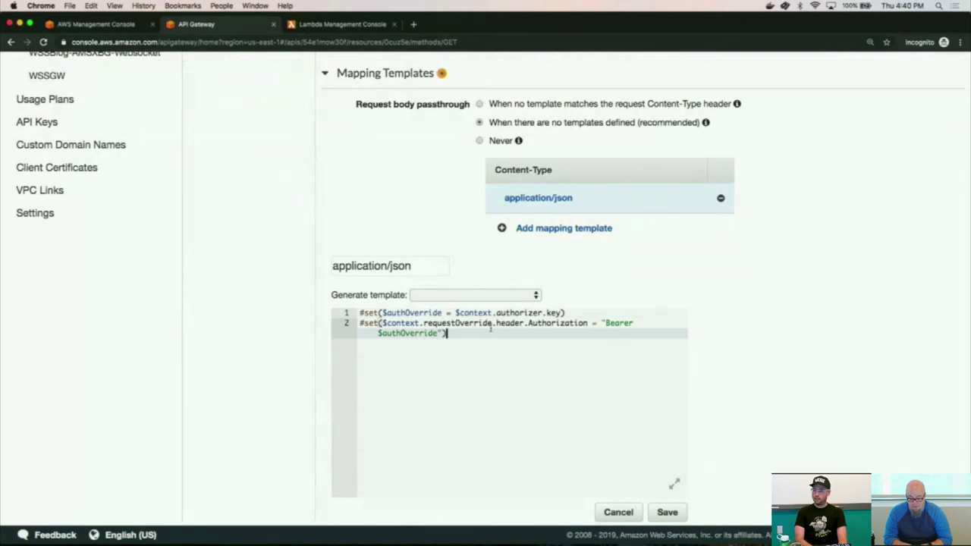
{"action": "double_click", "coordinate": [393, 340]}
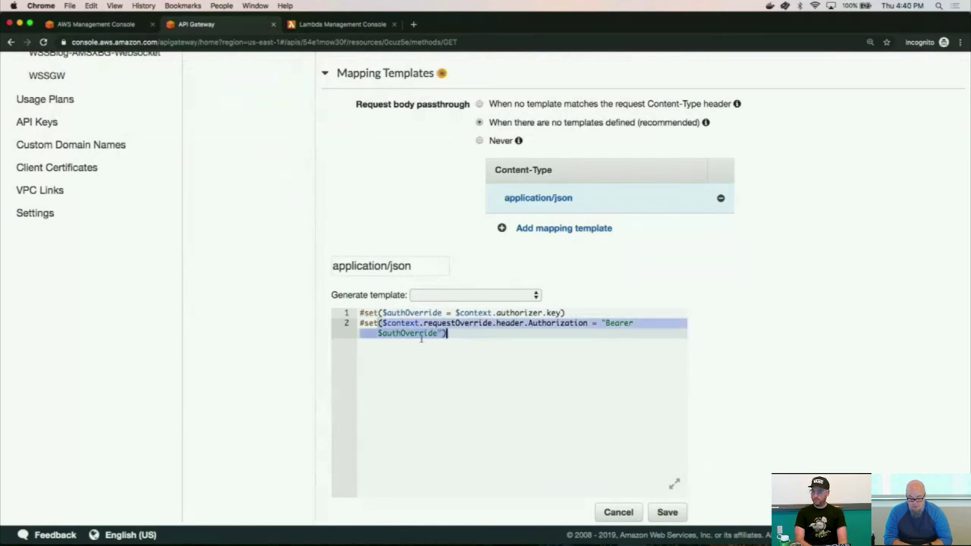
{"action": "left_click", "coordinate": [500, 339]}
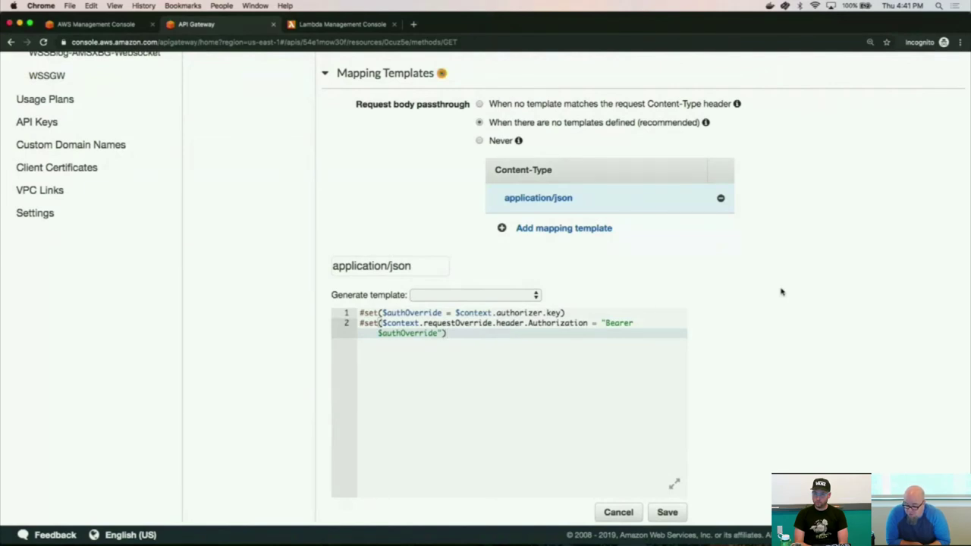
{"action": "scroll", "coordinate": [781, 292], "scroll_direction": "down", "scroll_amount": 1}
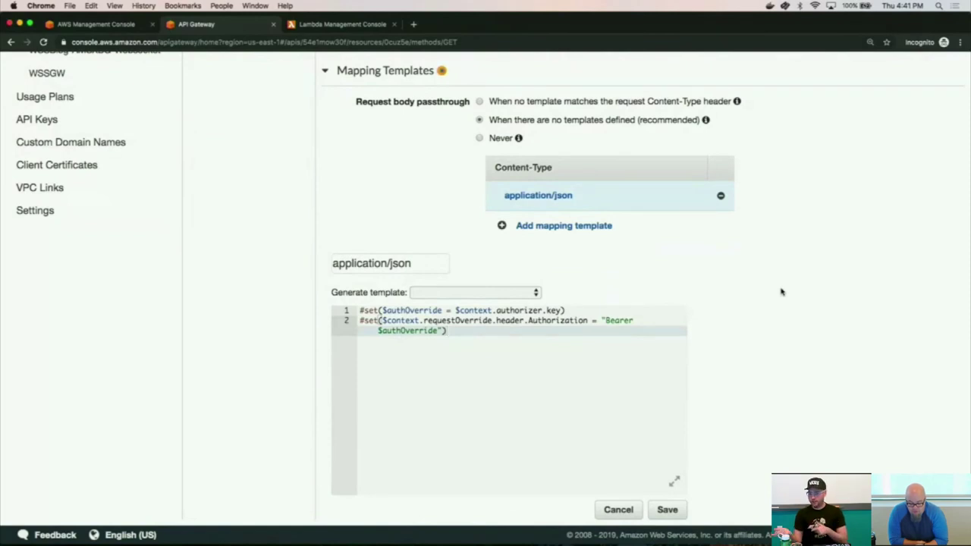
{"action": "scroll", "coordinate": [781, 291], "scroll_direction": "up", "scroll_amount": 10}
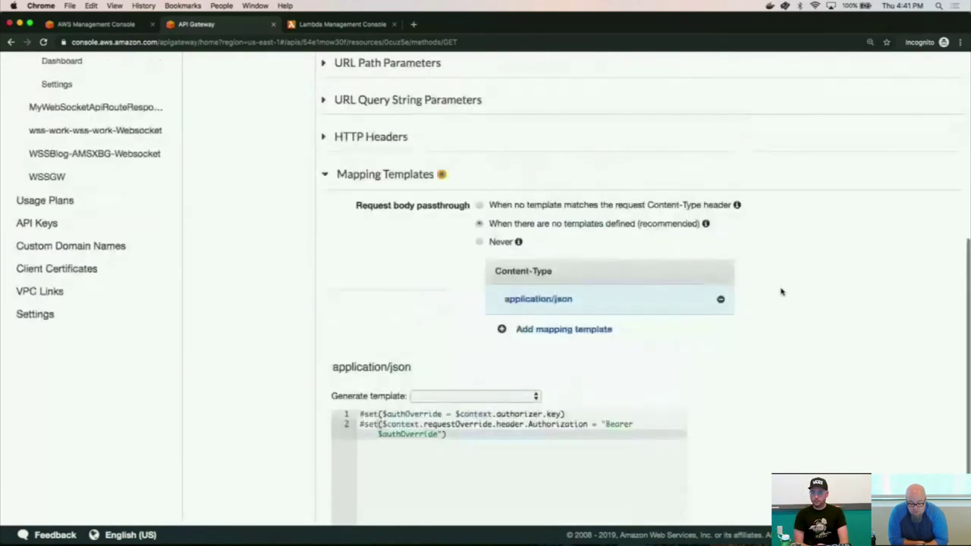
{"action": "scroll", "coordinate": [781, 292], "scroll_direction": "down", "scroll_amount": 10}
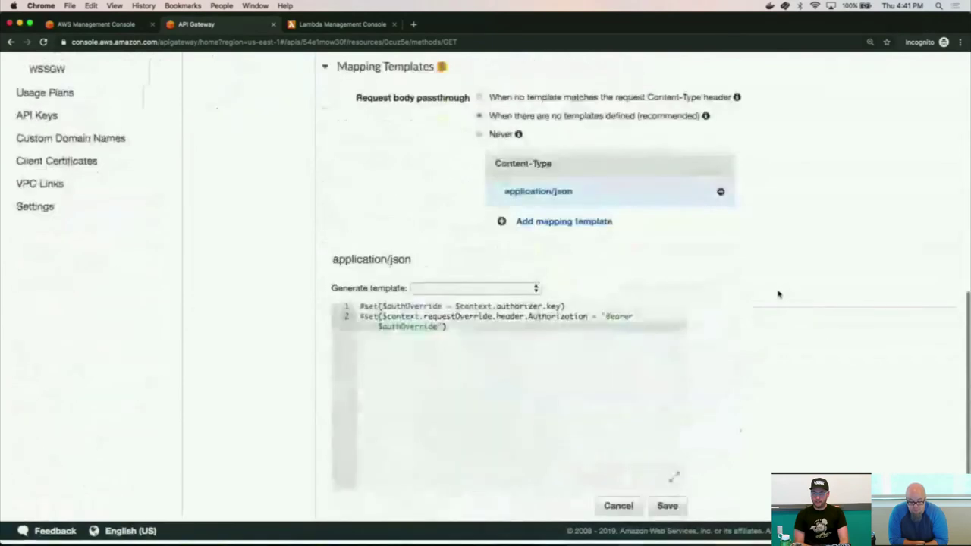
{"action": "double_click", "coordinate": [561, 322]}
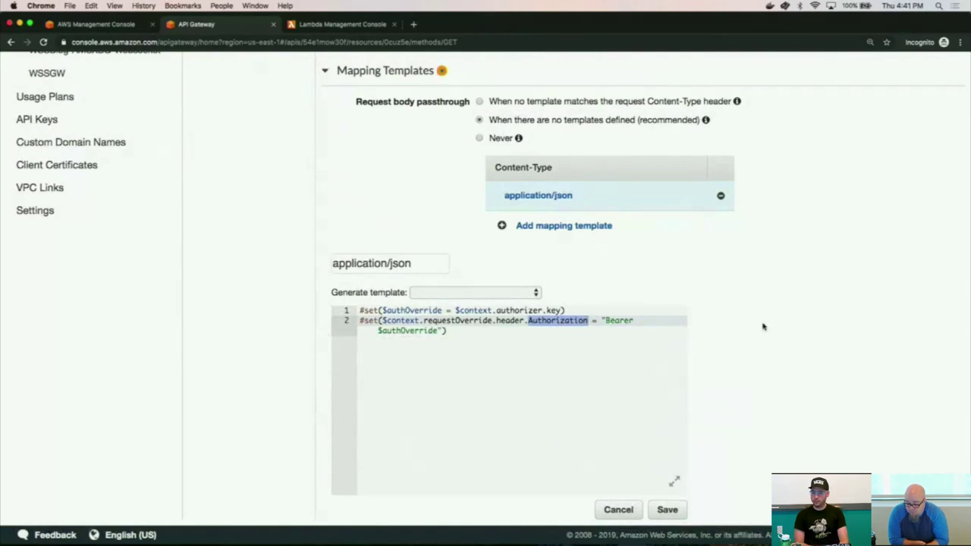
{"action": "left_click", "coordinate": [637, 351]}
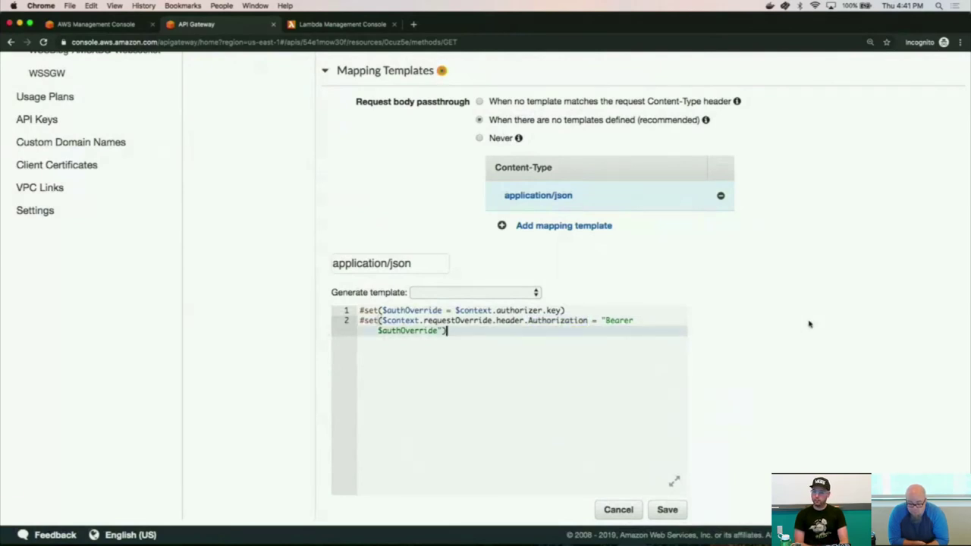
{"action": "scroll", "coordinate": [808, 324], "scroll_direction": "up", "scroll_amount": 3}
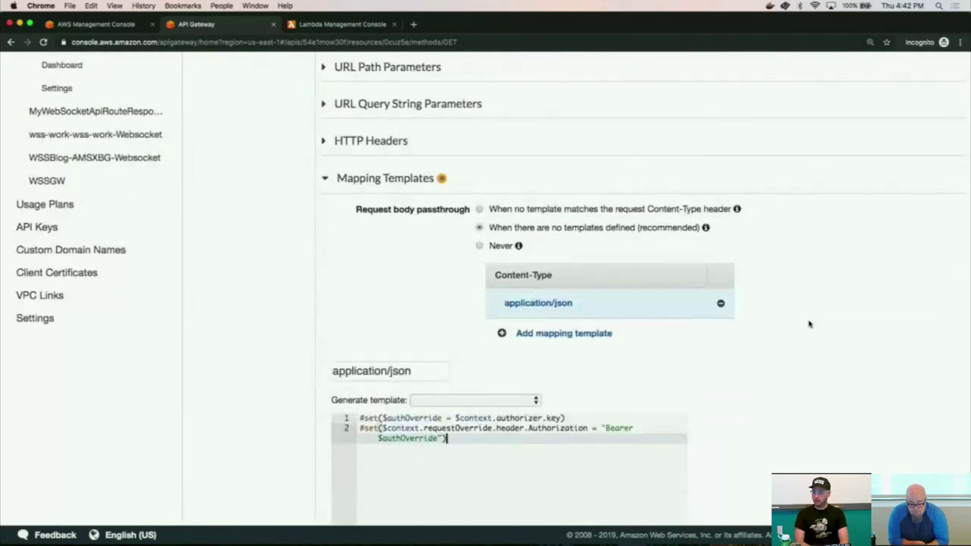
{"action": "scroll", "coordinate": [808, 324], "scroll_direction": "up", "scroll_amount": 6}
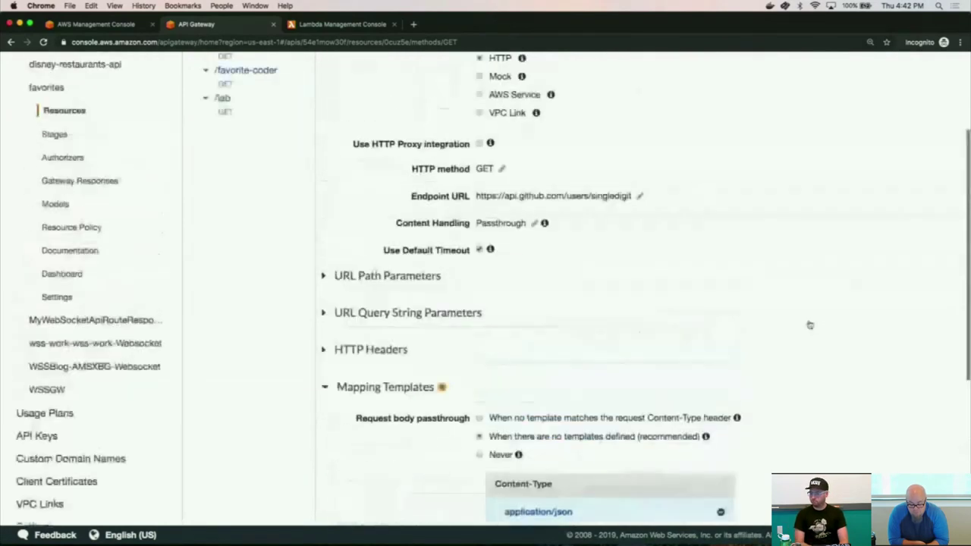
{"action": "scroll", "coordinate": [809, 323], "scroll_direction": "up", "scroll_amount": 4}
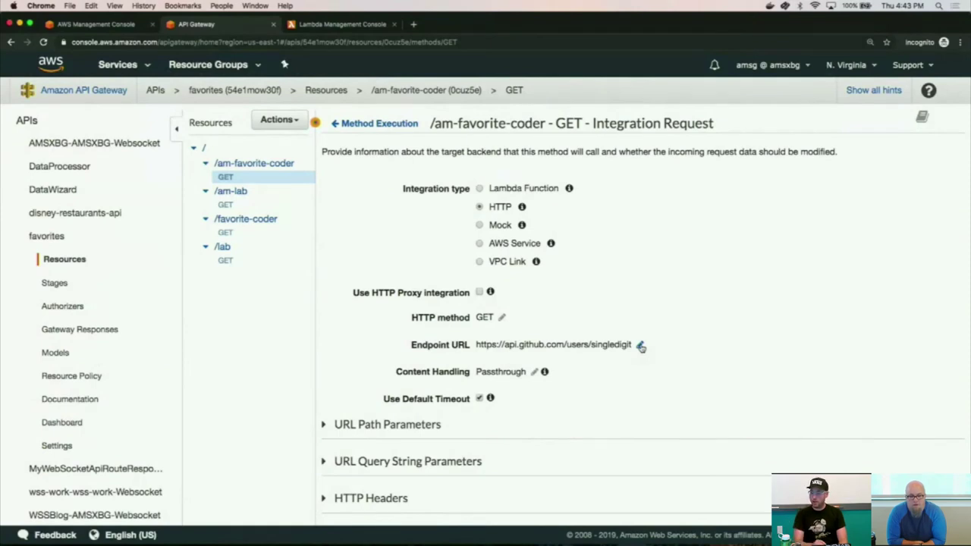
Switch to the CustomAuthLab Lambda and scroll through its code to the environment variables.
{"action": "left_click", "coordinate": [339, 25]}
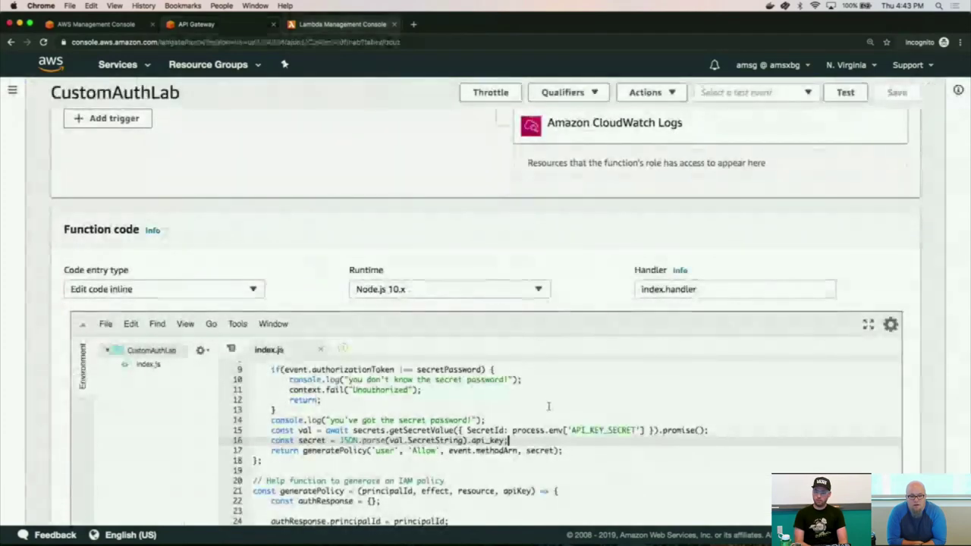
{"action": "scroll", "coordinate": [690, 402], "scroll_direction": "down", "scroll_amount": 4}
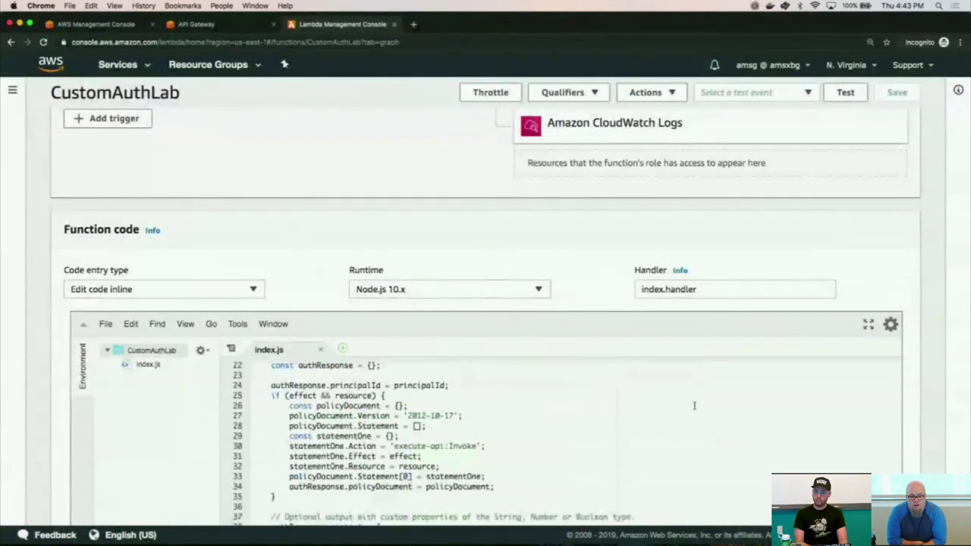
{"action": "scroll", "coordinate": [693, 405], "scroll_direction": "up", "scroll_amount": 3}
{"action": "scroll", "coordinate": [693, 403], "scroll_direction": "up", "scroll_amount": 5}
{"action": "scroll", "coordinate": [693, 403], "scroll_direction": "down", "scroll_amount": 1}
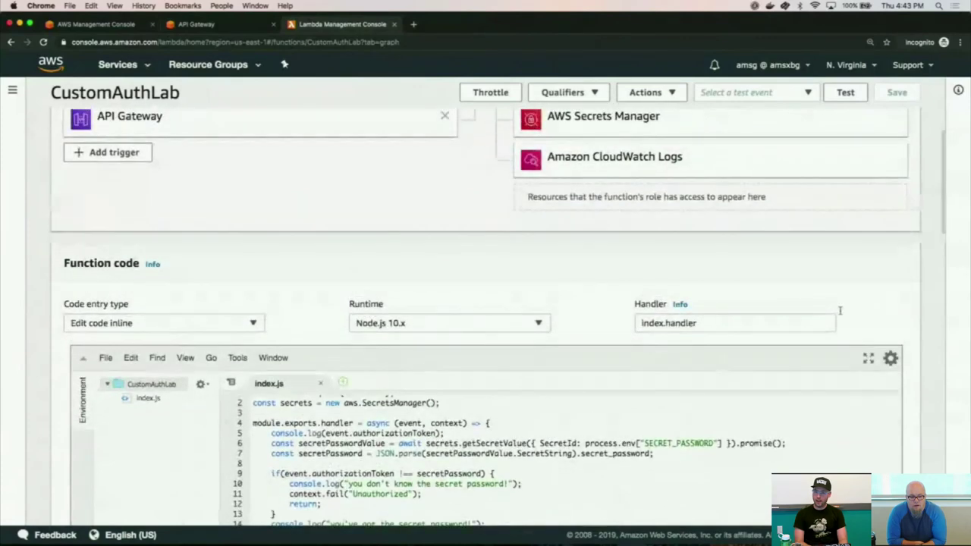
{"action": "scroll", "coordinate": [871, 304], "scroll_direction": "down", "scroll_amount": 3}
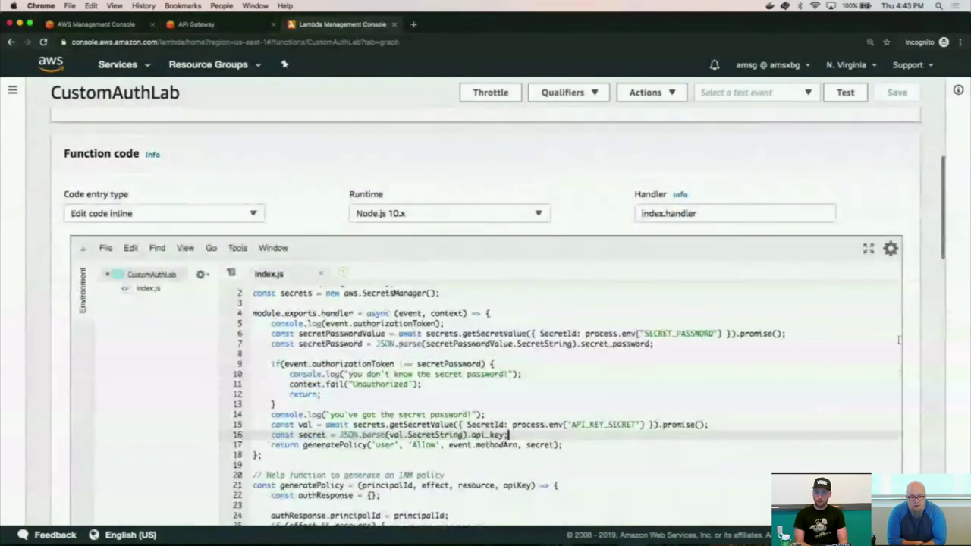
{"action": "scroll", "coordinate": [908, 345], "scroll_direction": "down", "scroll_amount": 4}
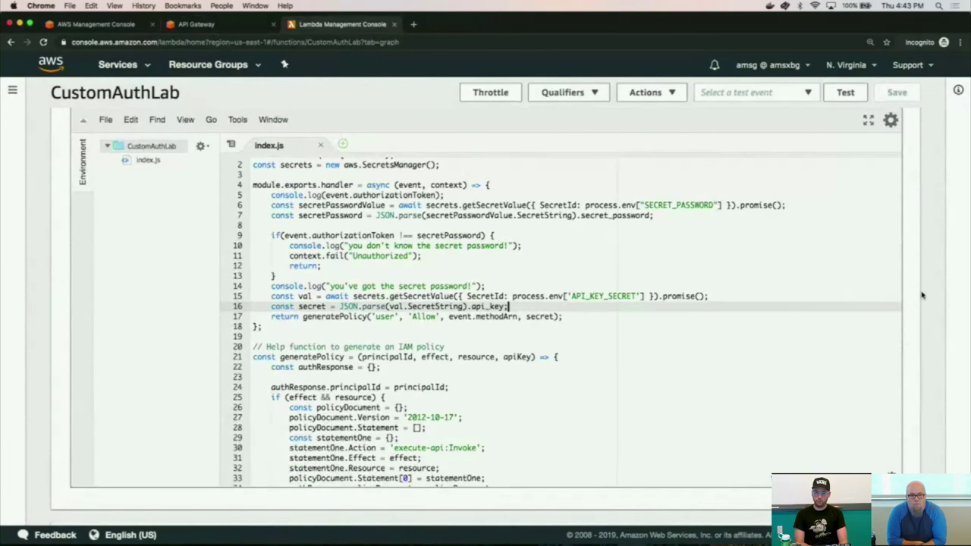
{"action": "scroll", "coordinate": [922, 295], "scroll_direction": "down", "scroll_amount": 5}
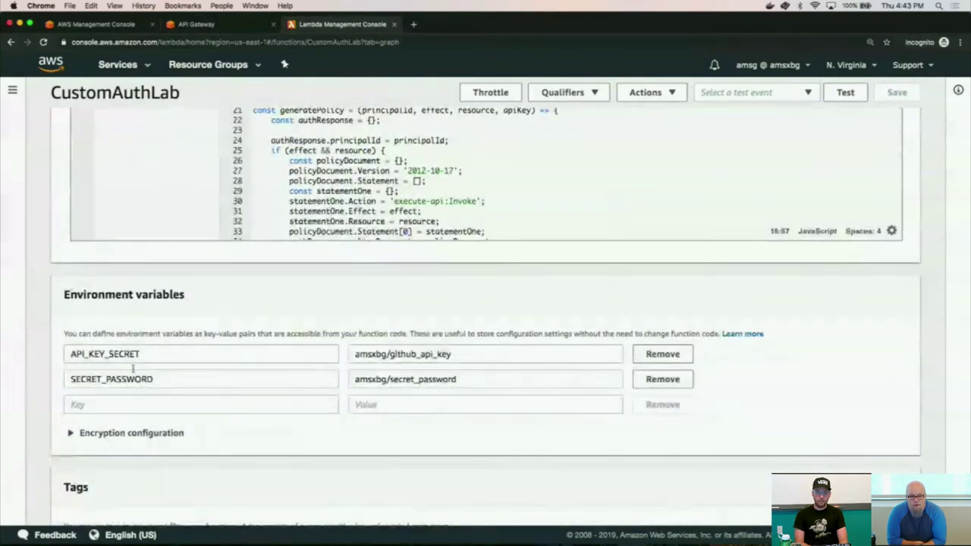
Change API_KEY_SECRET from github_api_key to gitlab_api_key and save.
{"action": "double_click", "coordinate": [103, 354]}
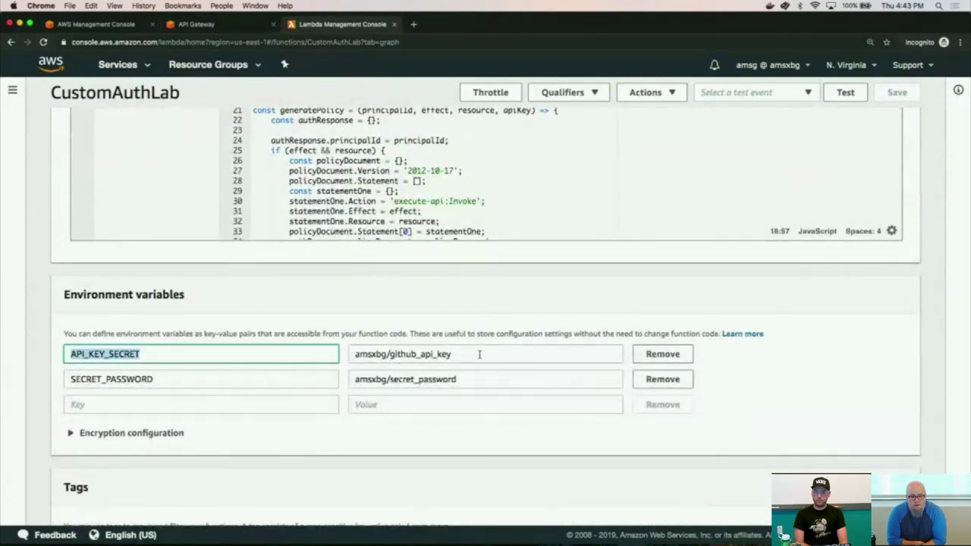
{"action": "left_click", "coordinate": [404, 353]}
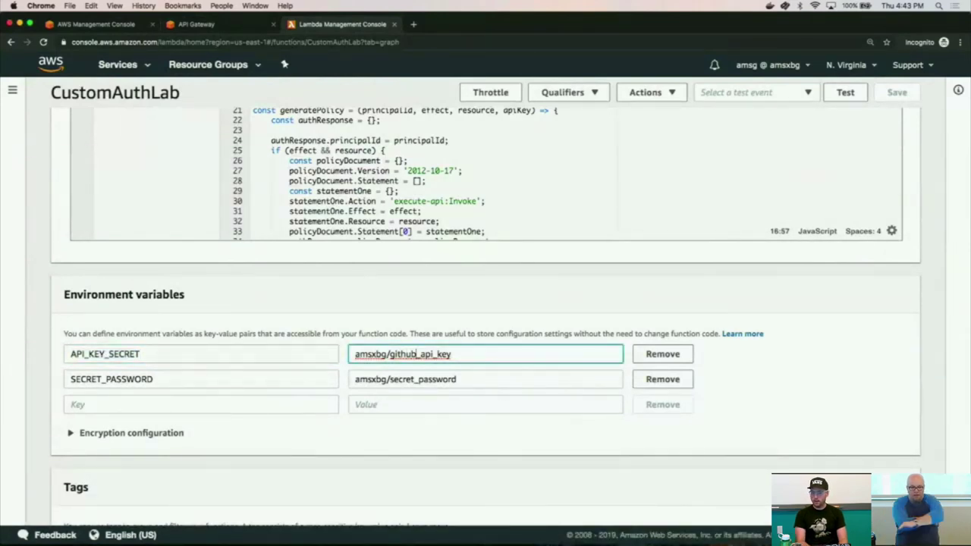
{"action": "key", "text": "BackSpace"}
{"action": "key", "text": "BackSpace"}
{"action": "key", "text": "BackSpace"}
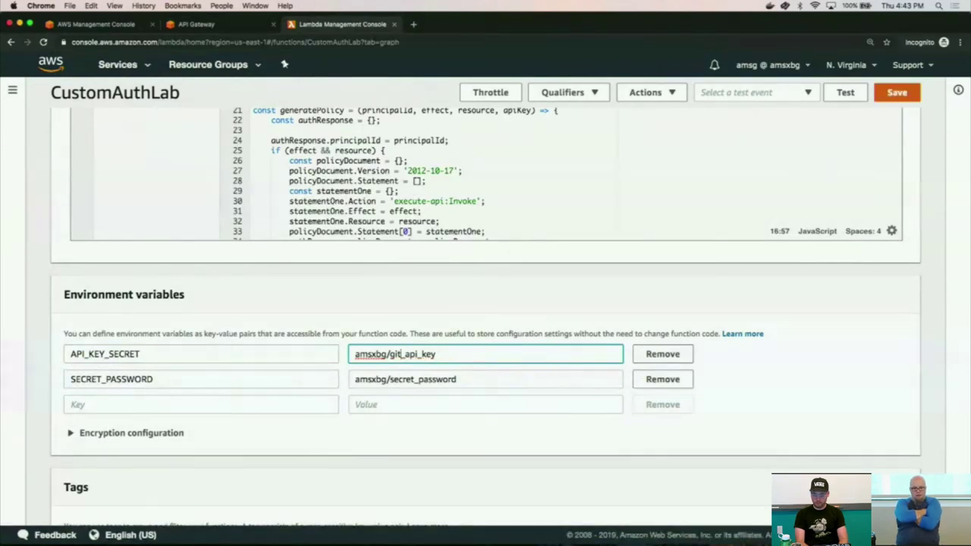
{"action": "type", "text": "lab"}
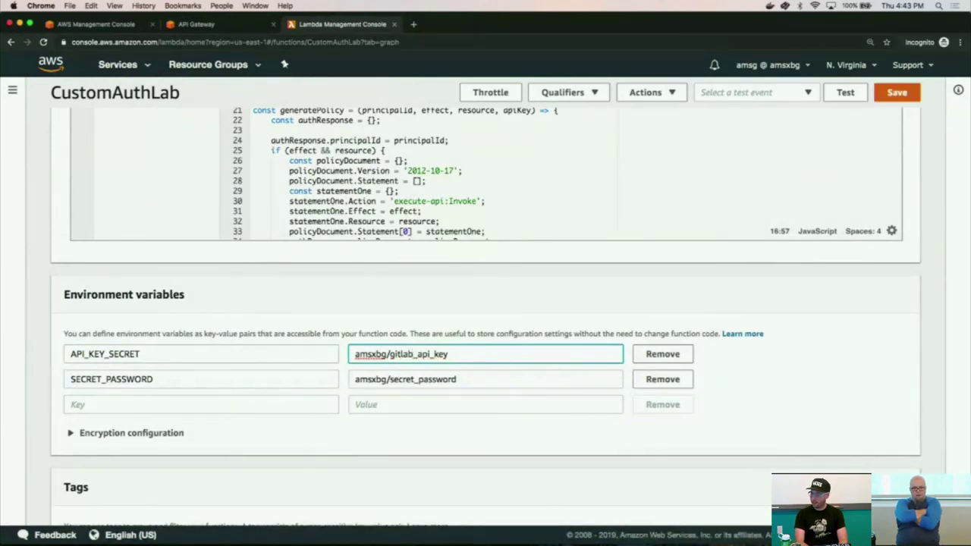
{"action": "left_click", "coordinate": [903, 94]}
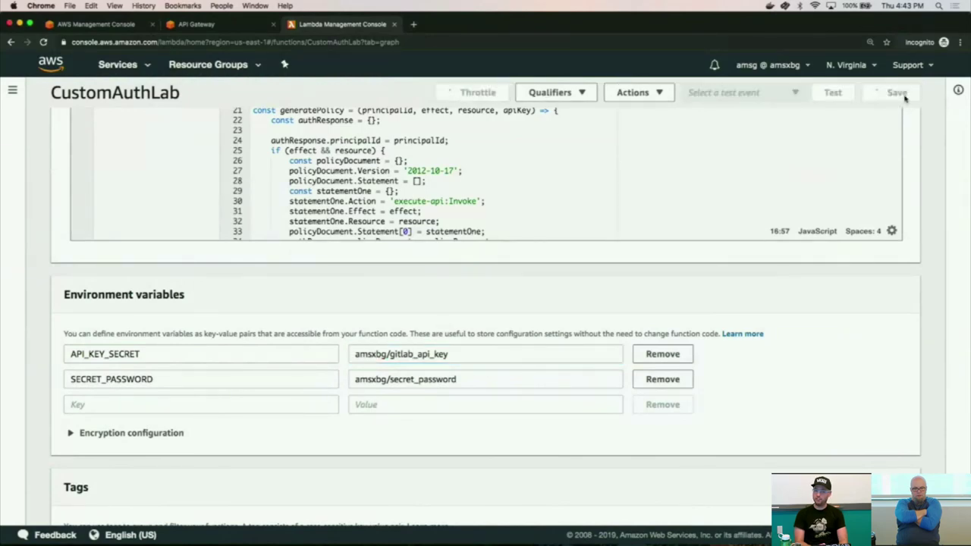
{"action": "scroll", "coordinate": [923, 164], "scroll_direction": "up", "scroll_amount": 5}
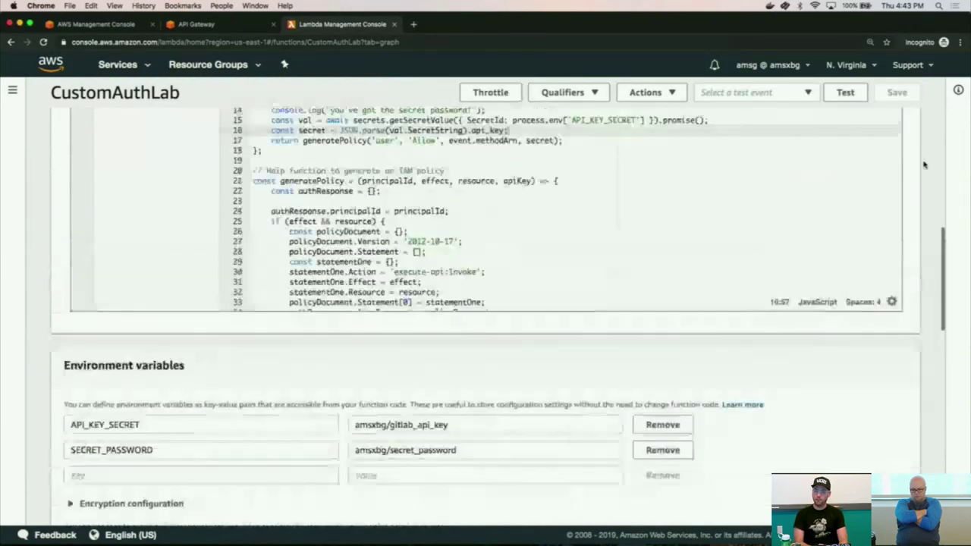
{"action": "scroll", "coordinate": [923, 164], "scroll_direction": "up", "scroll_amount": 1}
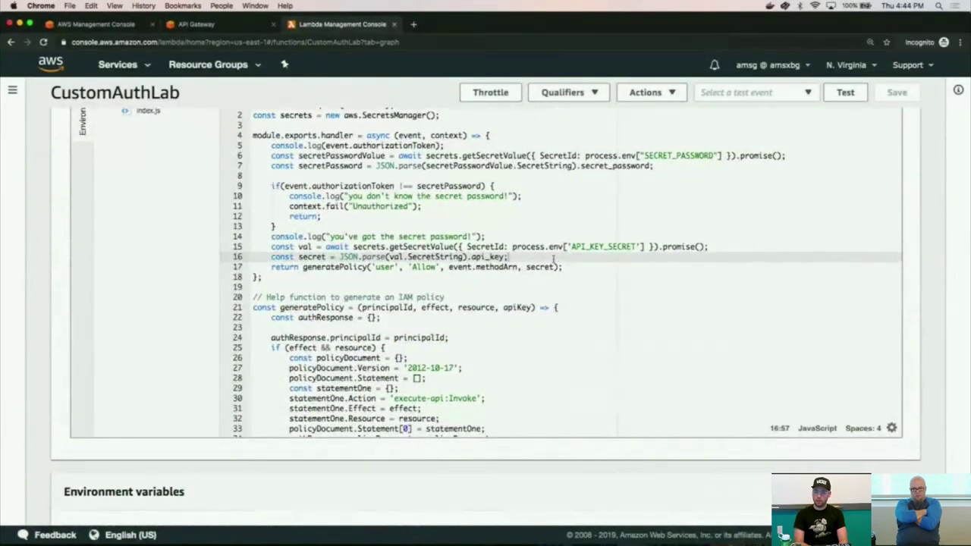
{"action": "double_click", "coordinate": [591, 246]}
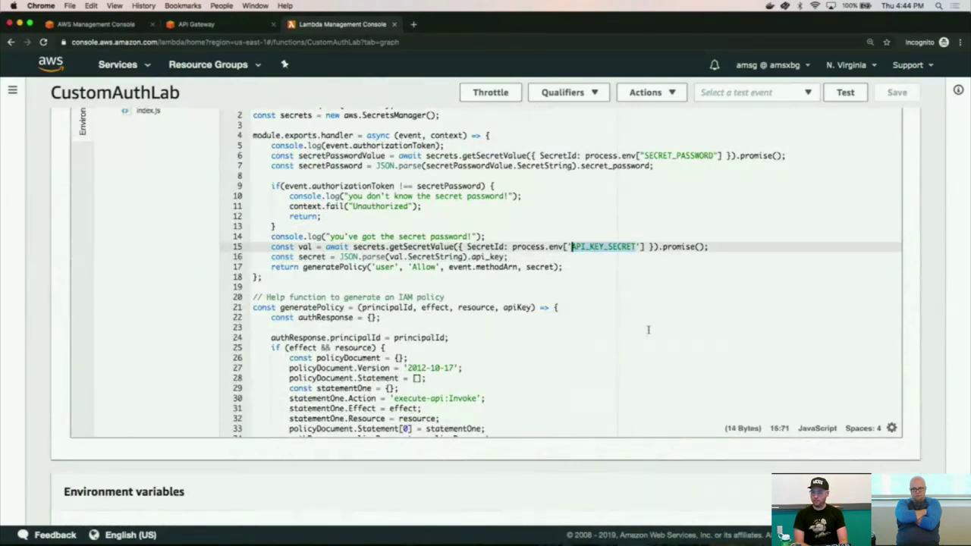
{"action": "scroll", "coordinate": [647, 329], "scroll_direction": "down", "scroll_amount": 1}
{"action": "scroll", "coordinate": [645, 329], "scroll_direction": "down", "scroll_amount": 5}
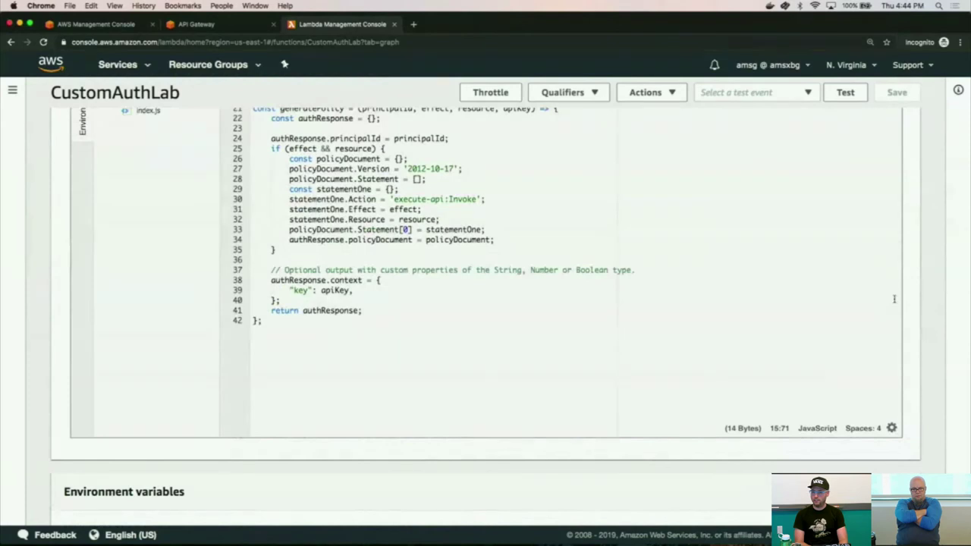
{"action": "scroll", "coordinate": [924, 307], "scroll_direction": "down", "scroll_amount": 3}
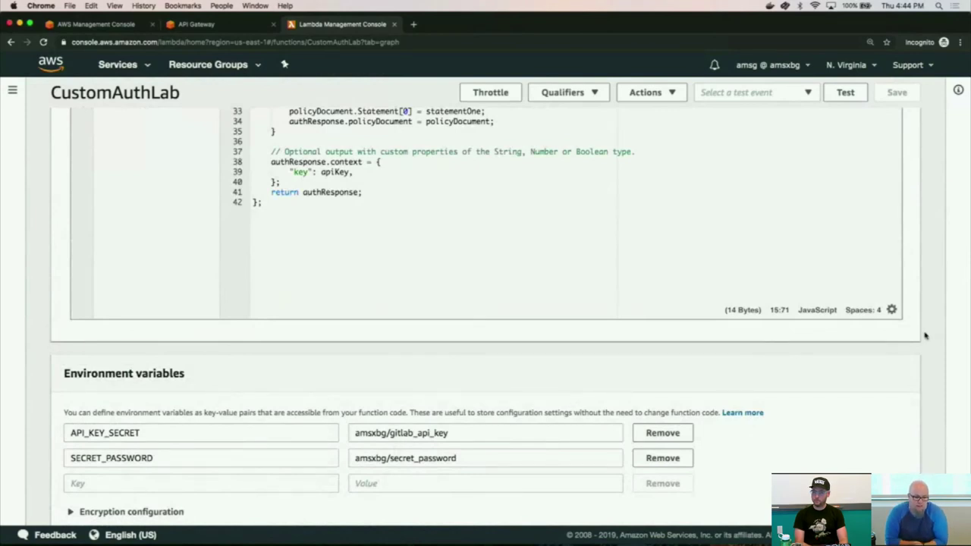
{"action": "scroll", "coordinate": [924, 336], "scroll_direction": "up", "scroll_amount": 1}
{"action": "scroll", "coordinate": [924, 335], "scroll_direction": "up", "scroll_amount": 1}
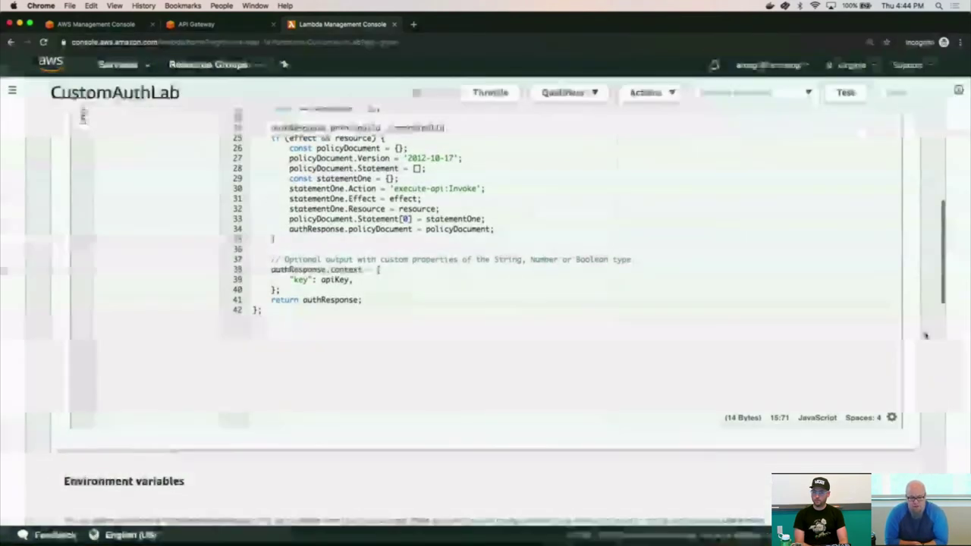
{"action": "scroll", "coordinate": [923, 335], "scroll_direction": "down", "scroll_amount": 2}
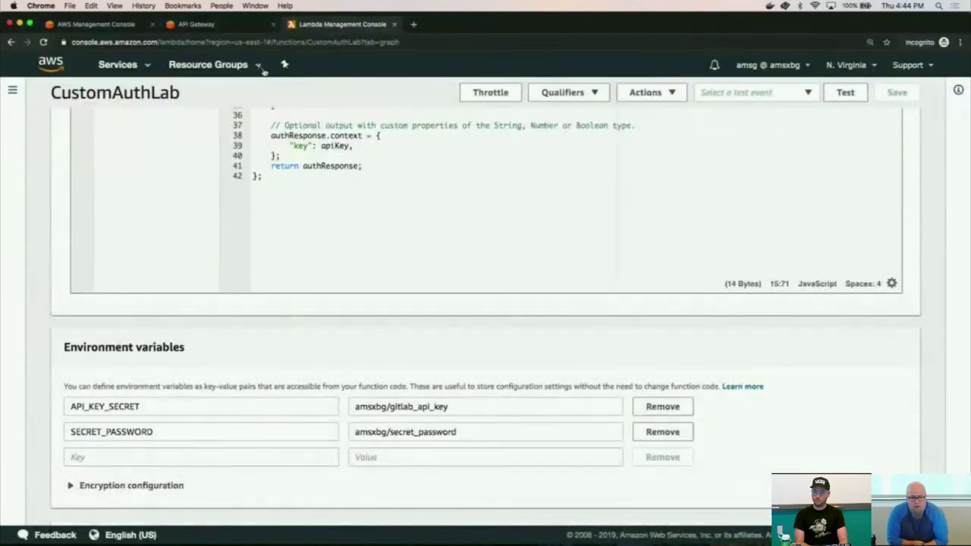
Put the GET /am-favorite-coder Endpoint URL into edit mode, then bring VS Code forward.
{"action": "left_click", "coordinate": [210, 25]}
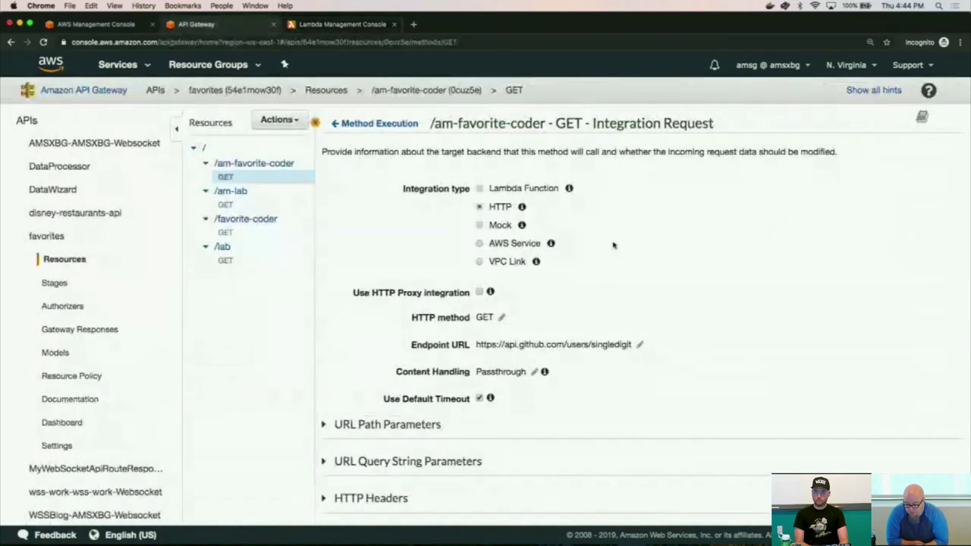
{"action": "left_click", "coordinate": [639, 345]}
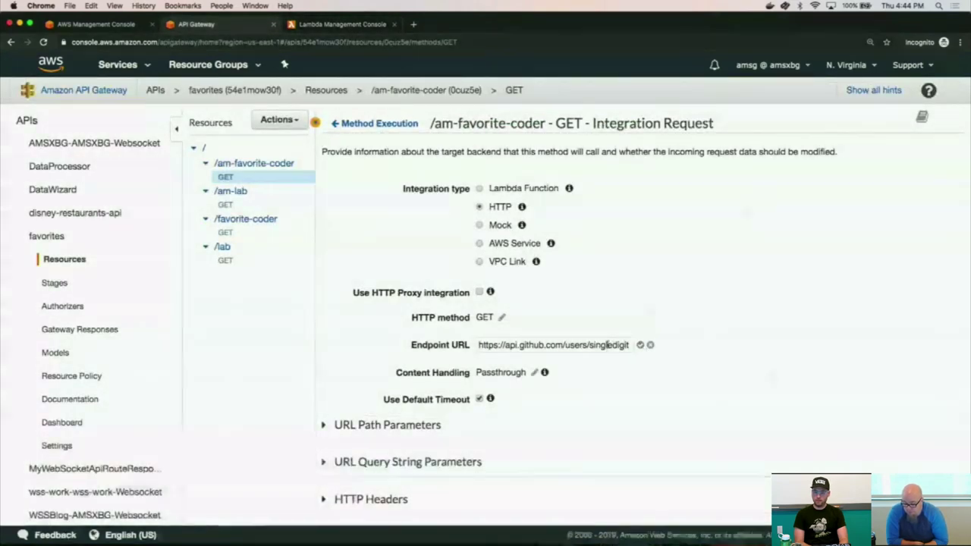
{"action": "key", "text": "super+Tab"}
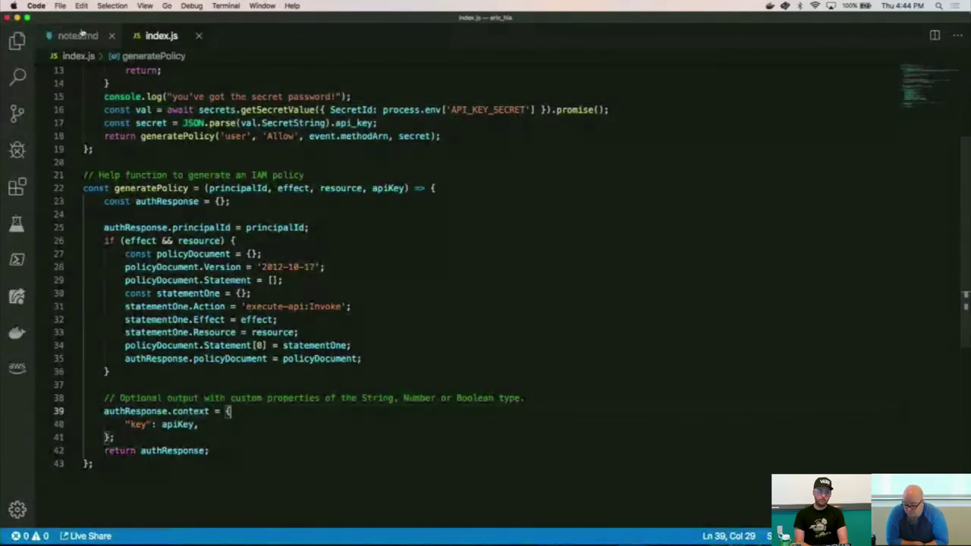
Select the GitLab users API URL on line 4 of notes.md.
{"action": "left_click", "coordinate": [79, 34]}
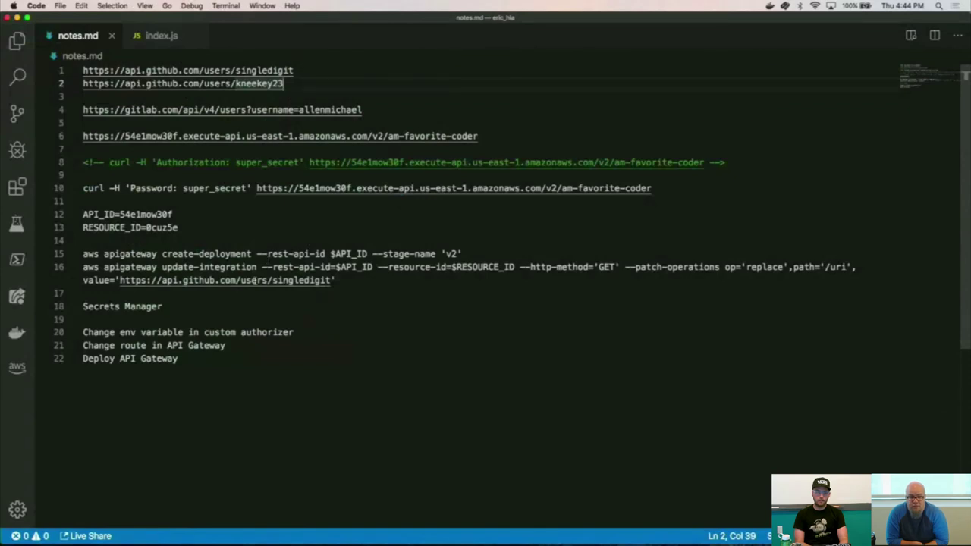
{"action": "left_click", "coordinate": [395, 112]}
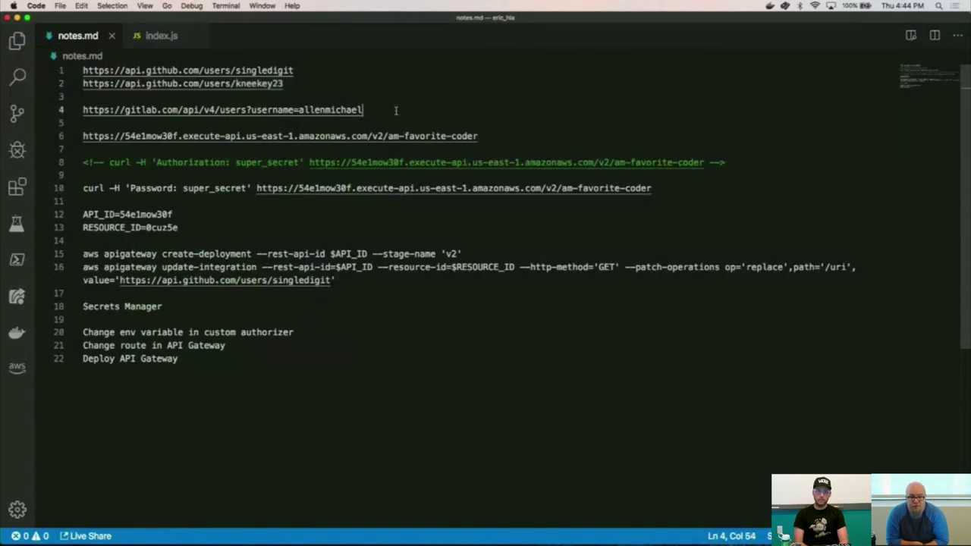
{"action": "key", "text": "shift+Home"}
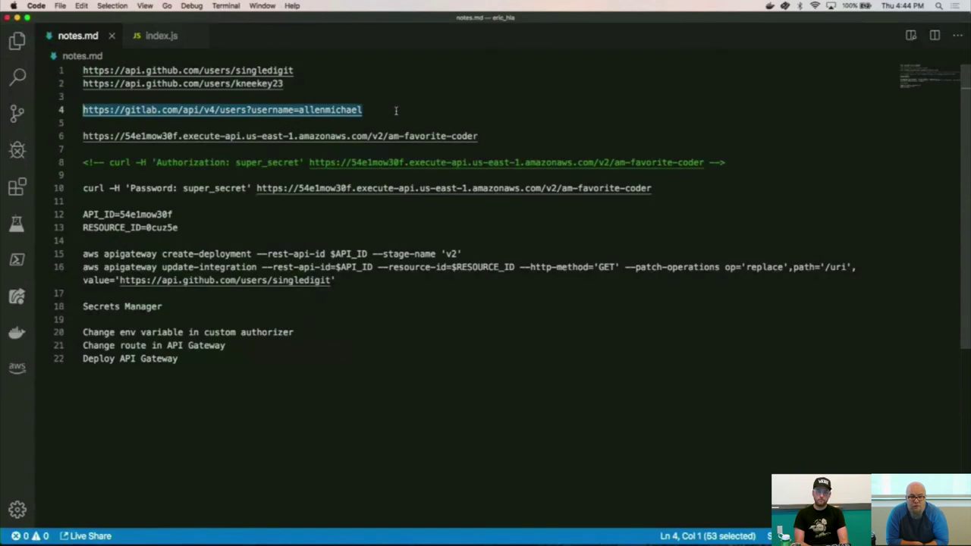
Replace the GitHub Endpoint URL in the GET integration with the GitLab users URL.
{"action": "key", "text": "super+Tab"}
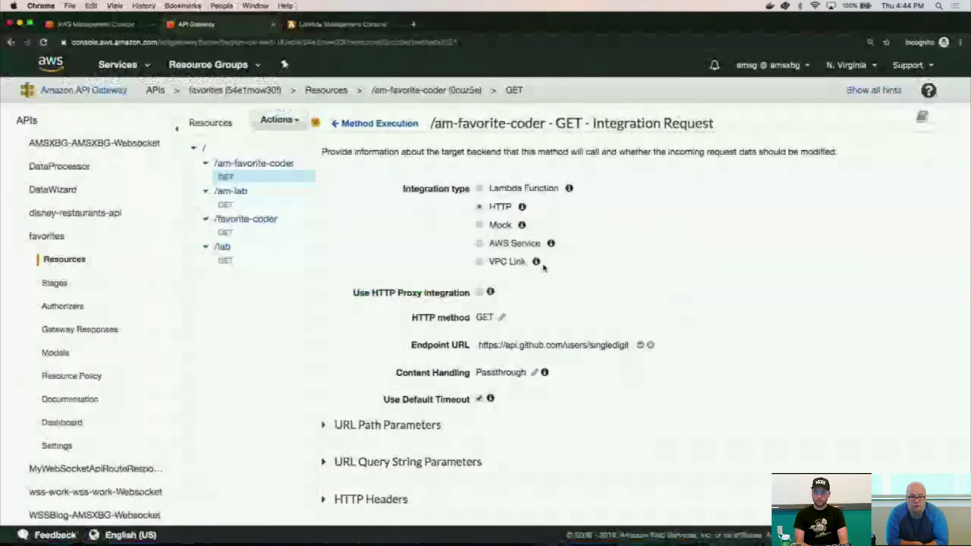
{"action": "triple_click", "coordinate": [527, 344]}
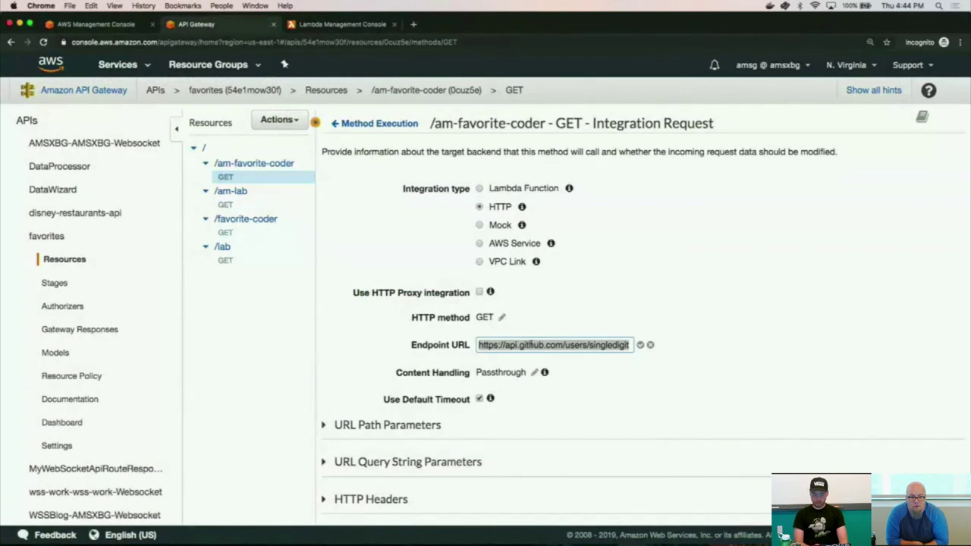
{"action": "key", "text": "super+v"}
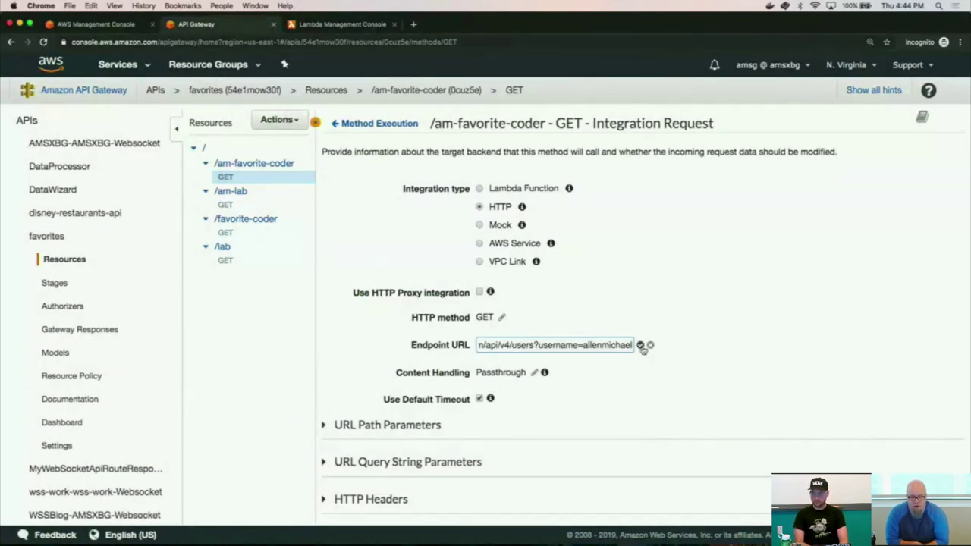
{"action": "left_click", "coordinate": [640, 345]}
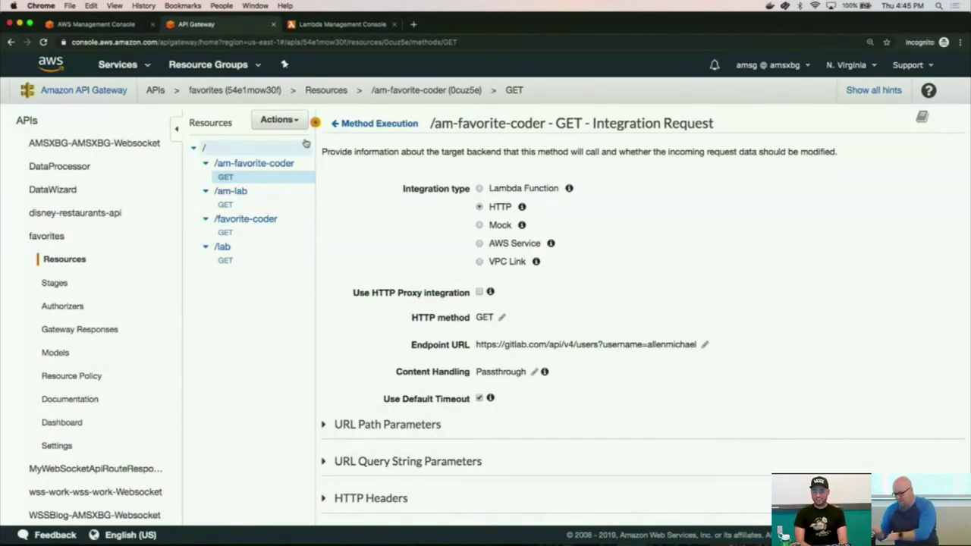
Deploy the API to the v2 stage.
{"action": "left_click", "coordinate": [292, 123]}
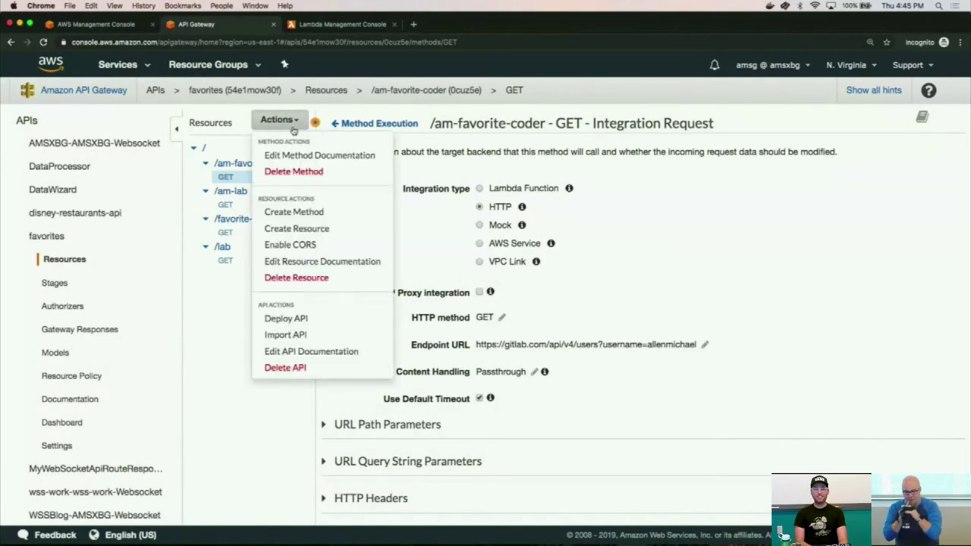
{"action": "left_click", "coordinate": [286, 319]}
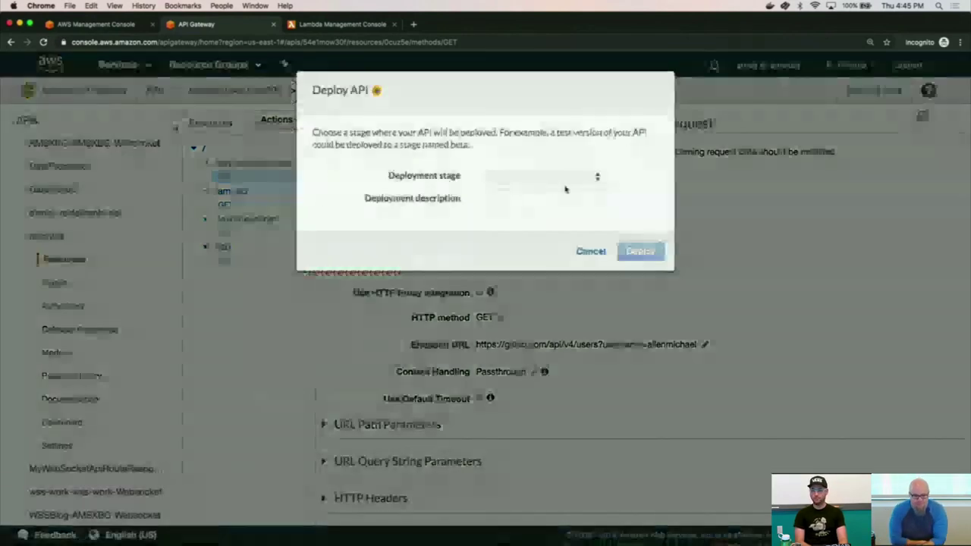
{"action": "left_click", "coordinate": [590, 176]}
{"action": "left_click", "coordinate": [553, 198]}
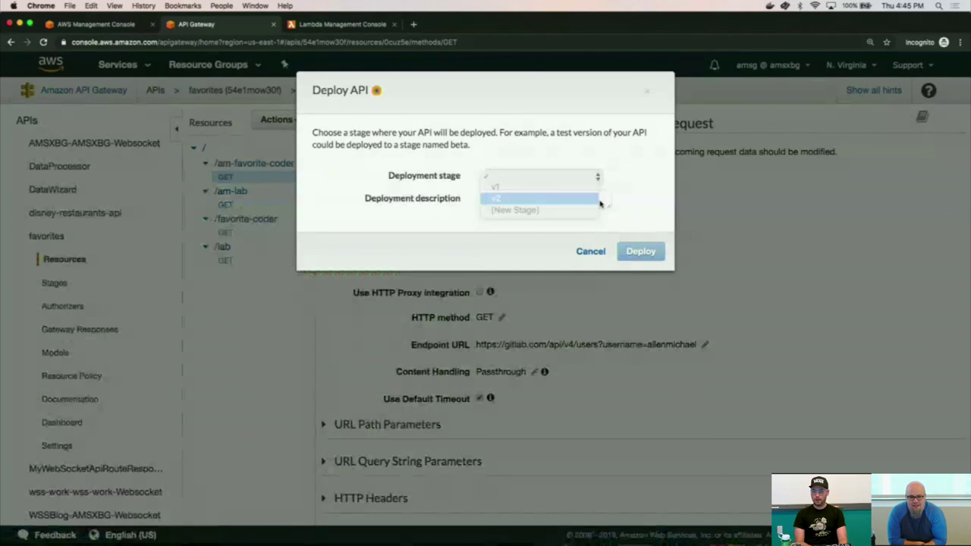
{"action": "left_click", "coordinate": [641, 251]}
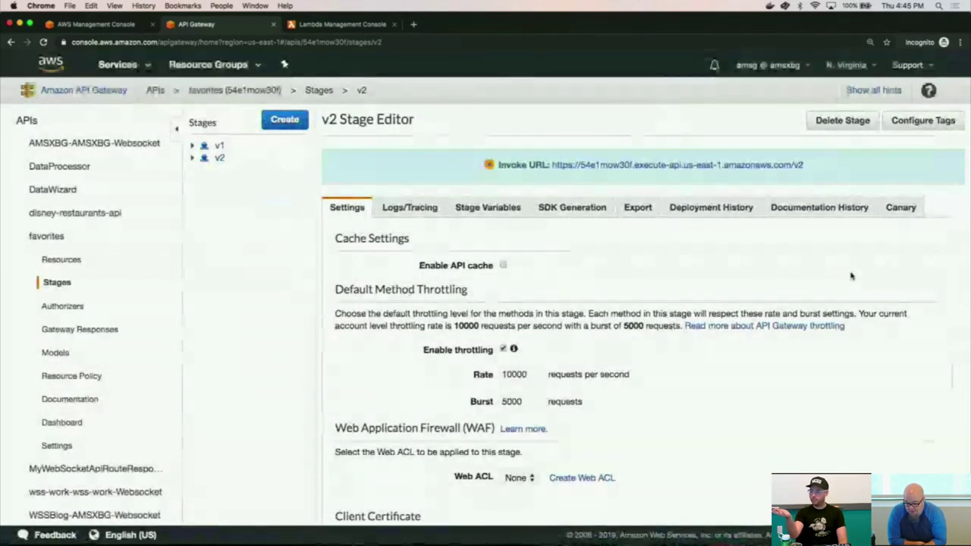
Rerun the v2 curl with the missing 't' added to the password header, returning GitLab user JSON.
{"action": "key", "text": "super+Tab"}
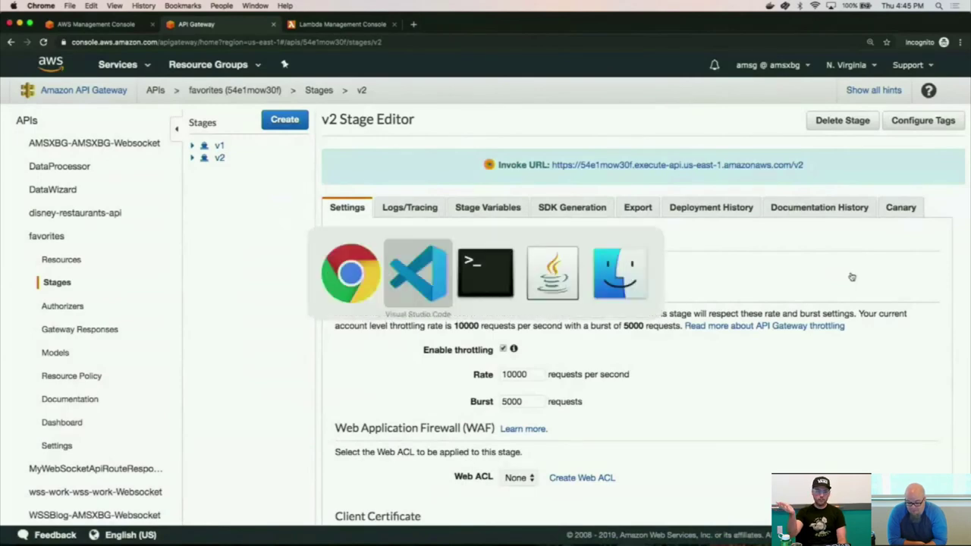
{"action": "key", "text": "super+Tab"}
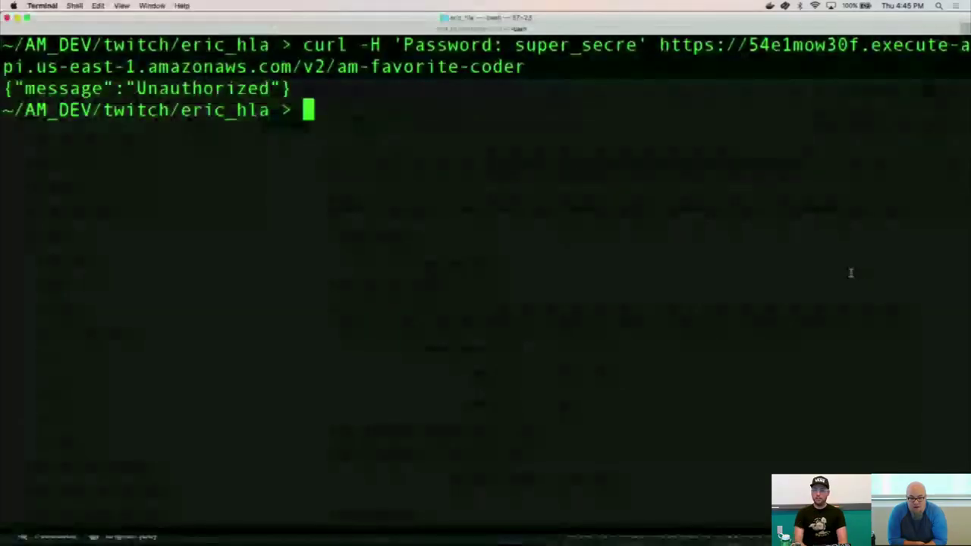
{"action": "key", "text": "Up"}
{"action": "type", "text": "t"}
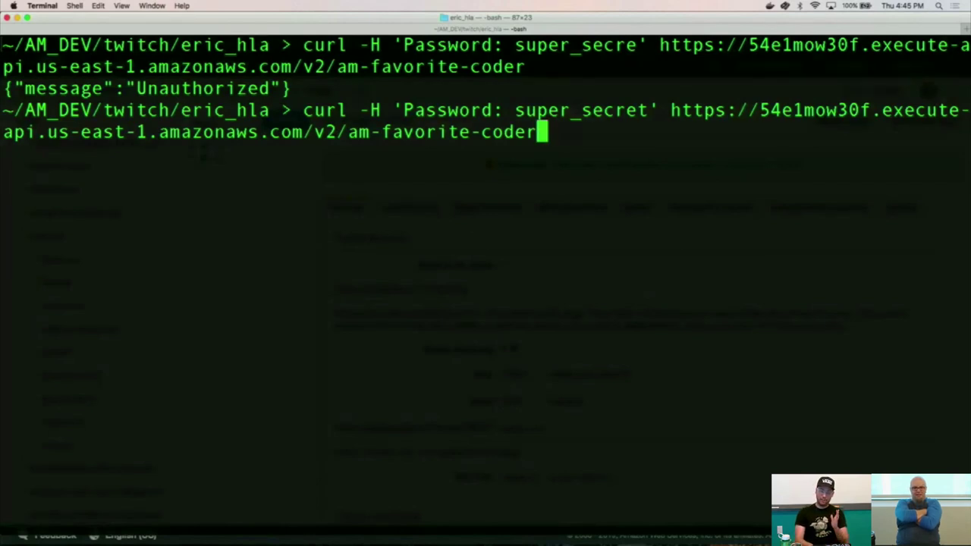
{"action": "key", "text": "Return"}
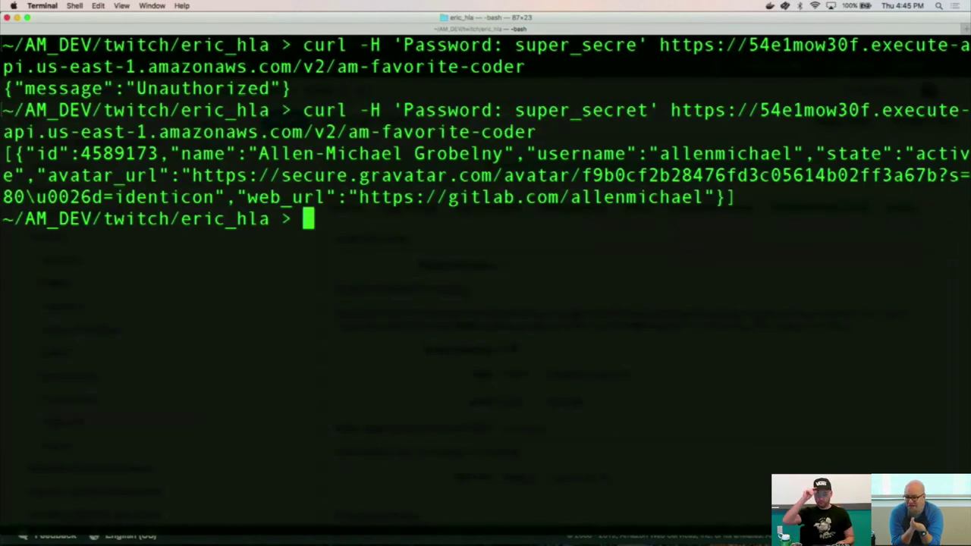
{"action": "key", "text": "super+Tab"}
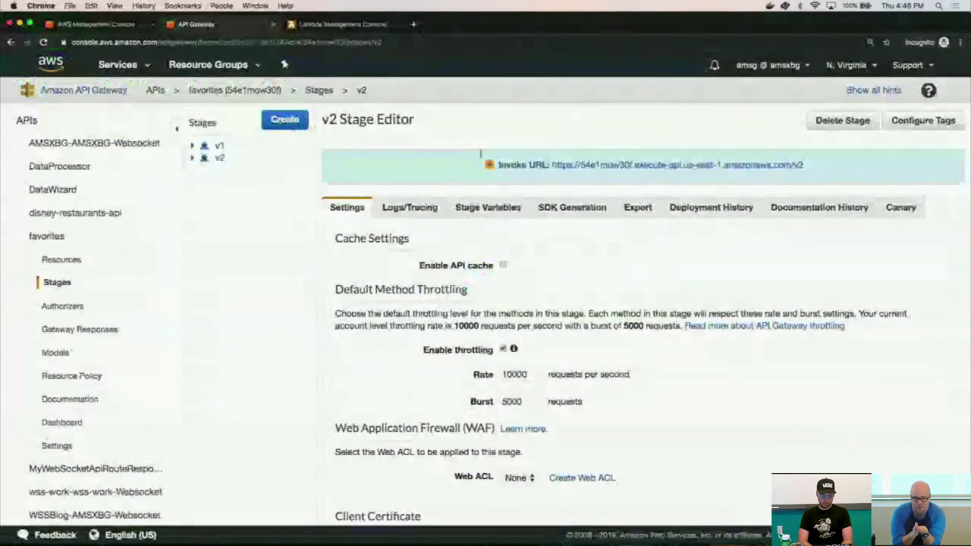
Change CustomAuthLab's API_KEY_SECRET from gitlab to amsxbg/github_api_key and save the function.
{"action": "left_click", "coordinate": [351, 25]}
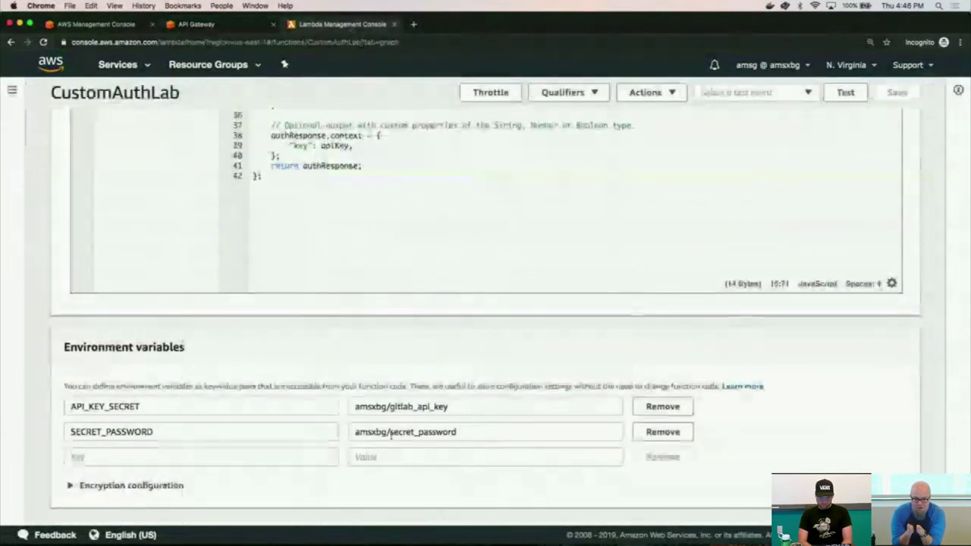
{"action": "left_click", "coordinate": [419, 406]}
{"action": "key", "text": "BackSpace"}
{"action": "key", "text": "BackSpace"}
{"action": "key", "text": "BackSpace"}
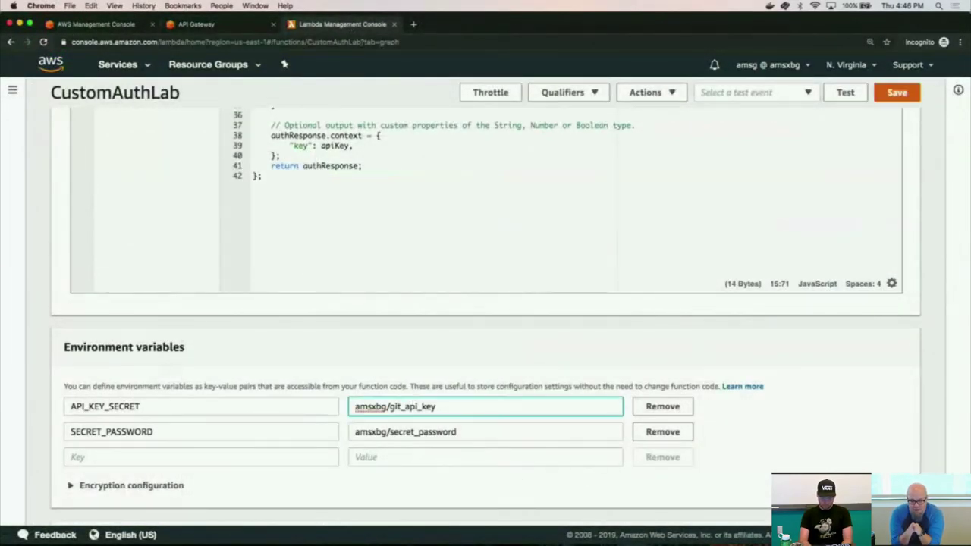
{"action": "type", "text": "hub"}
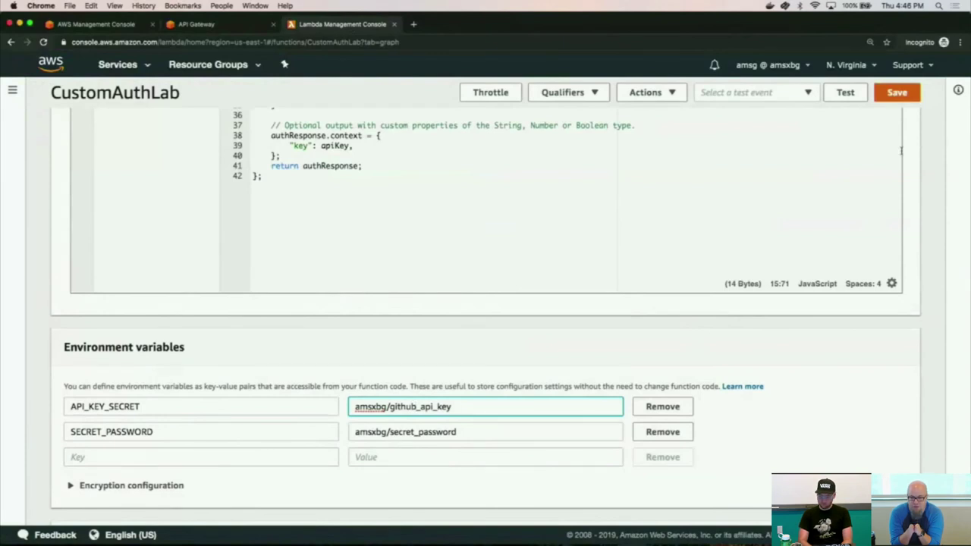
{"action": "left_click", "coordinate": [896, 92]}
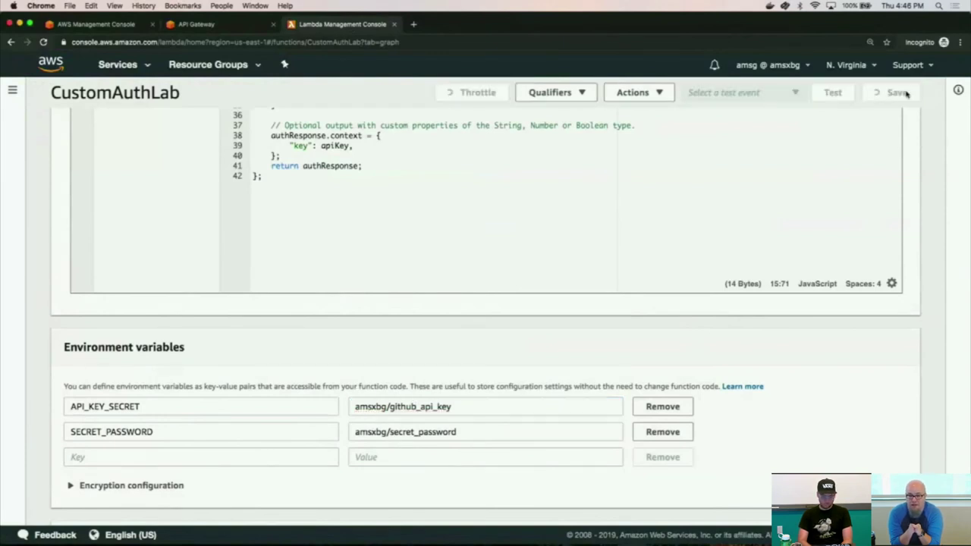
{"action": "left_click", "coordinate": [227, 28]}
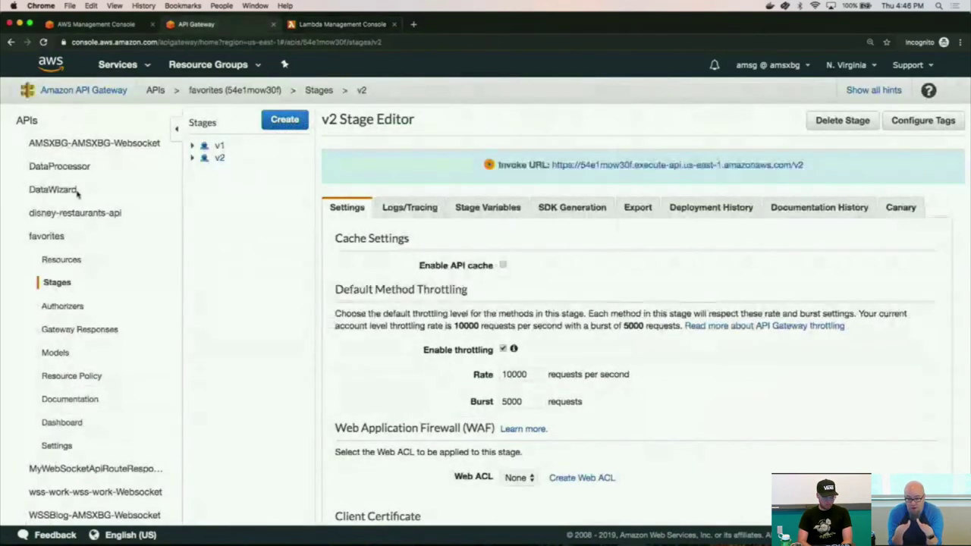
Set the /am-favorite-coder GET integration Endpoint URL to a GitHub user's api.github.com/users URL.
{"action": "left_click", "coordinate": [66, 260]}
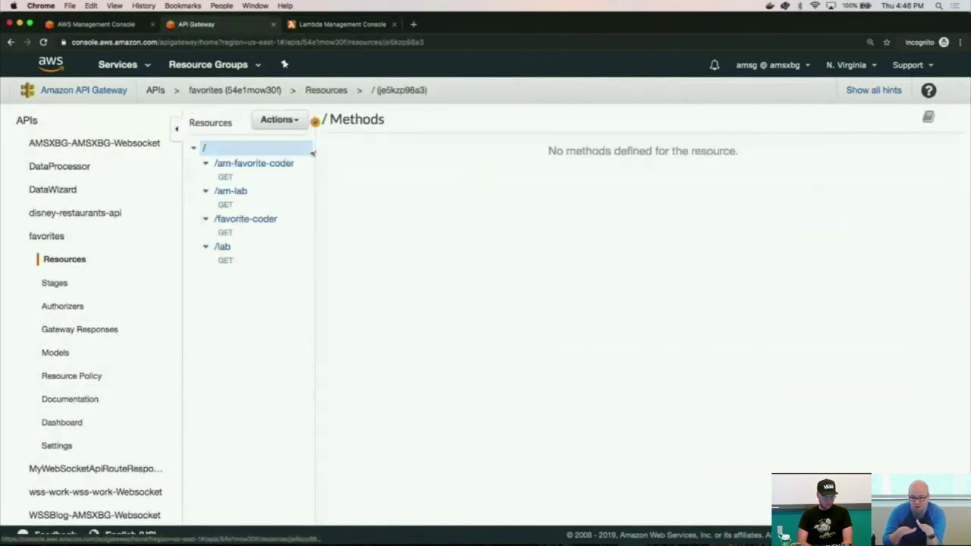
{"action": "left_click", "coordinate": [274, 164]}
{"action": "left_click", "coordinate": [241, 179]}
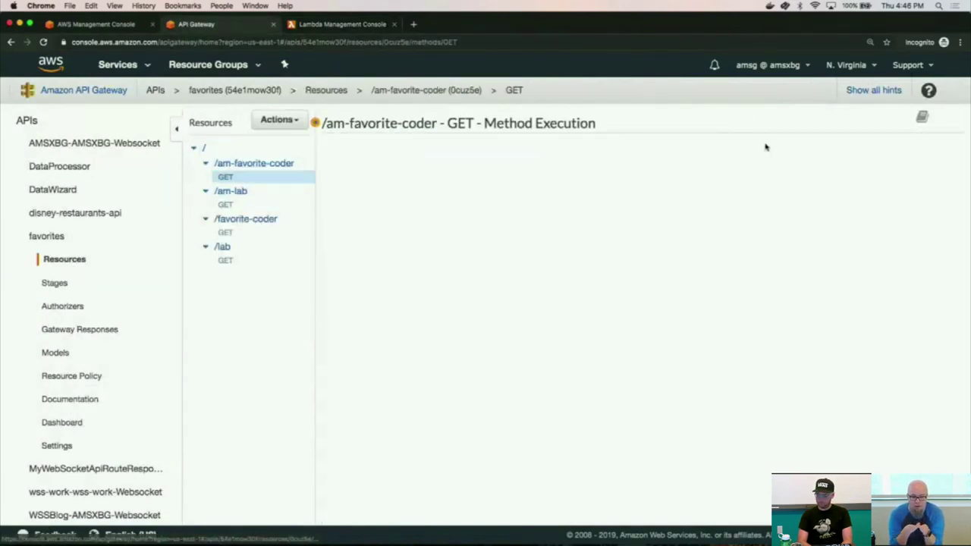
{"action": "left_click", "coordinate": [732, 161]}
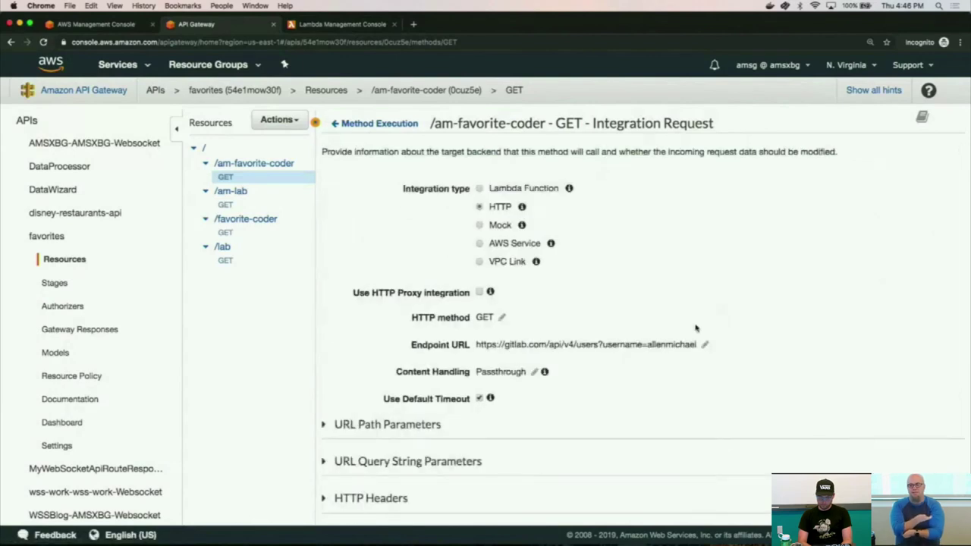
{"action": "left_click", "coordinate": [704, 344]}
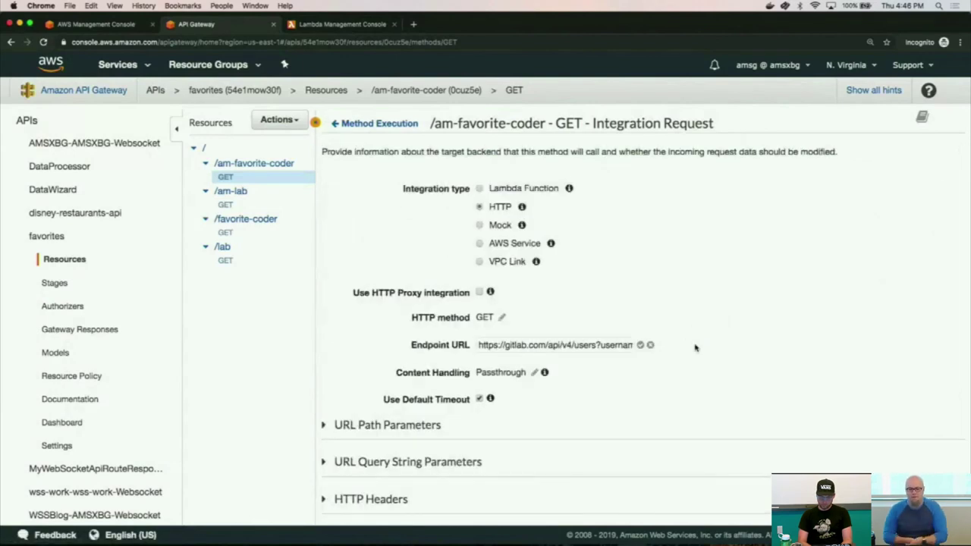
{"action": "left_click", "coordinate": [501, 346]}
{"action": "key", "text": "super+a"}
{"action": "type", "text": "https://"}
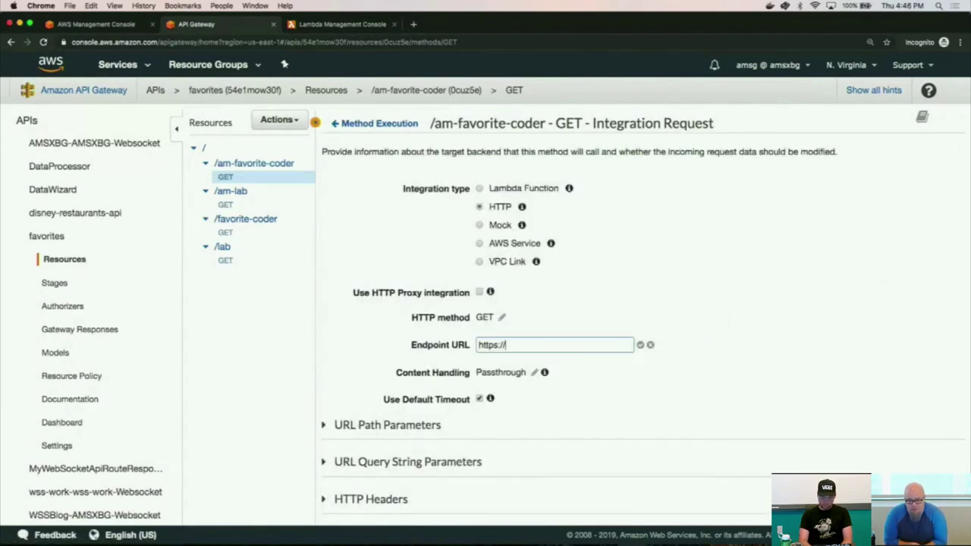
{"action": "type", "text": "api.github"}
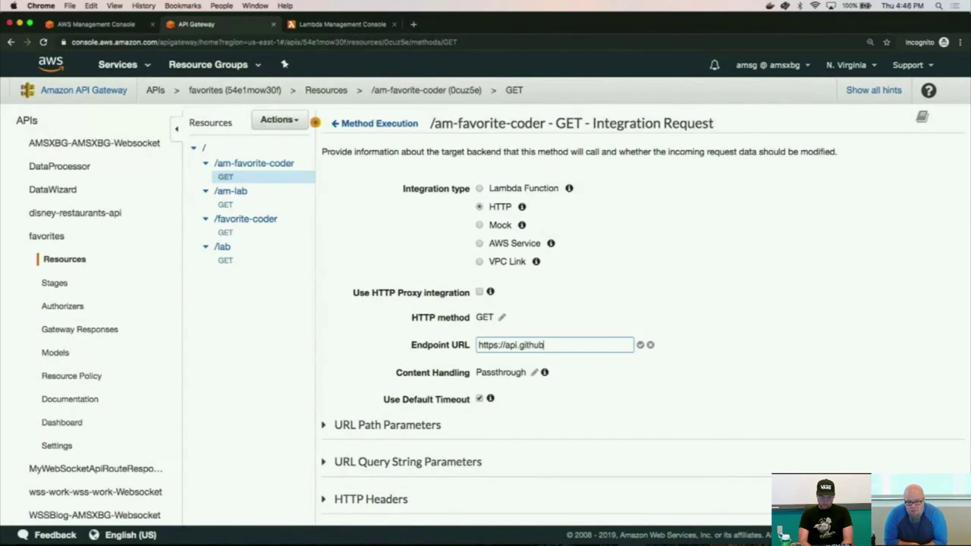
{"action": "type", "text": ".com/users/ke"}
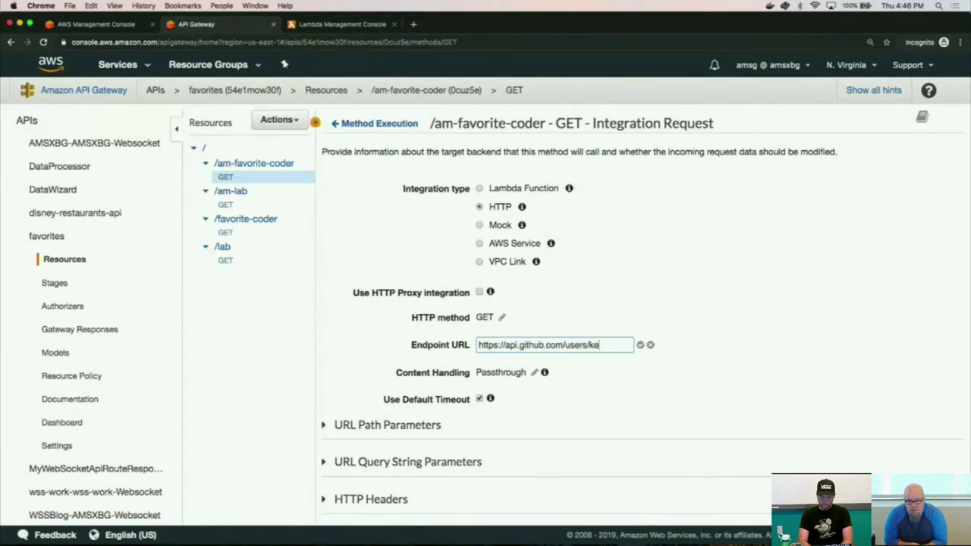
{"action": "type", "text": "neekey23"}
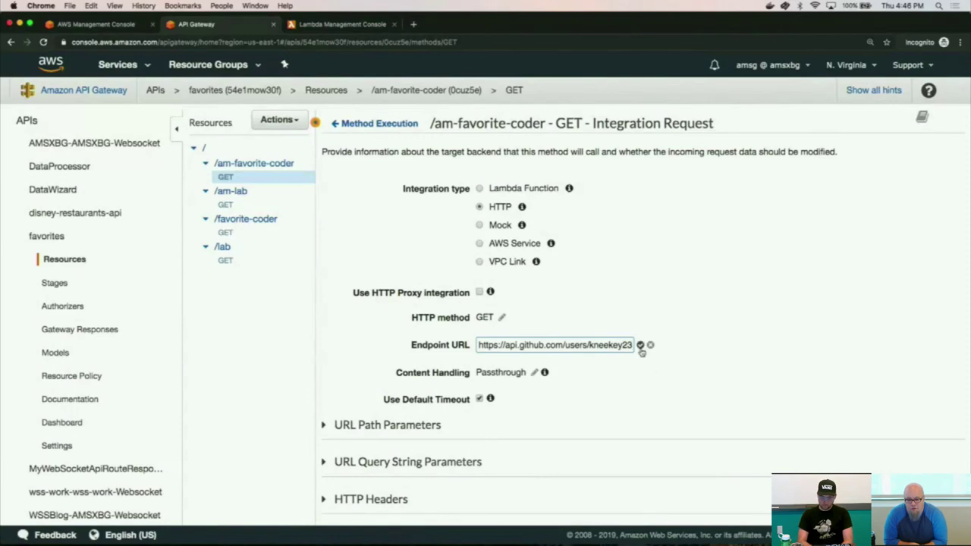
{"action": "left_click", "coordinate": [640, 344]}
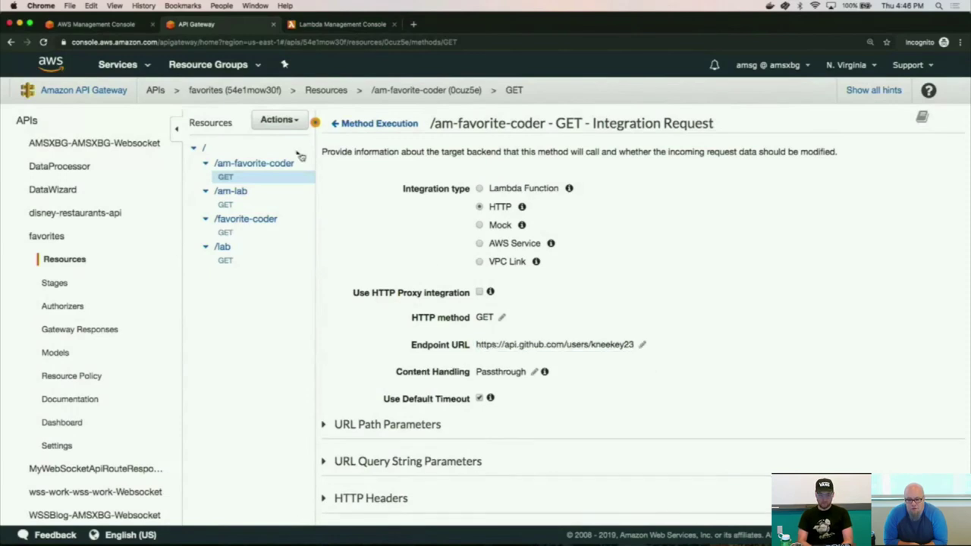
Redeploy the API to the v2 stage.
{"action": "left_click", "coordinate": [292, 124]}
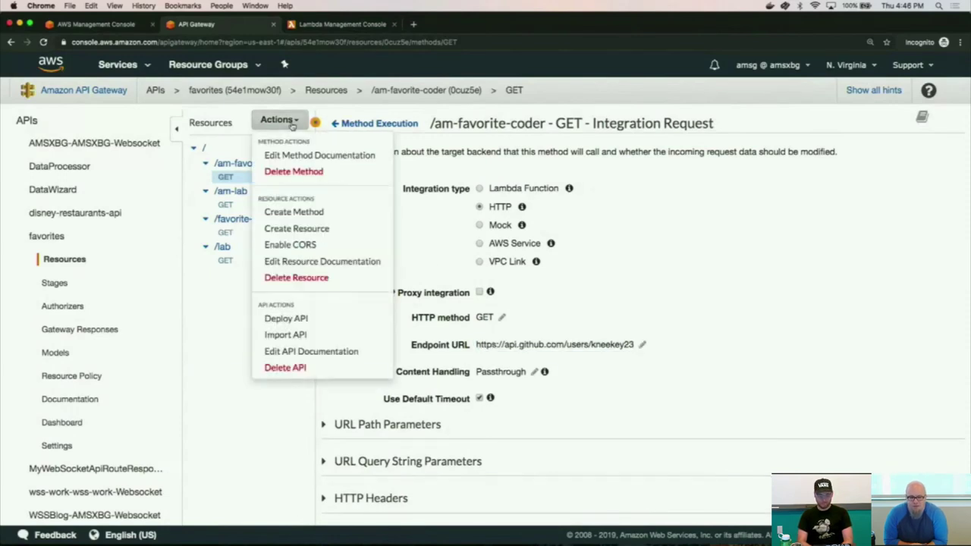
{"action": "left_click", "coordinate": [297, 322]}
{"action": "left_click", "coordinate": [564, 179]}
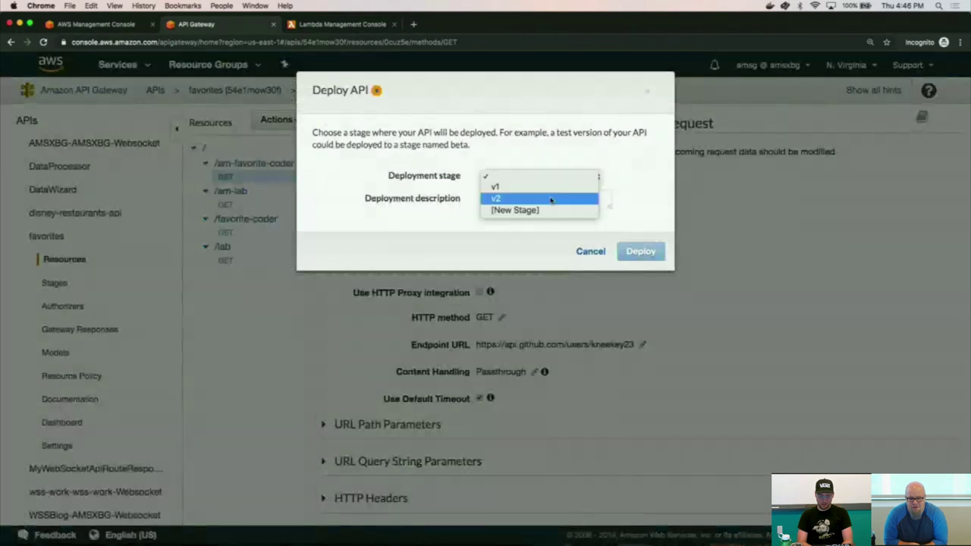
{"action": "left_click", "coordinate": [554, 197]}
{"action": "left_click", "coordinate": [640, 251]}
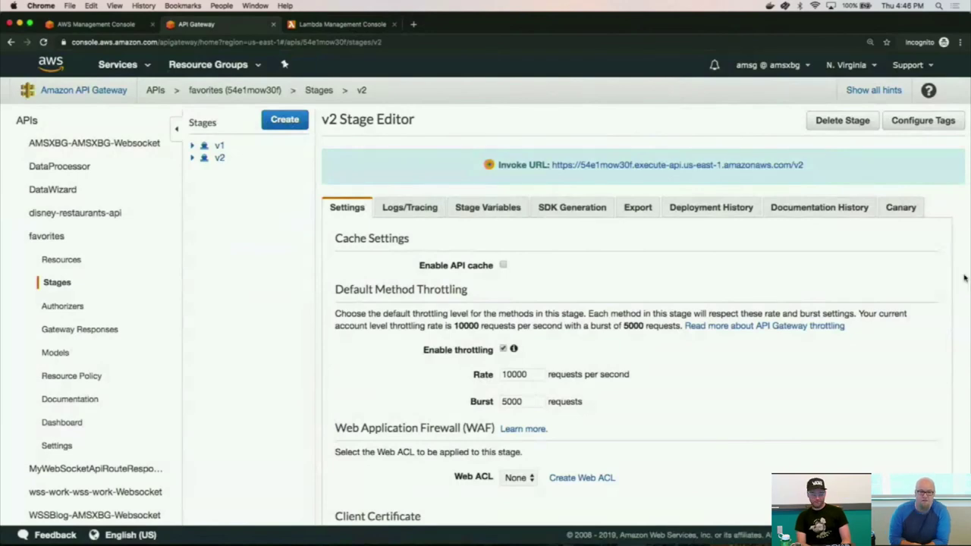
Clear the Terminal and rerun the authorized curl against v2/am-favorite-coder.
{"action": "key", "text": "super+Tab"}
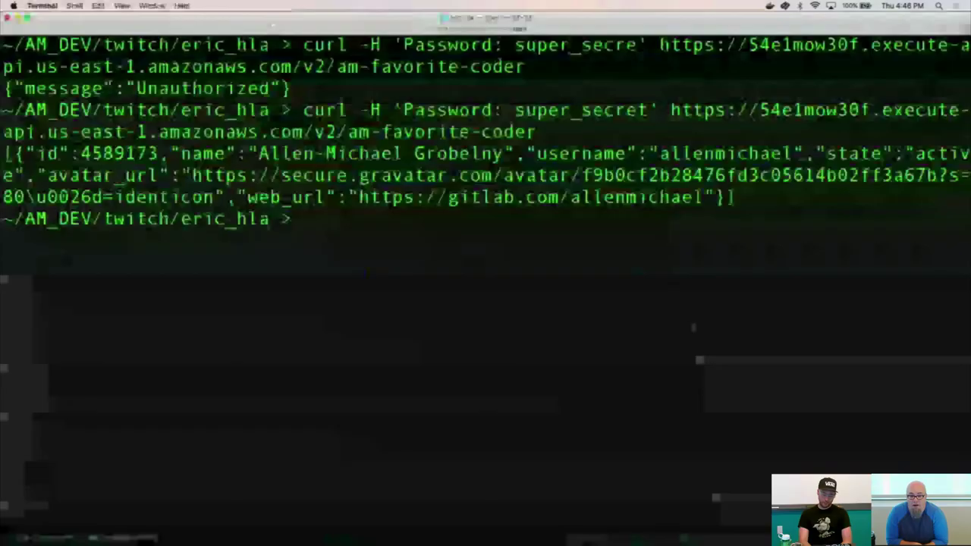
{"action": "key", "text": "ctrl+l"}
{"action": "key", "text": "super+v"}
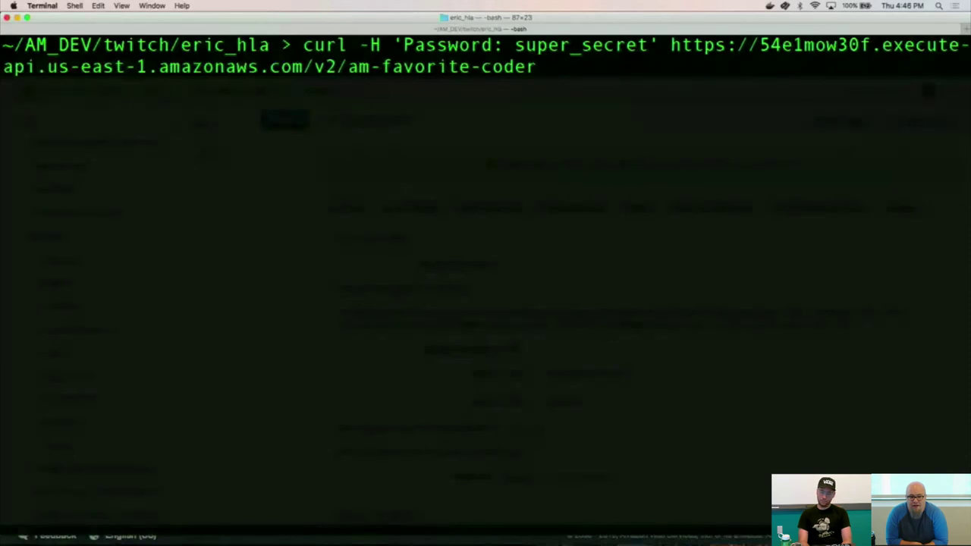
{"action": "key", "text": "Return"}
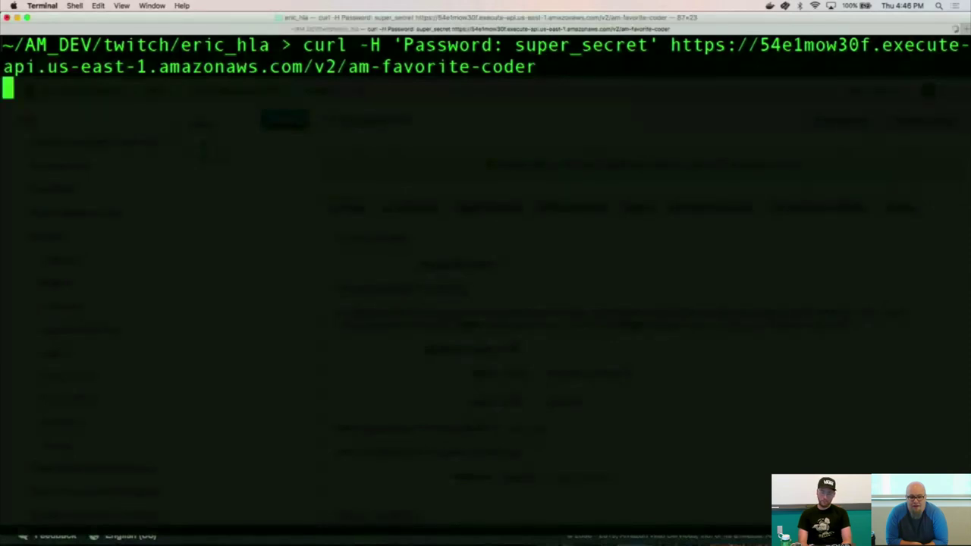
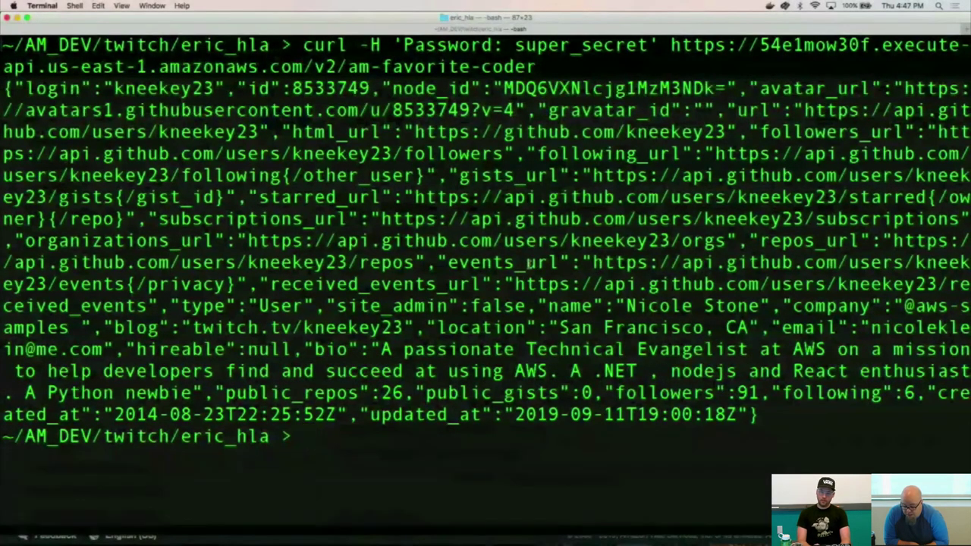
Leave the curl test output in Terminal and bring up notes.md in Visual Studio Code.
{"action": "key", "text": "super+Tab"}
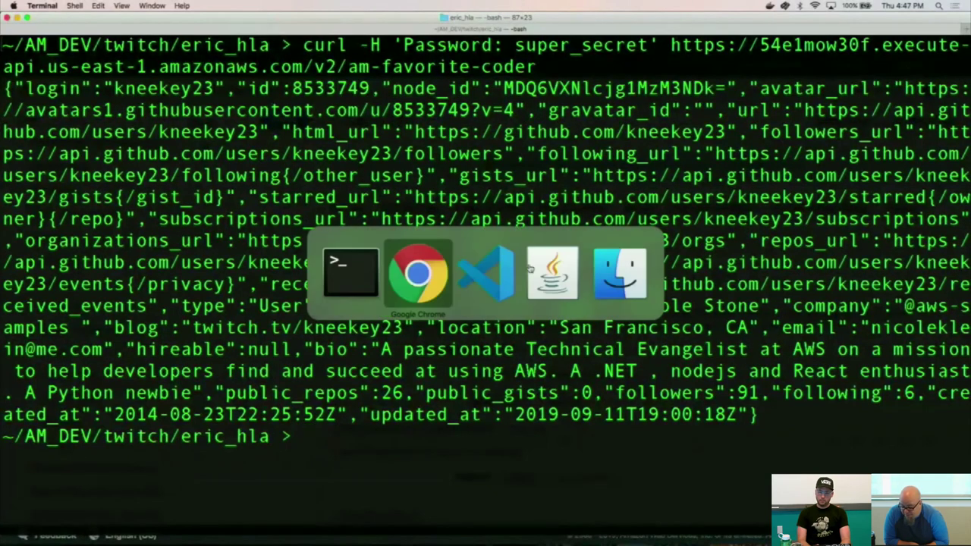
{"action": "key", "text": "super+shift+Tab"}
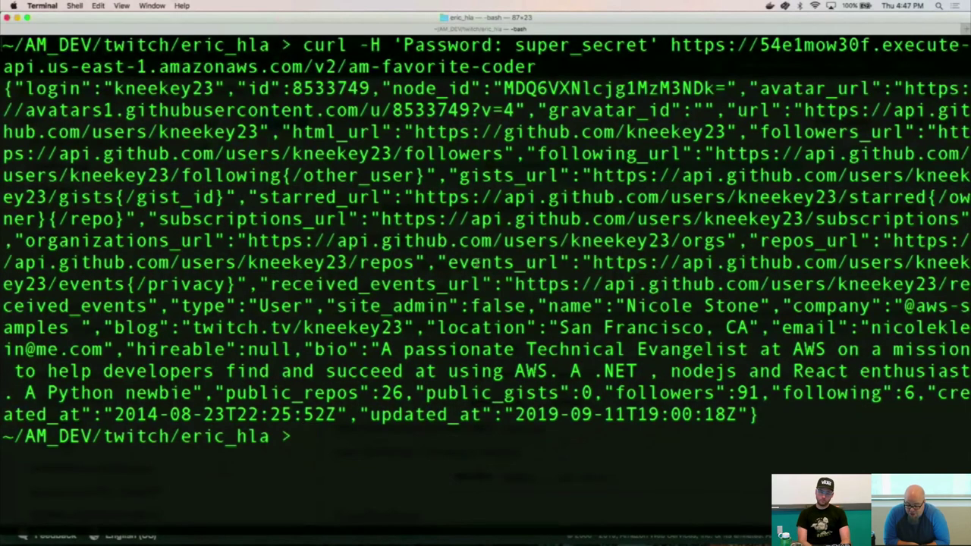
{"action": "key", "text": "super+Tab"}
{"action": "key", "text": "super+Tab"}
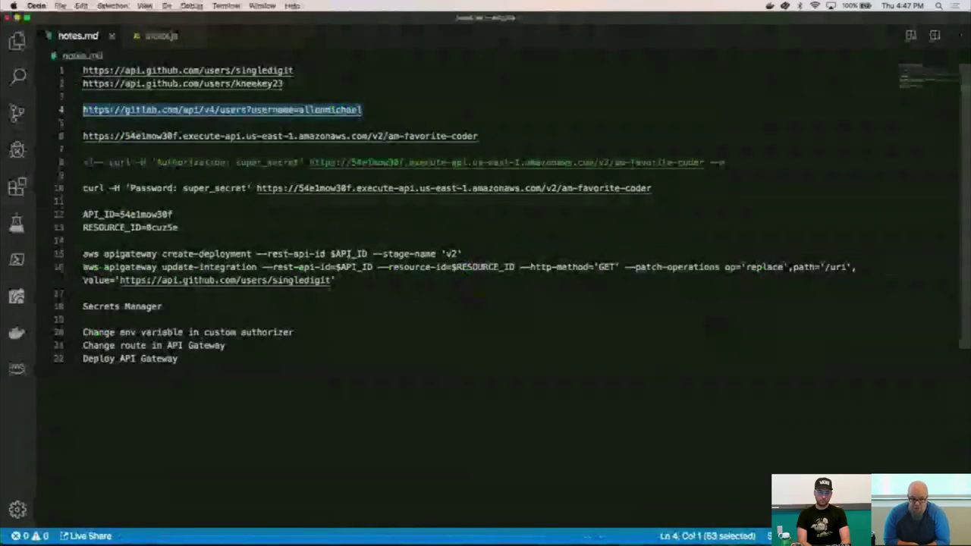
Highlight the two aws apigateway commands on lines 15–16 of notes.md to review them, then return to Terminal.
{"action": "left_click", "coordinate": [355, 279]}
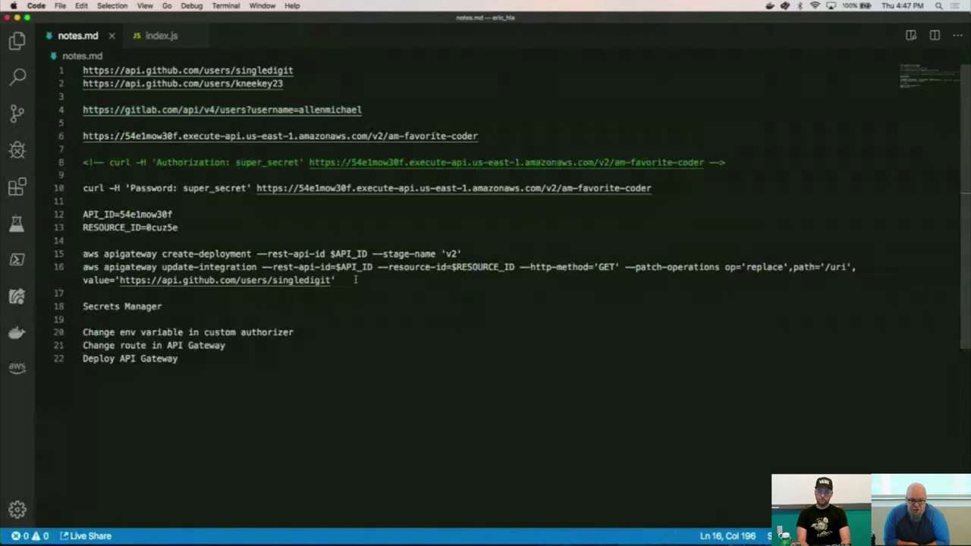
{"action": "key", "text": "super+shift+Left"}
{"action": "key", "text": "shift+Up"}
{"action": "key", "text": "shift+Up"}
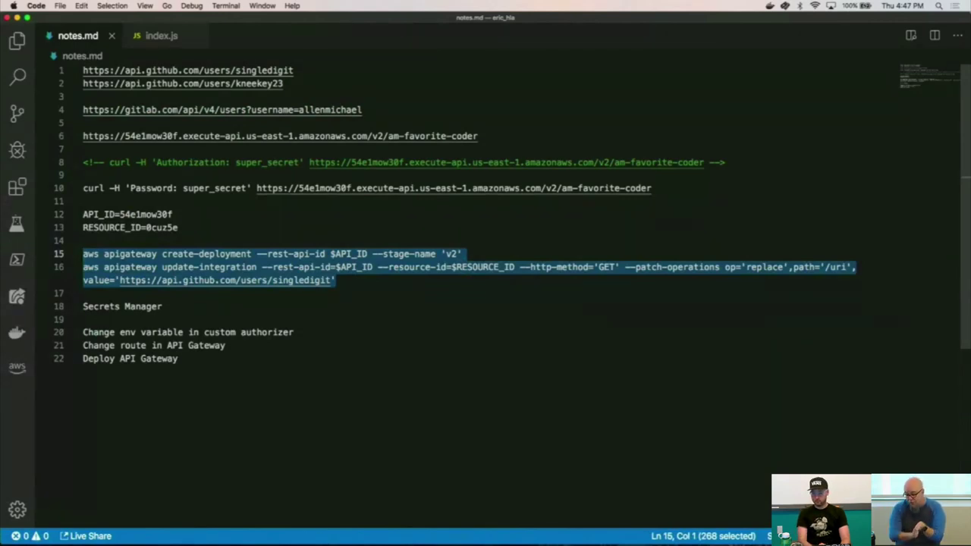
{"action": "left_click", "coordinate": [434, 282]}
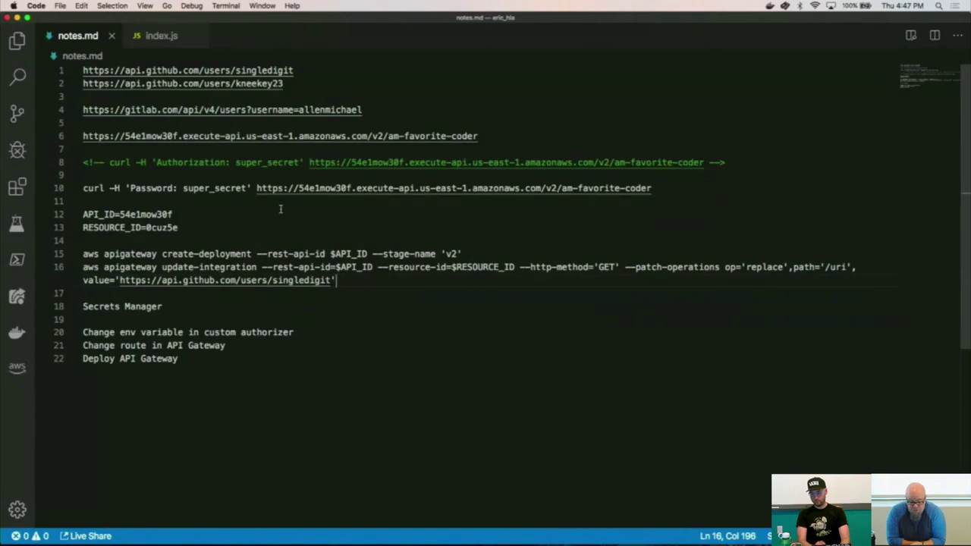
{"action": "key", "text": "super+Tab"}
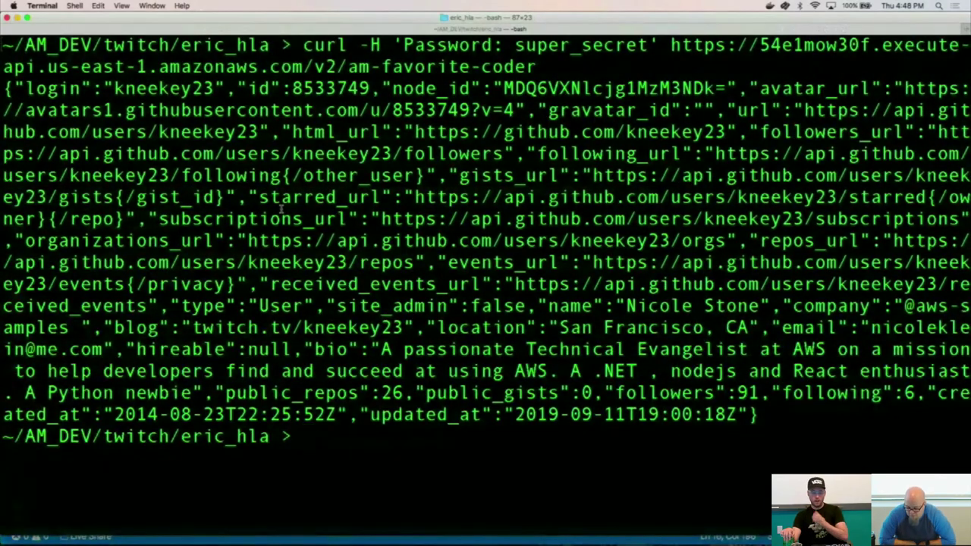
Switch from Terminal back to notes.md in Visual Studio Code.
{"action": "key", "text": "super+Tab"}
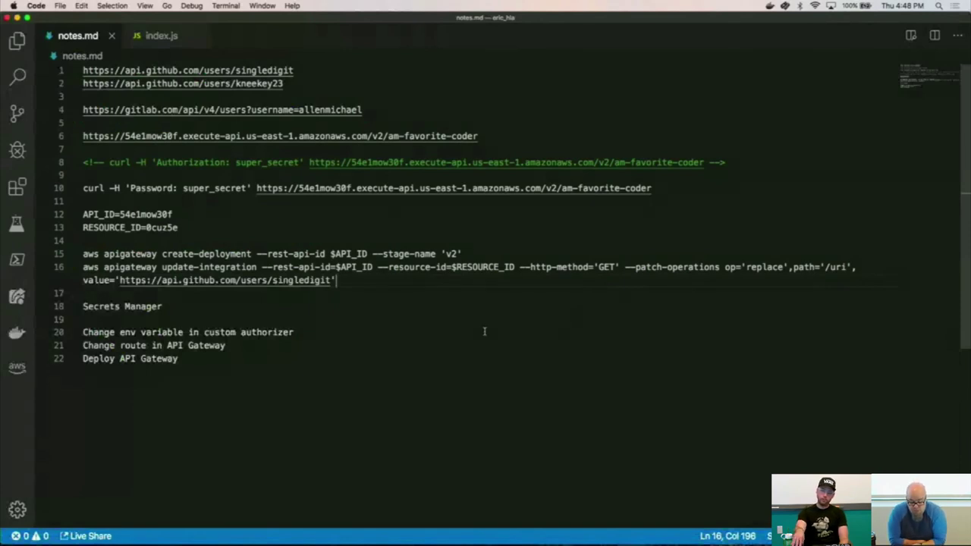
Move the update-integration command on line 16 up above the create-deployment command on line 15.
{"action": "key", "text": "super+shift+Left"}
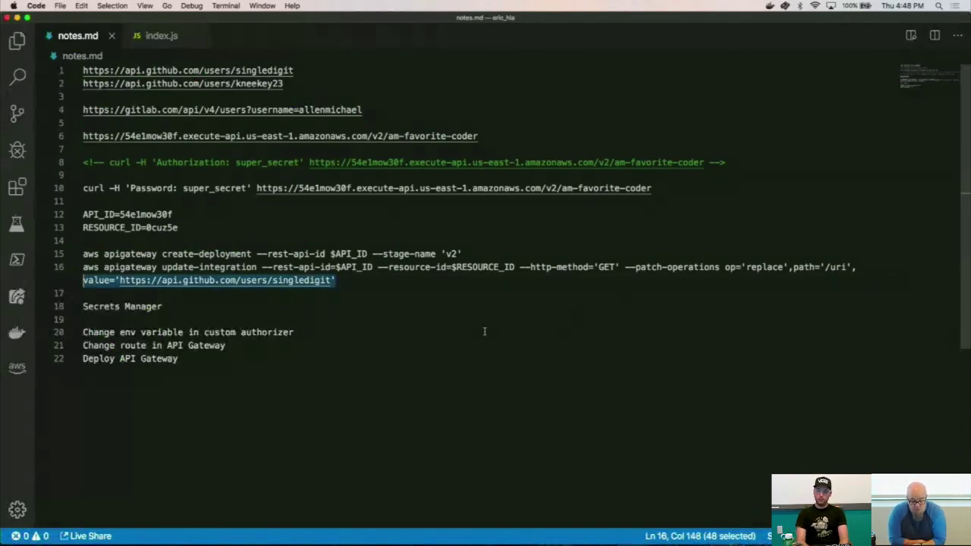
{"action": "key", "text": "shift+Up"}
{"action": "key", "text": "shift+Up"}
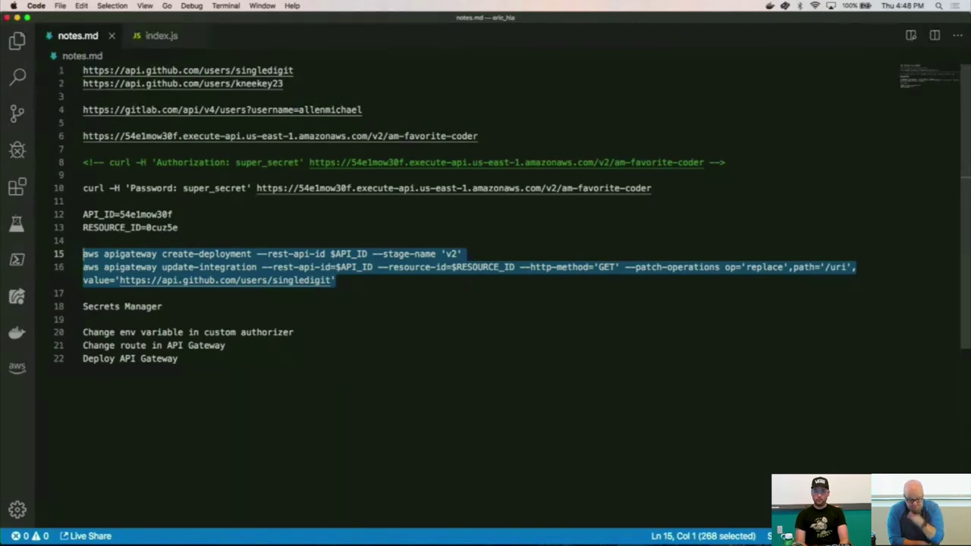
{"action": "key", "text": "Left"}
{"action": "key", "text": "super+Right"}
{"action": "key", "text": "super+shift+Left"}
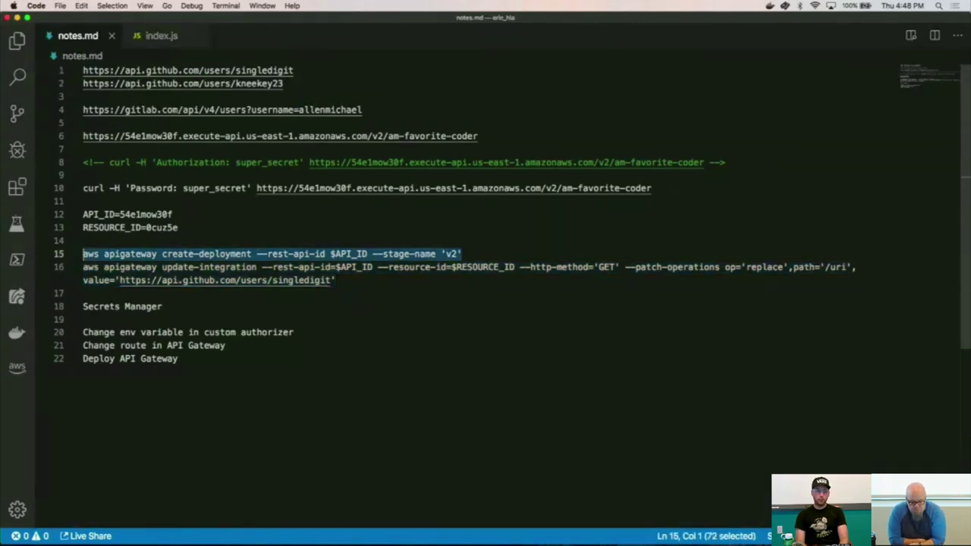
{"action": "key", "text": "Down"}
{"action": "key", "text": "super+Right"}
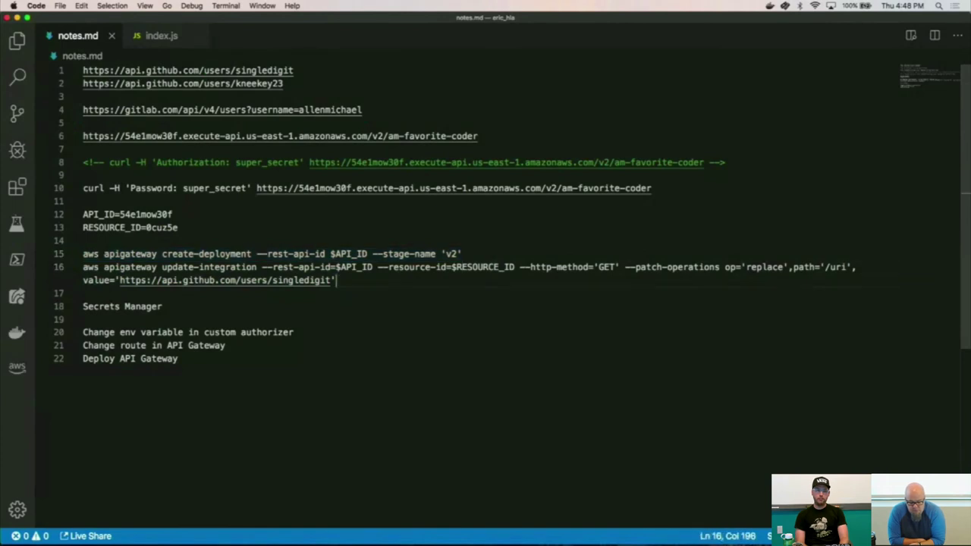
{"action": "key", "text": "super+shift+Left"}
{"action": "key", "text": "super+shift+Left"}
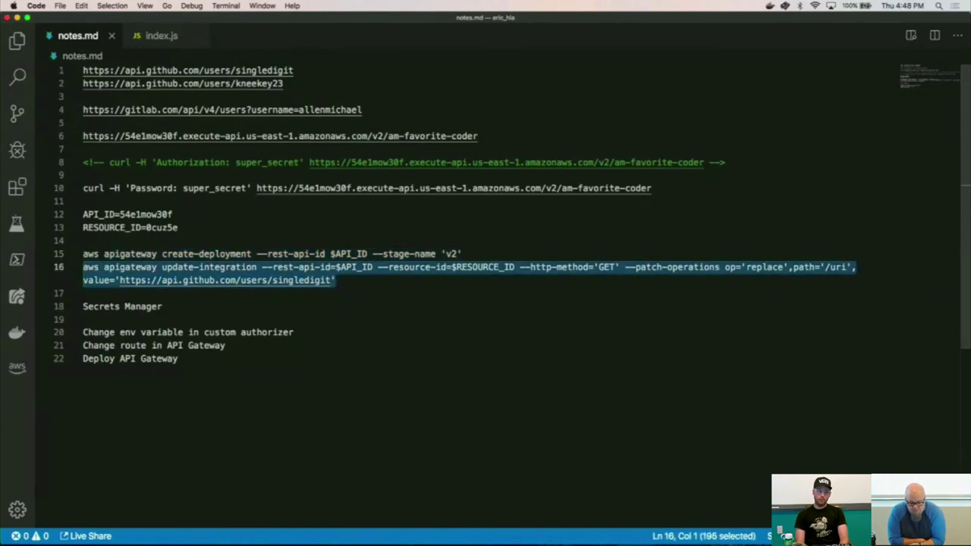
{"action": "key", "text": "alt+Up"}
{"action": "key", "text": "Right"}
{"action": "key", "text": "super+Left"}
{"action": "key", "text": "Return"}
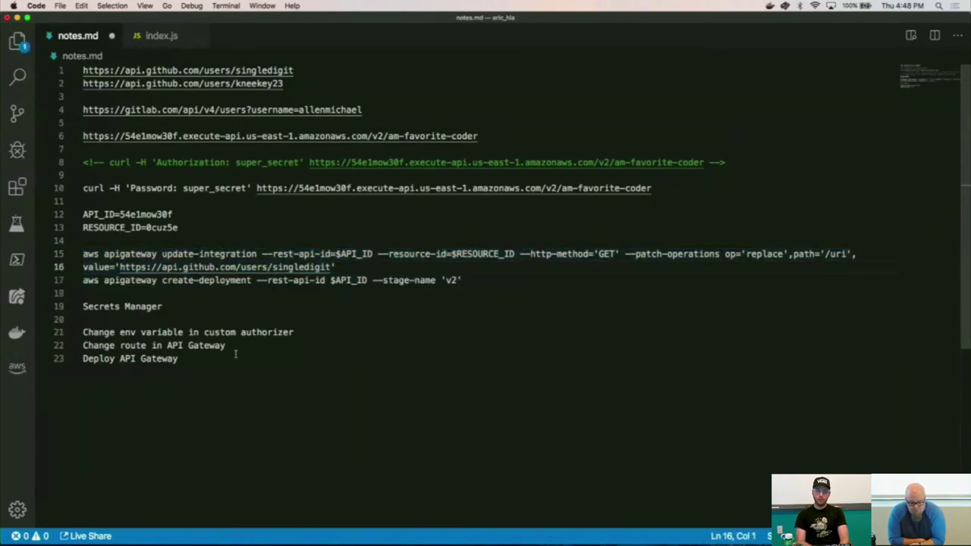
{"action": "left_click", "coordinate": [372, 255]}
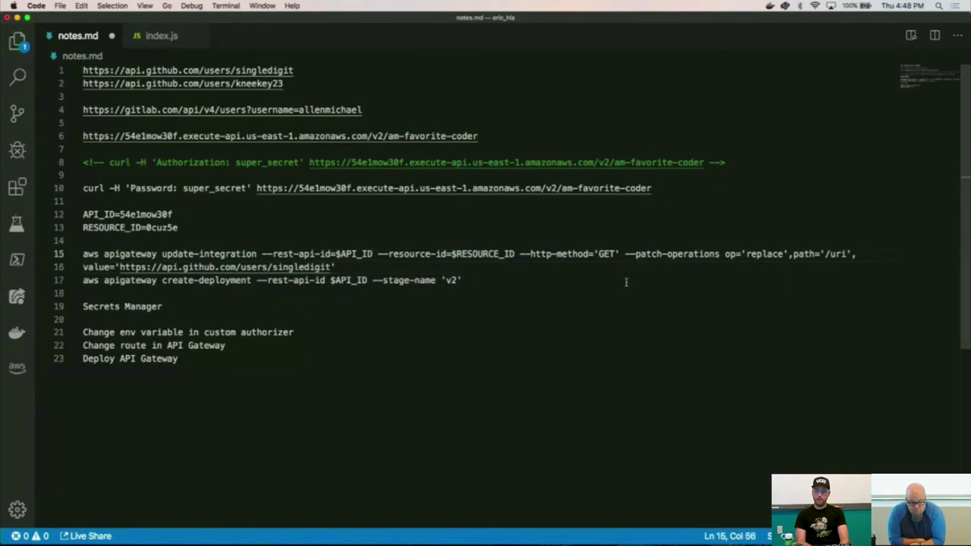
{"action": "left_click", "coordinate": [698, 255]}
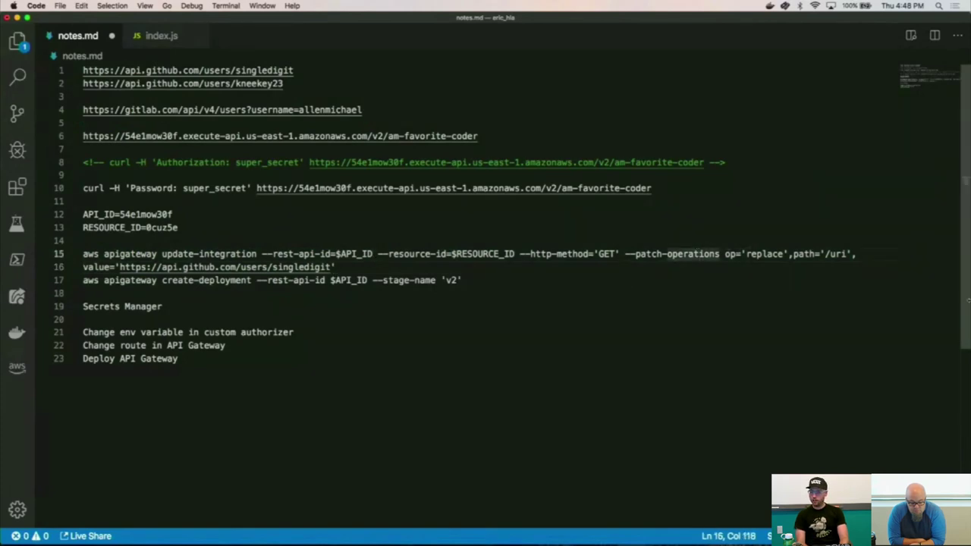
{"action": "left_click", "coordinate": [735, 255]}
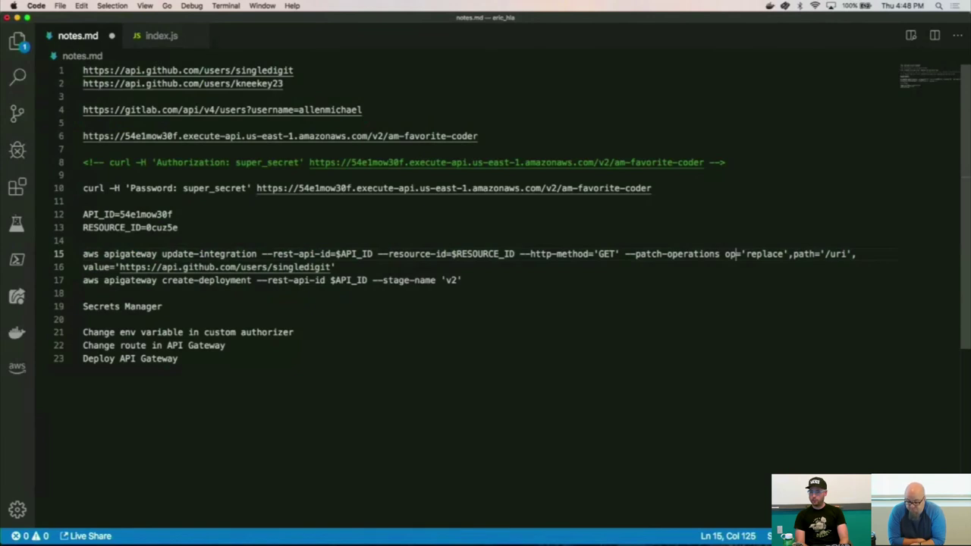
{"action": "left_click", "coordinate": [746, 255]}
{"action": "double_click", "coordinate": [764, 255]}
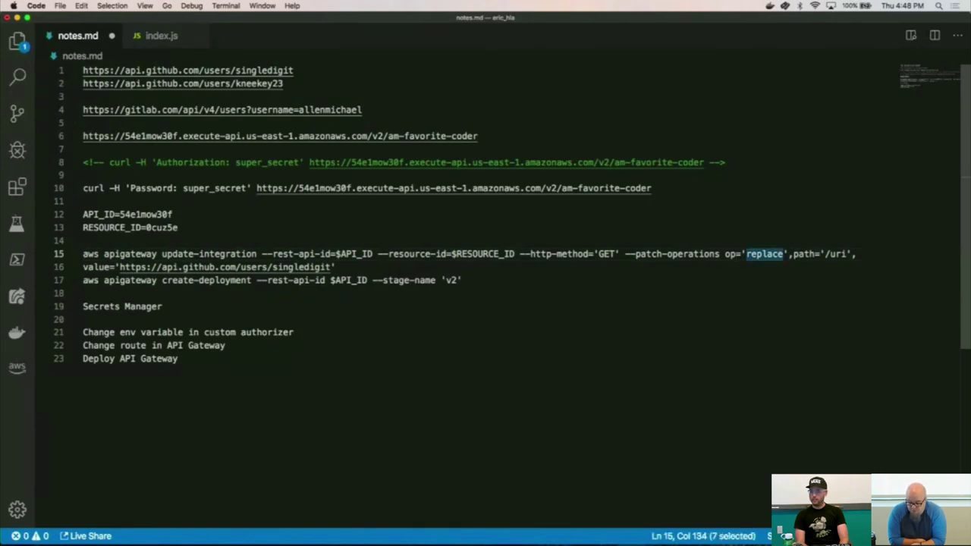
{"action": "left_click", "coordinate": [815, 255]}
{"action": "left_click", "coordinate": [831, 255]}
{"action": "double_click", "coordinate": [838, 254]}
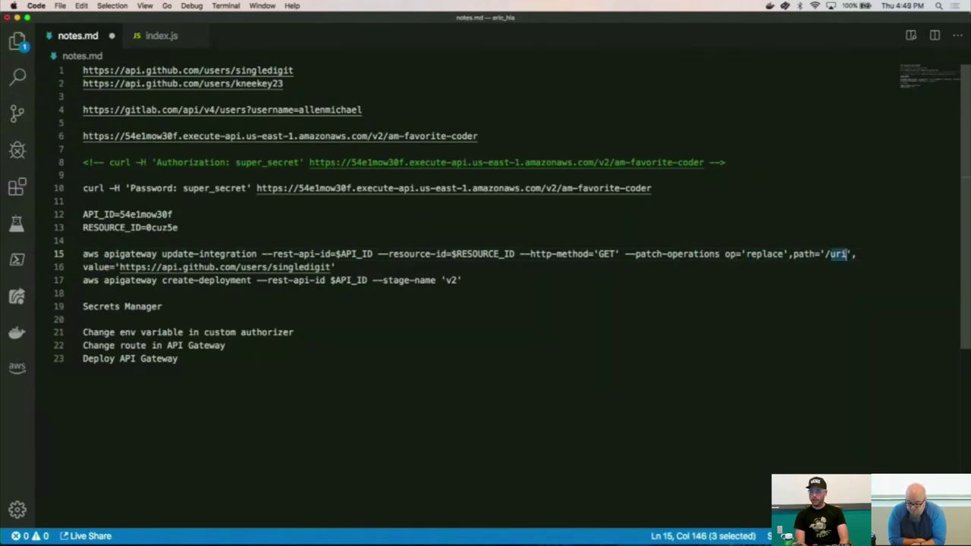
{"action": "key", "text": "alt+Right"}
{"action": "key", "text": "alt+Right"}
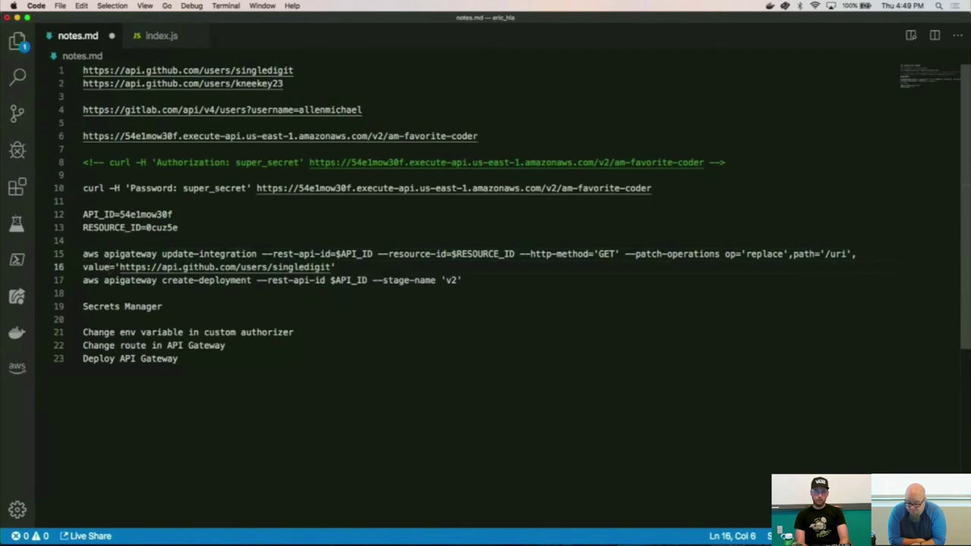
{"action": "key", "text": "super+Right"}
{"action": "key", "text": "Left"}
{"action": "key", "text": "shift+alt+Left"}
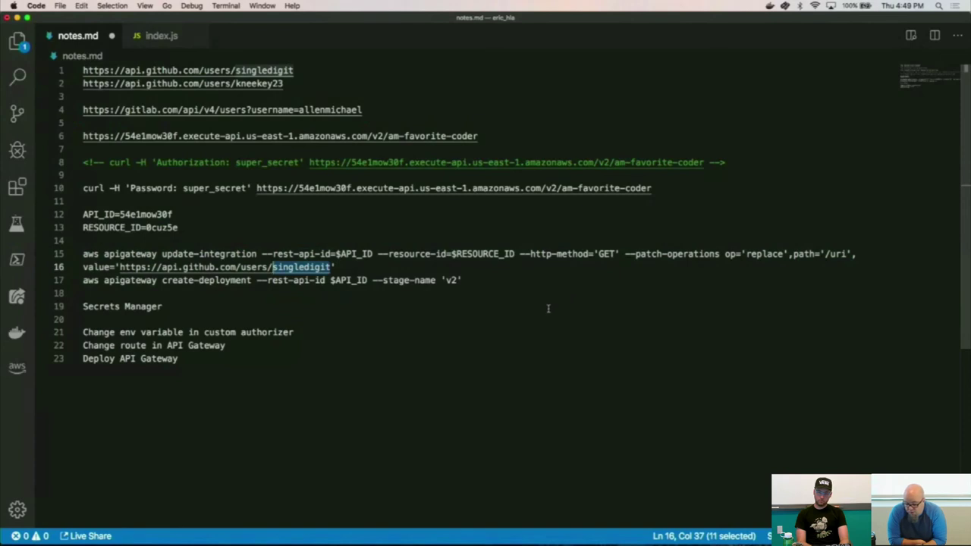
{"action": "left_click", "coordinate": [512, 311]}
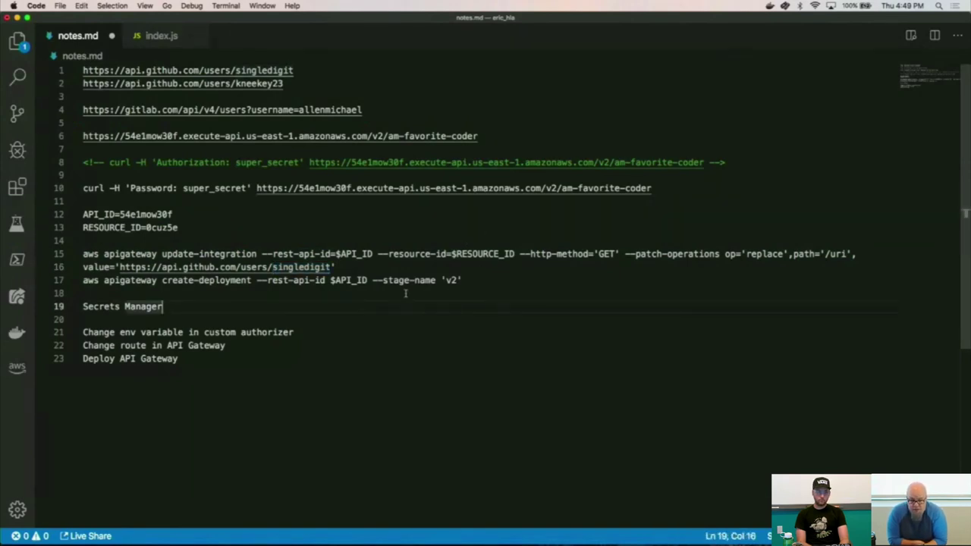
{"action": "key", "text": "super+Tab"}
{"action": "key", "text": "super+Tab"}
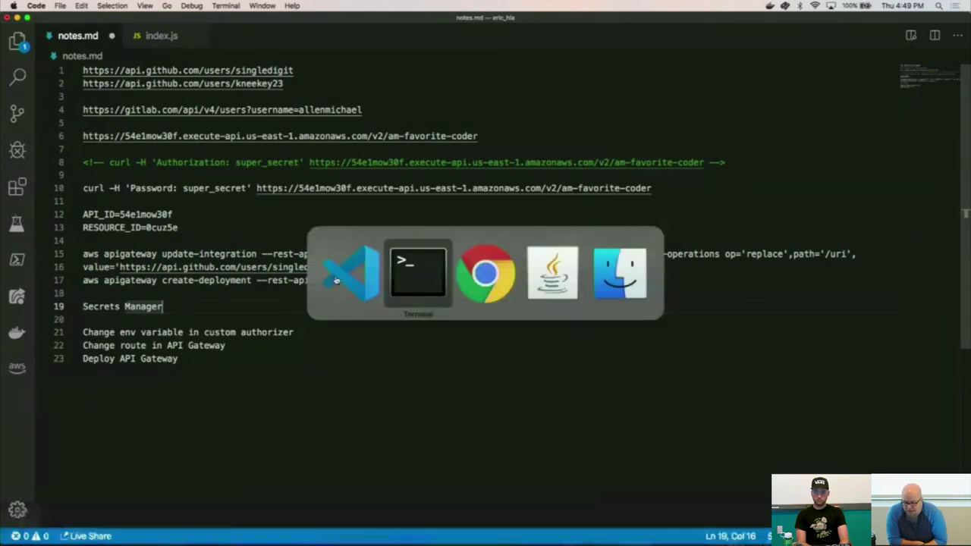